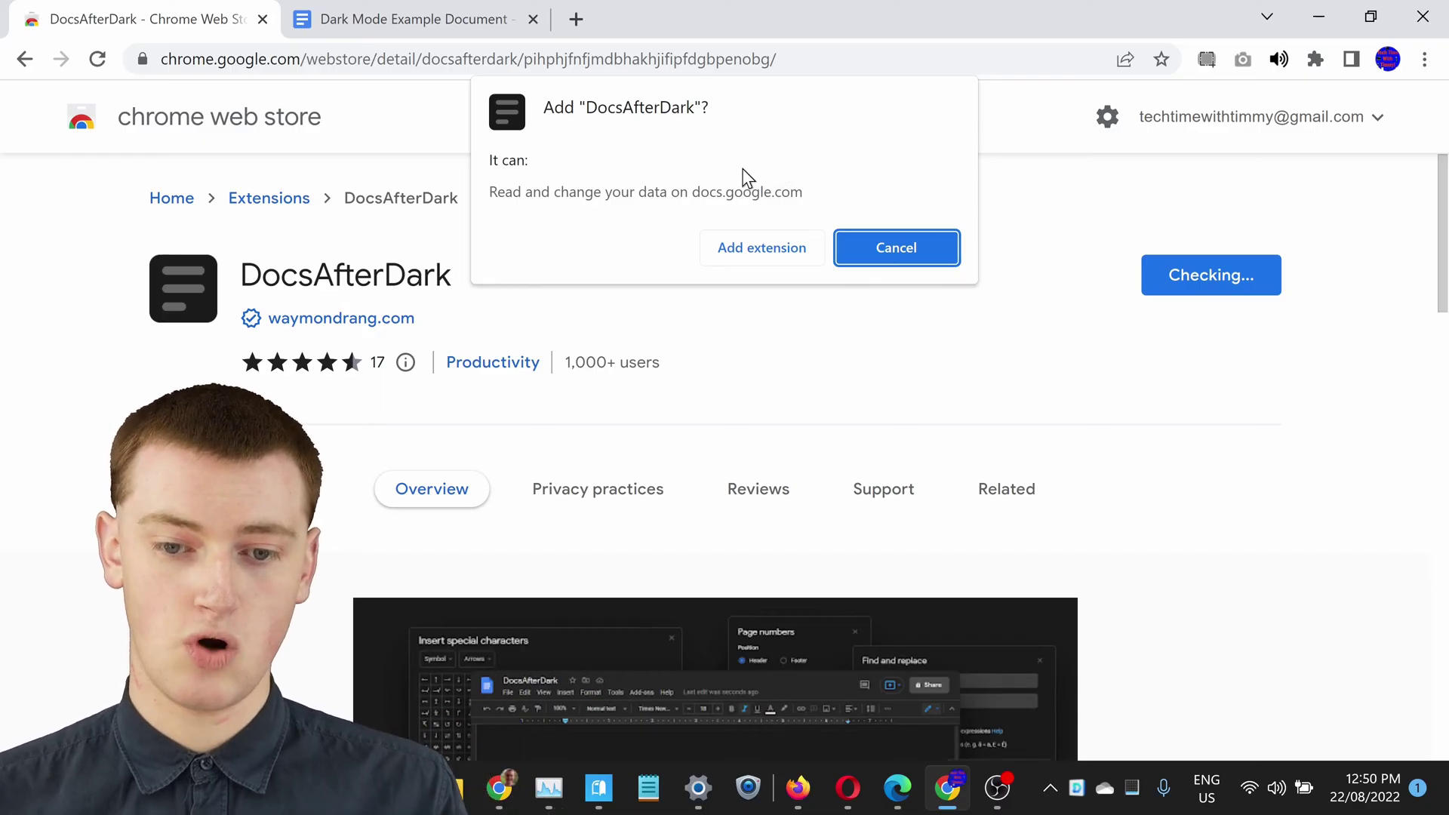
Step: Confirm adding DocsAfterDark to Chrome and dismiss the added-to-Chrome notice
left_click(759, 256)
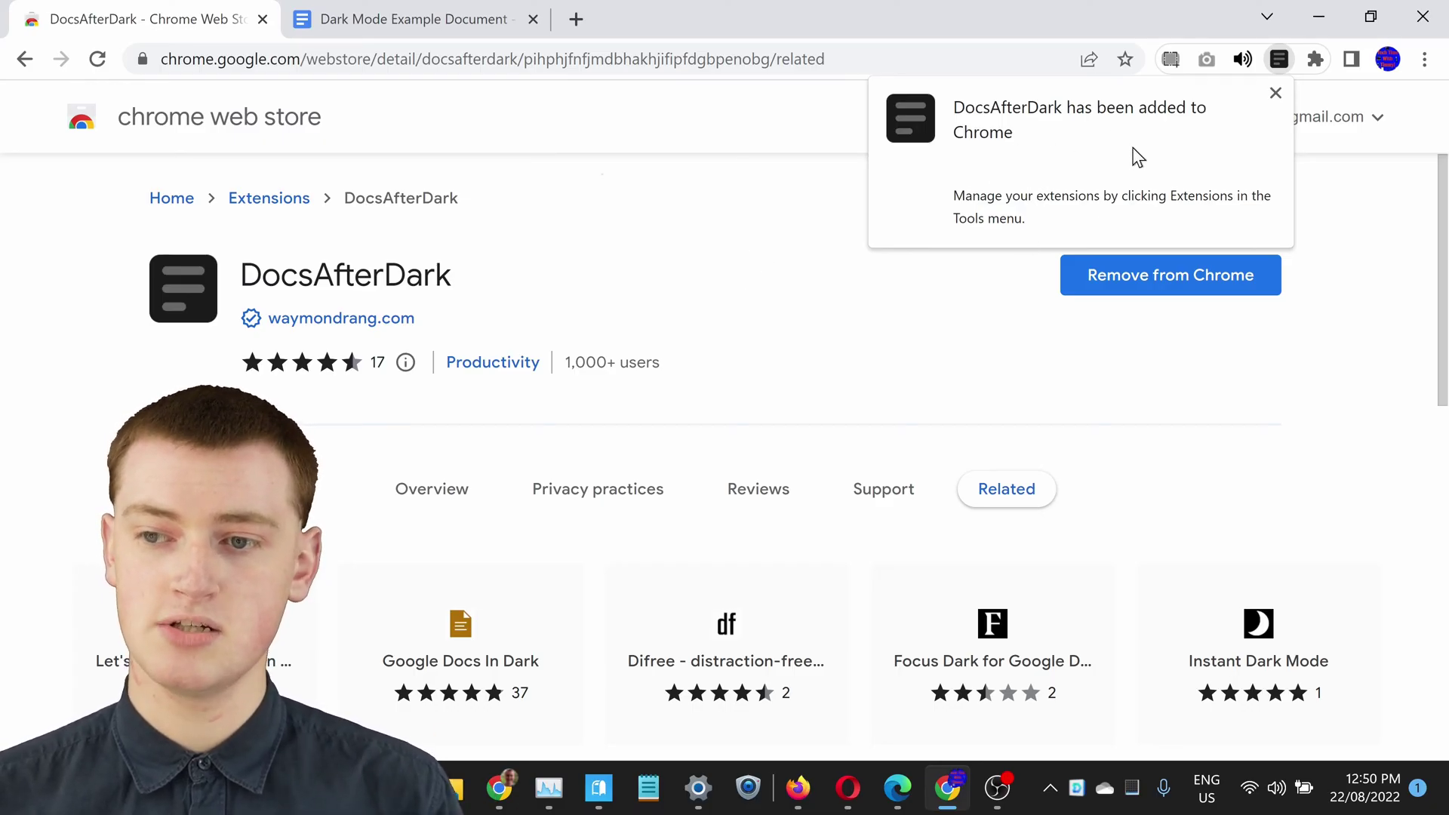
left_click(1276, 94)
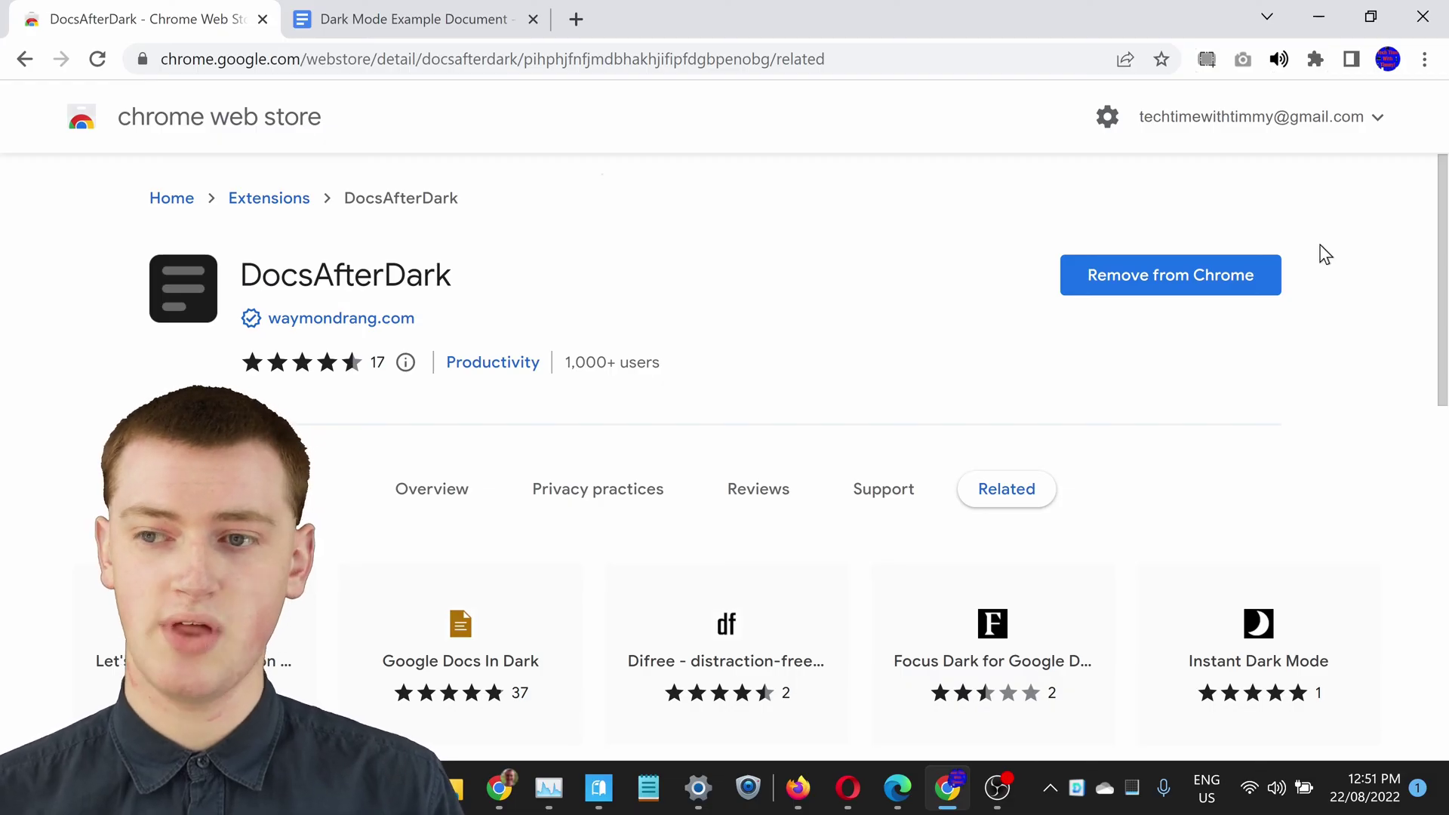
Step: Pin DocsAfterDark to the Chrome toolbar and move to the Dark Mode Example Document tab
left_click(1315, 60)
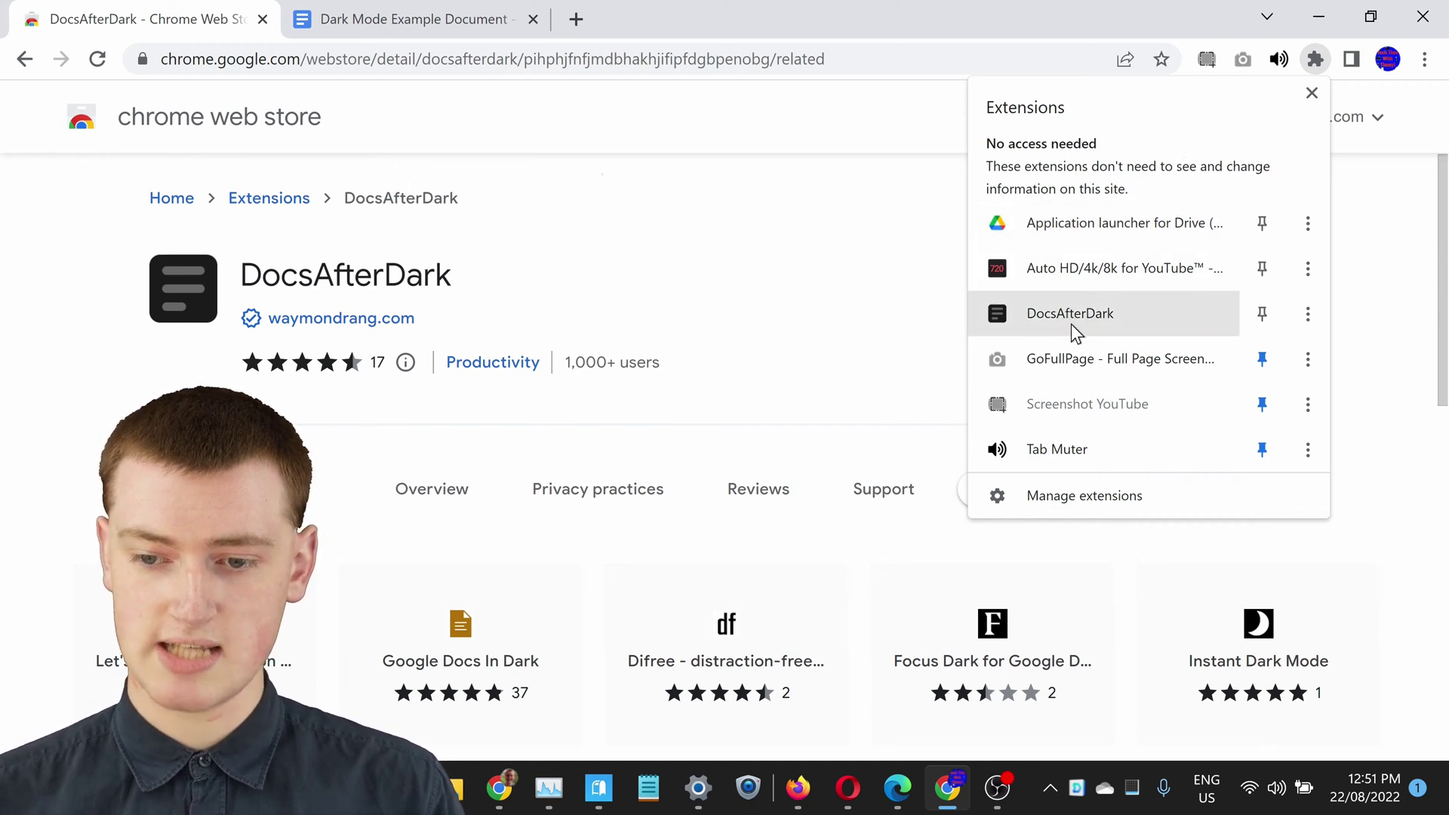
left_click(1262, 313)
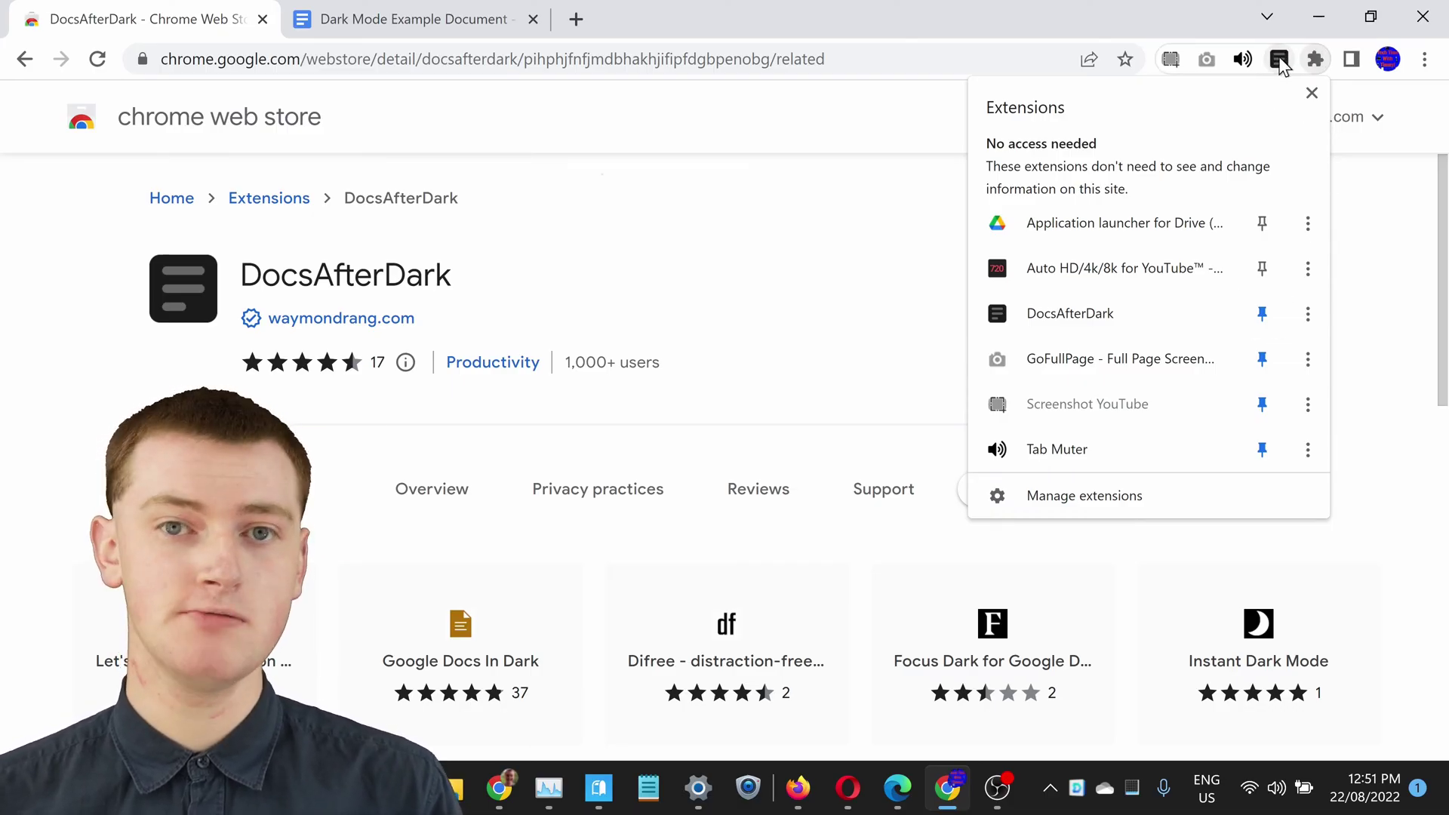
left_click(815, 234)
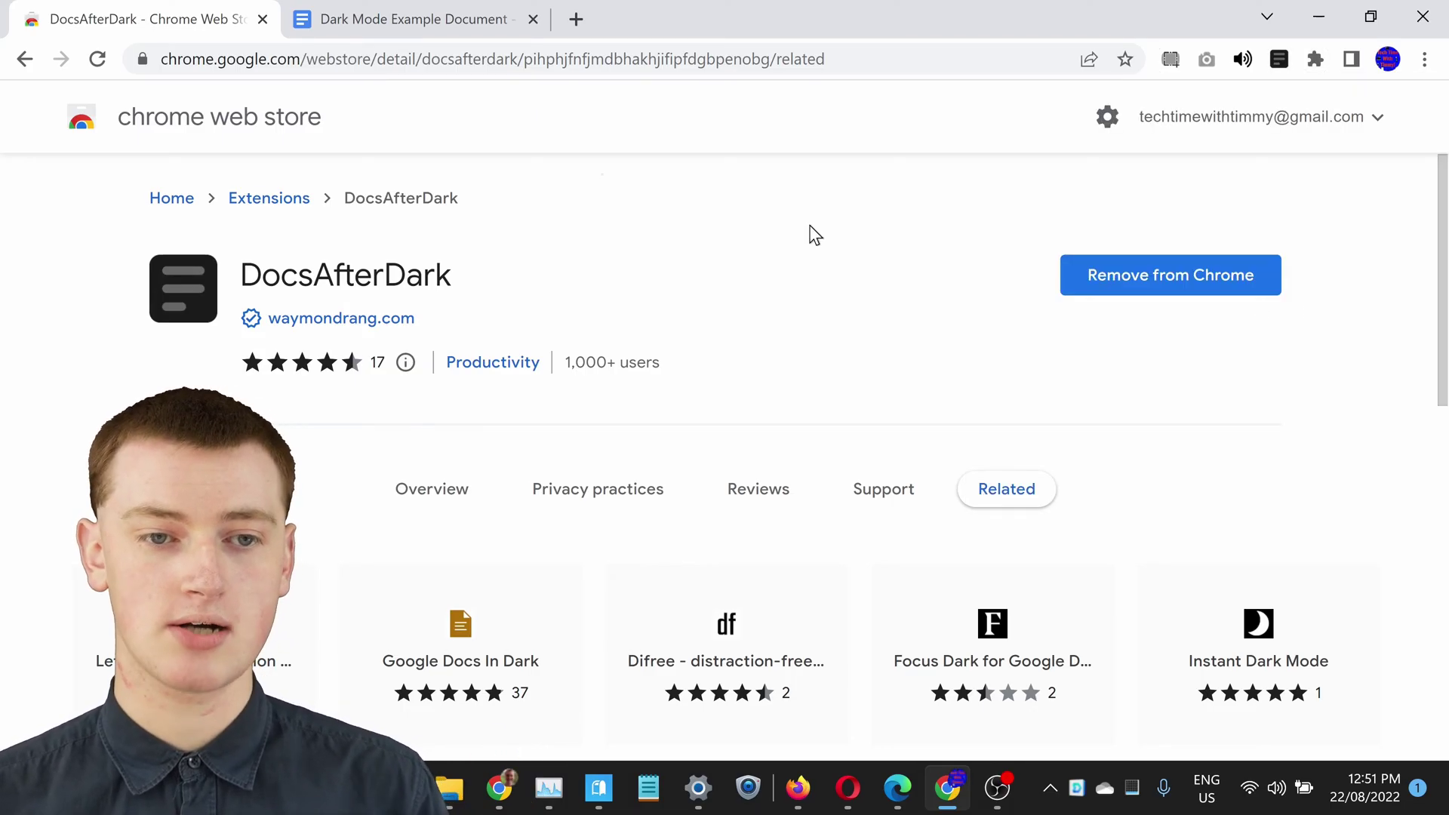
left_click(444, 3)
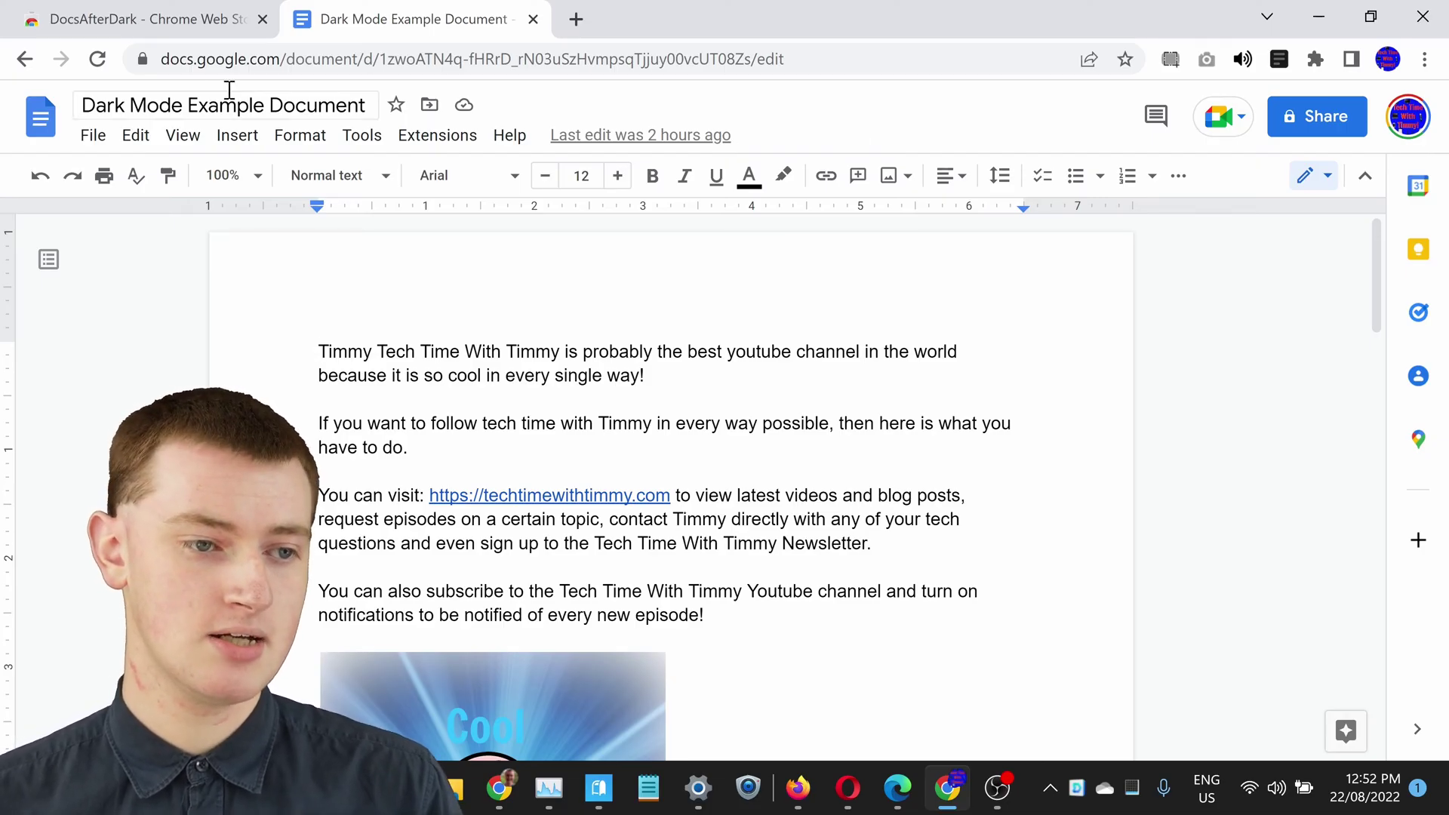
Step: Reload the Dark Mode Example Document and check that its File and View menus now appear dark
left_click(95, 63)
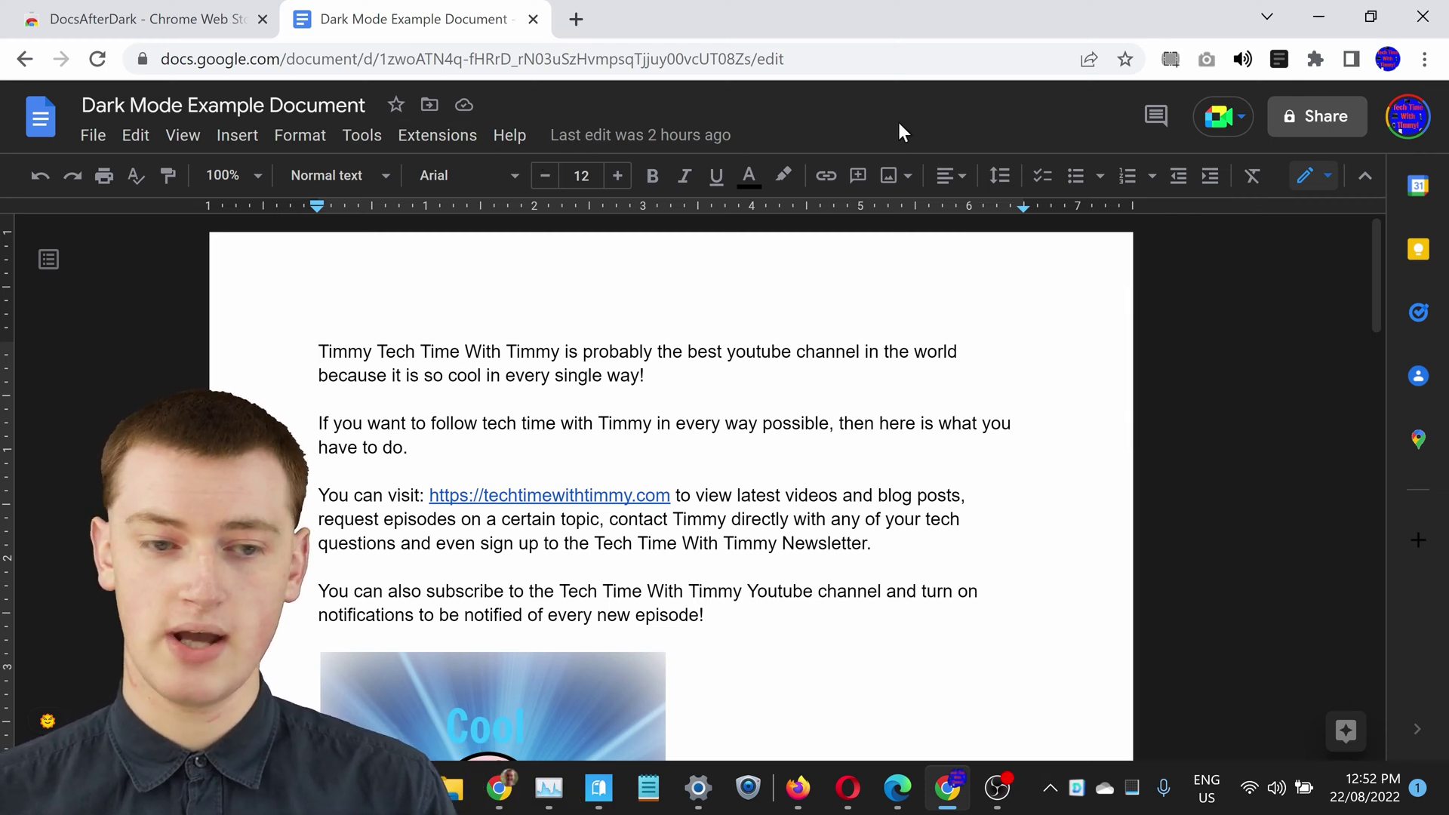
left_click(94, 136)
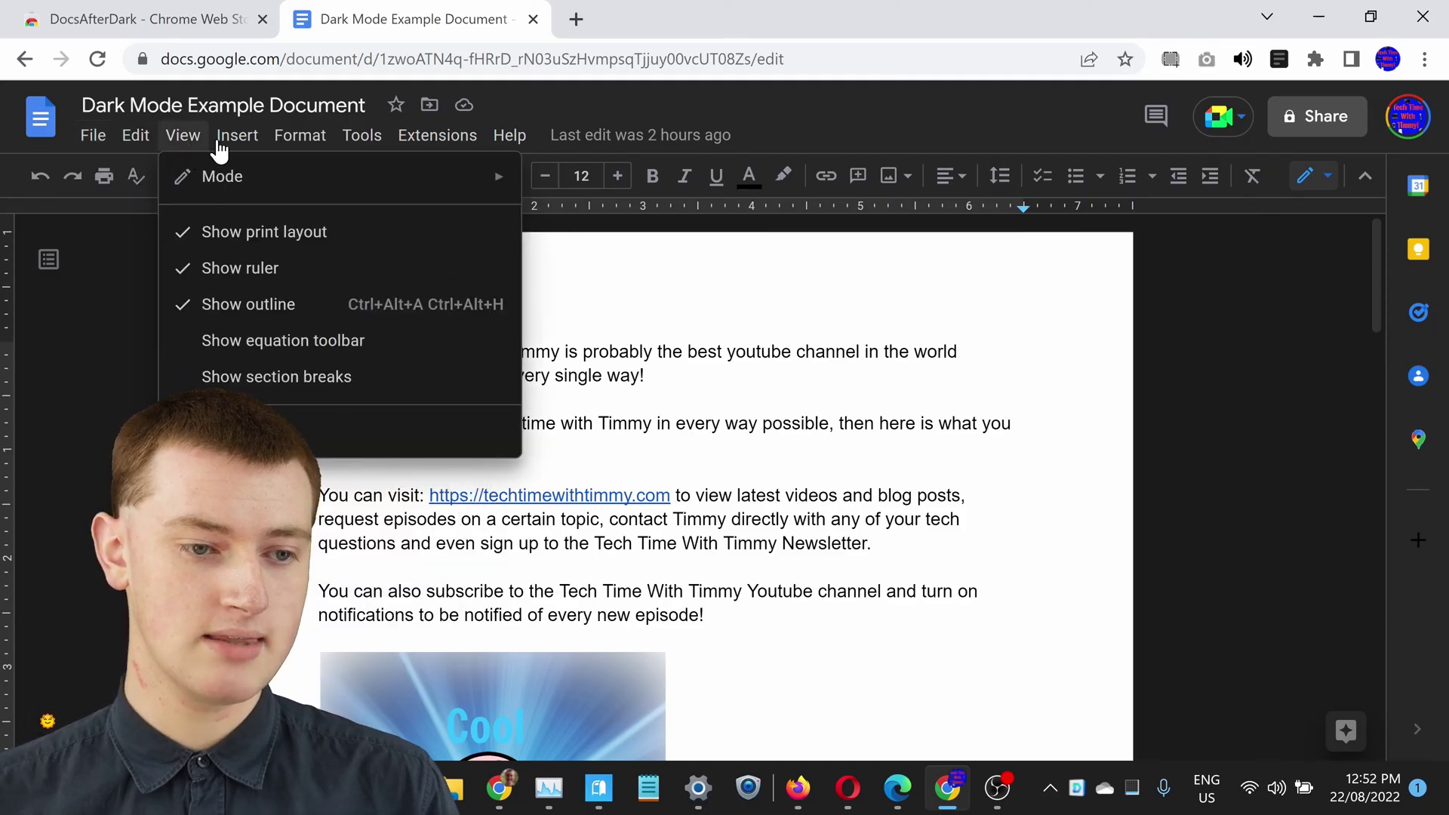
mouse_move(104, 144)
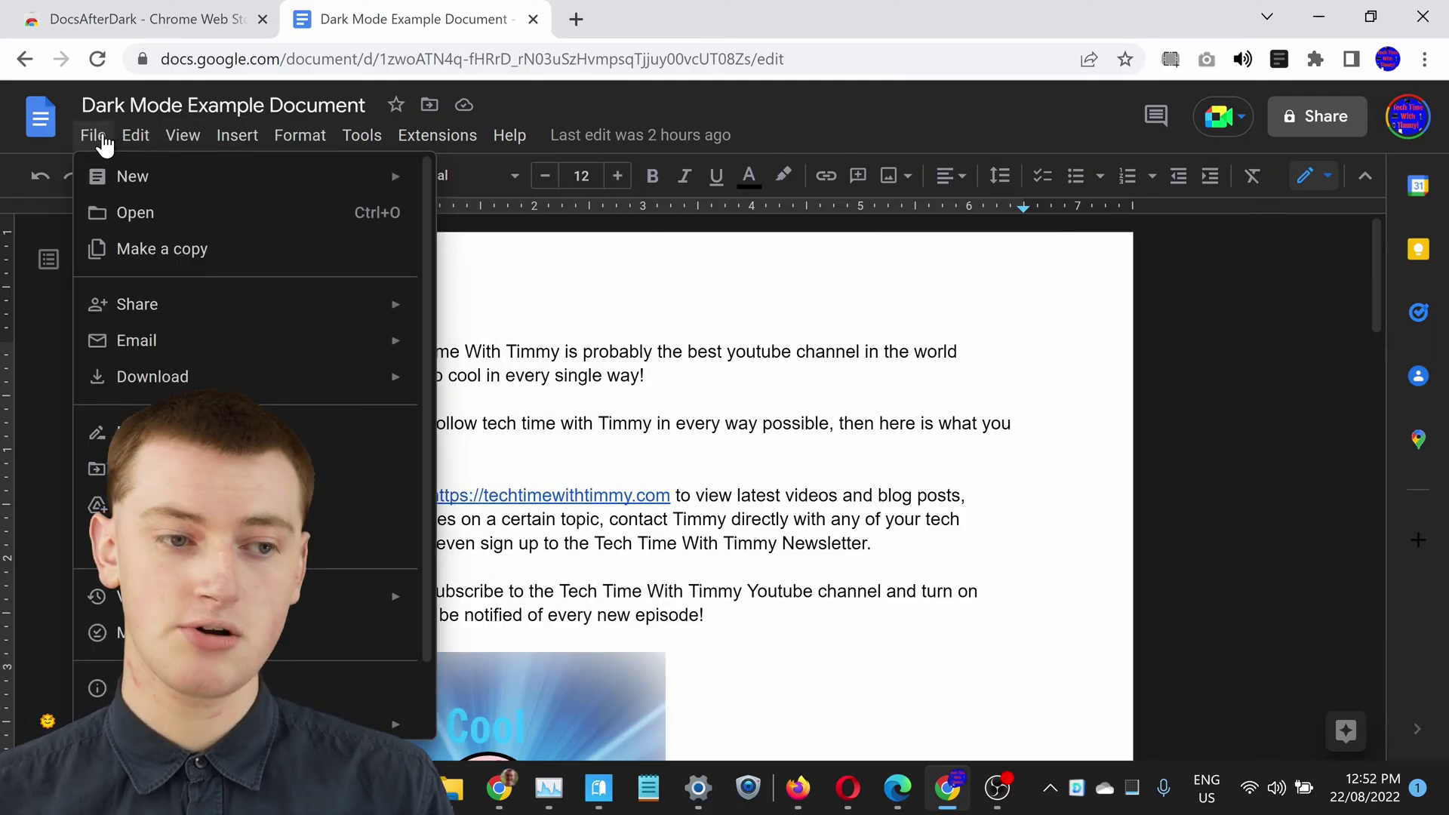
left_click(889, 104)
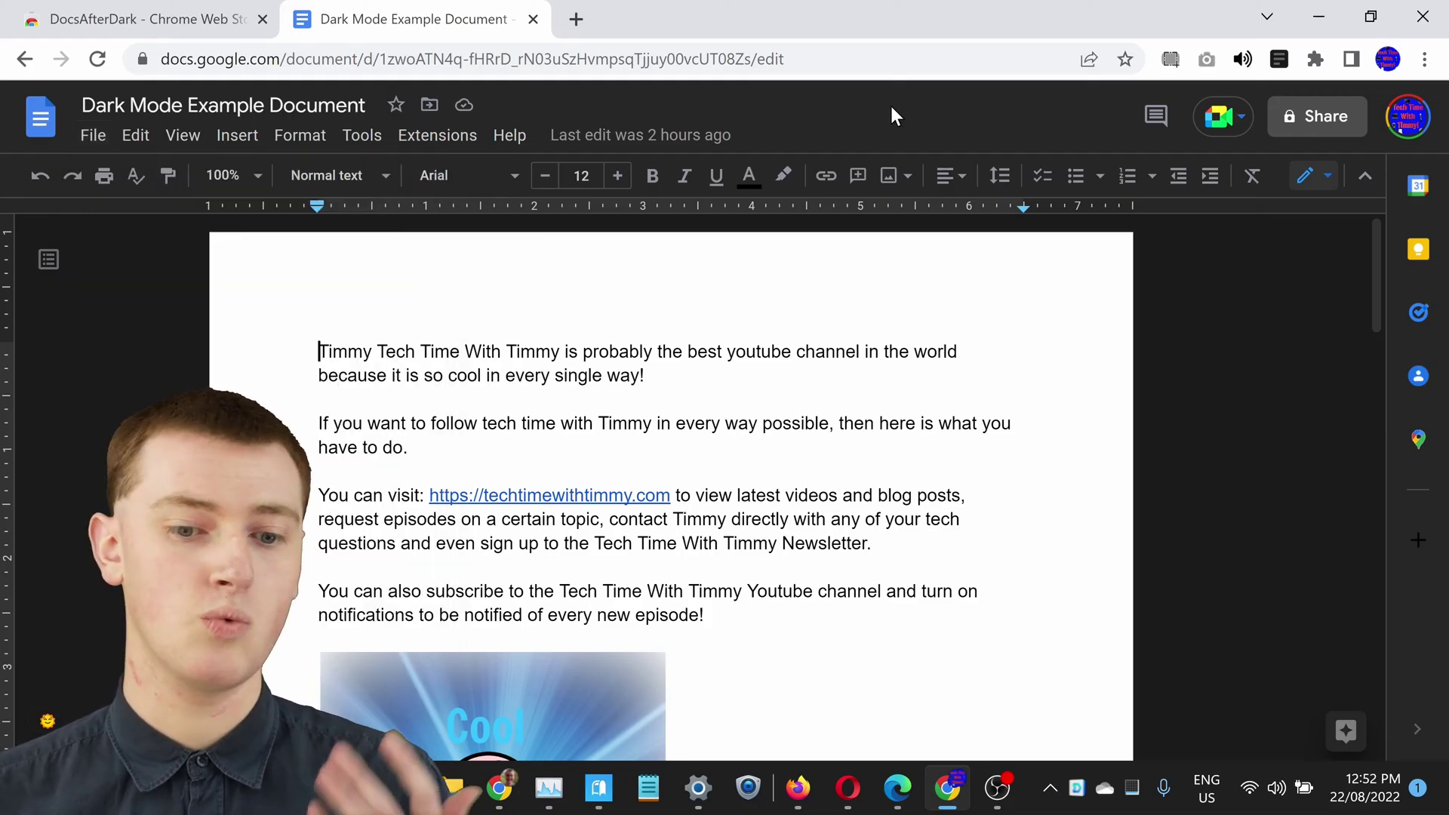
scroll(880, 341, "down", 3)
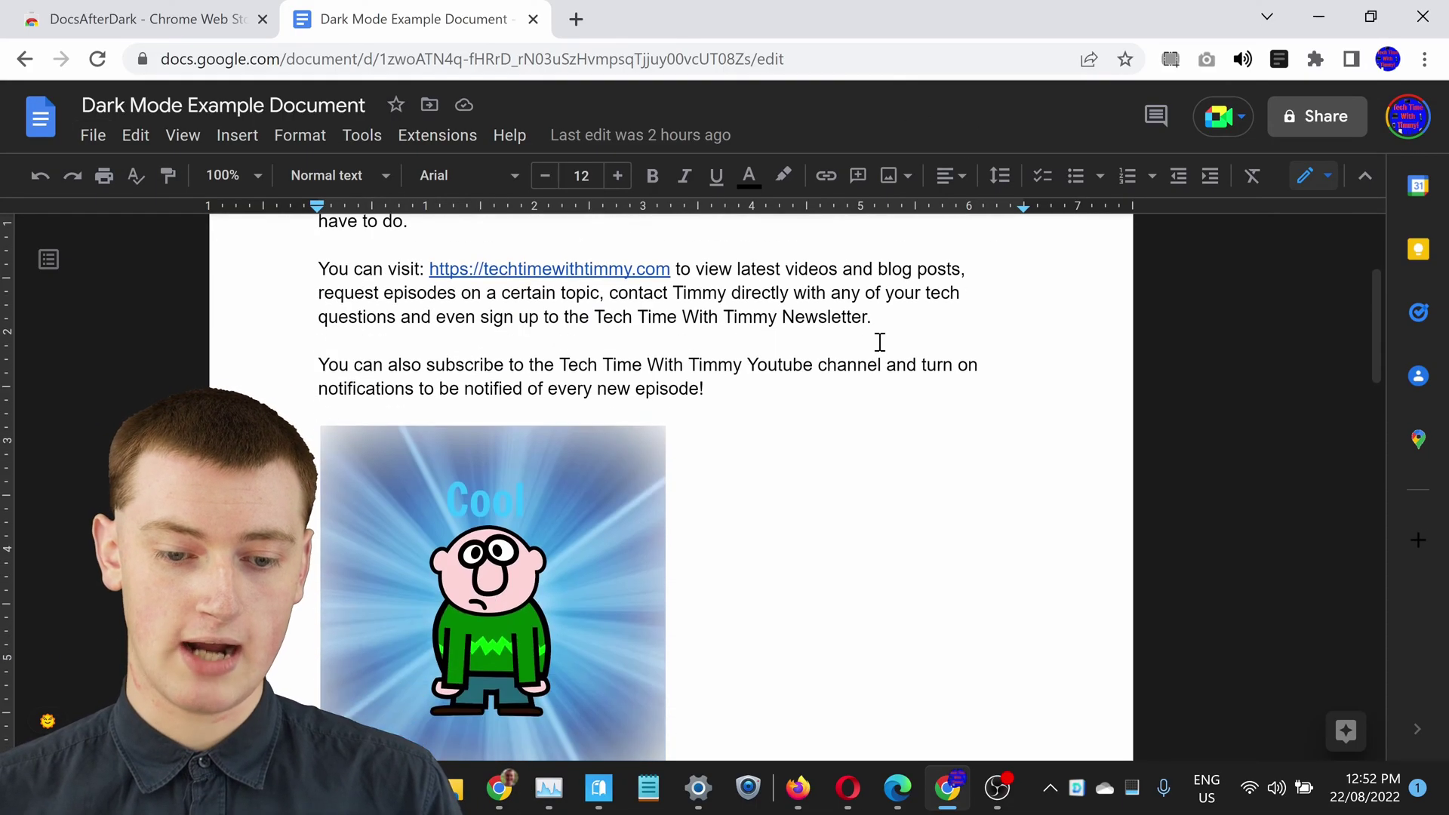
scroll(875, 336, "down", 6)
scroll(868, 332, "up", 9)
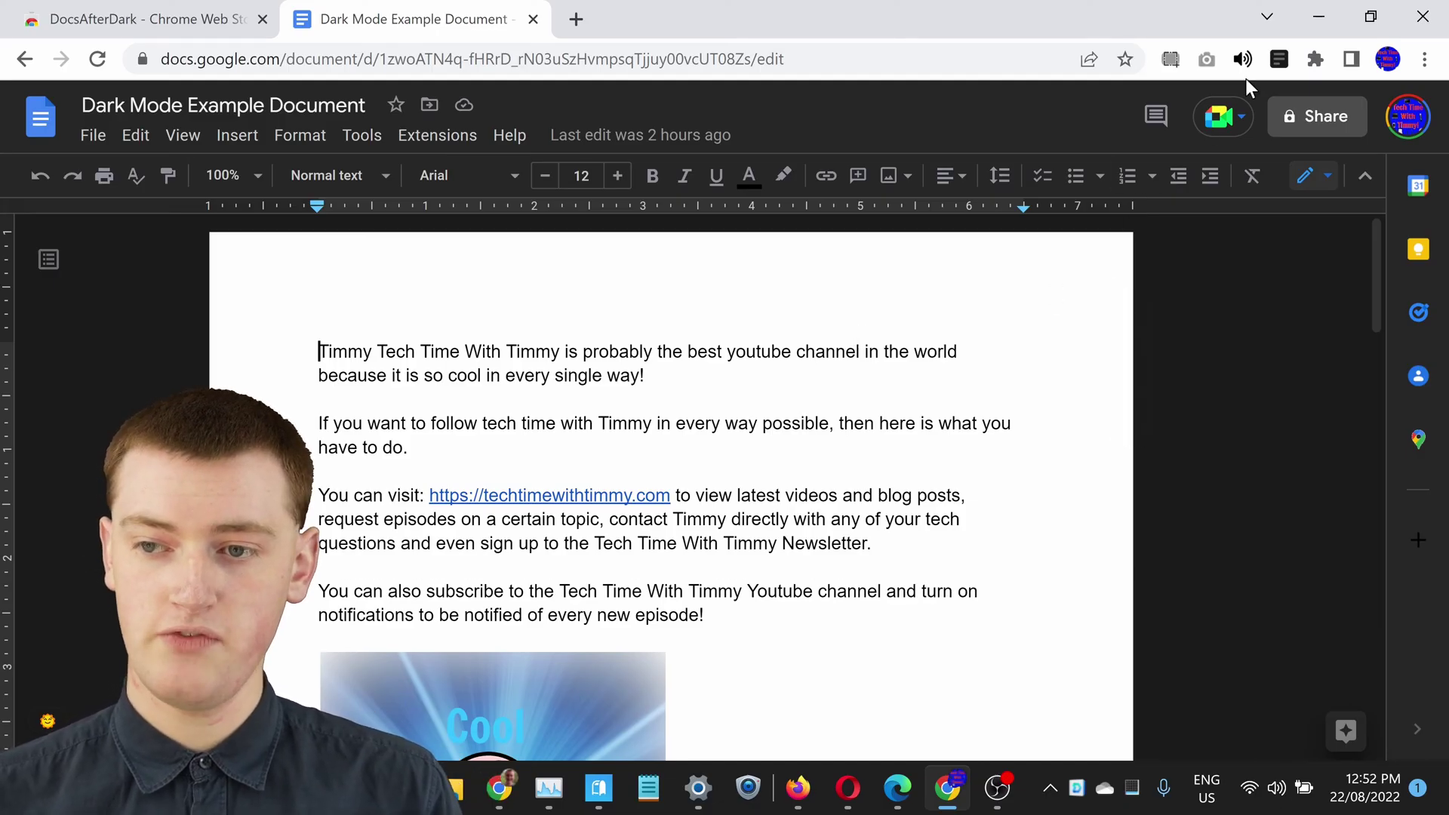
Step: In DocsAfterDark's options, toggle dark mode off and back on to compare
left_click(1280, 57)
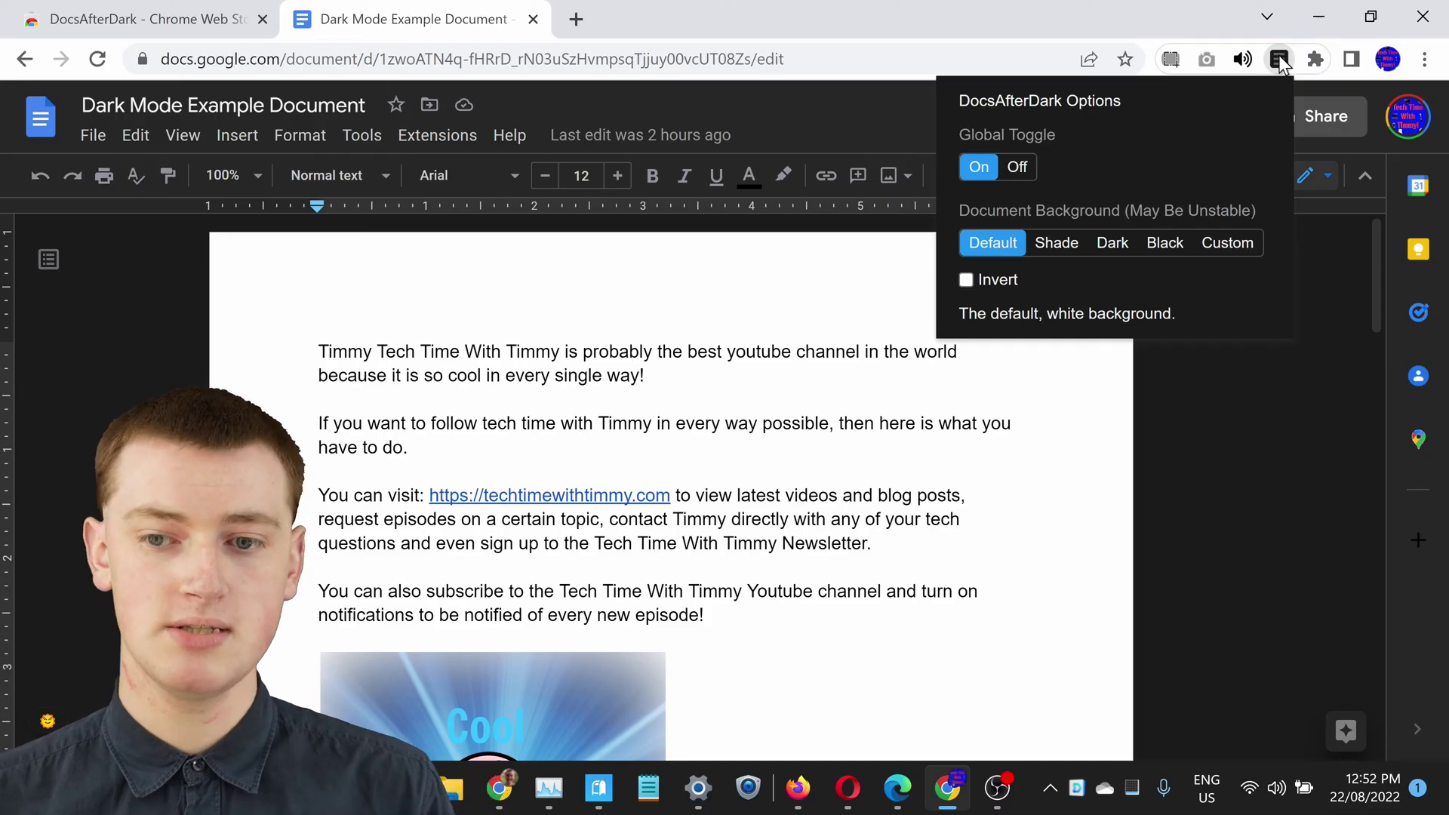
left_click(1025, 168)
left_click(977, 169)
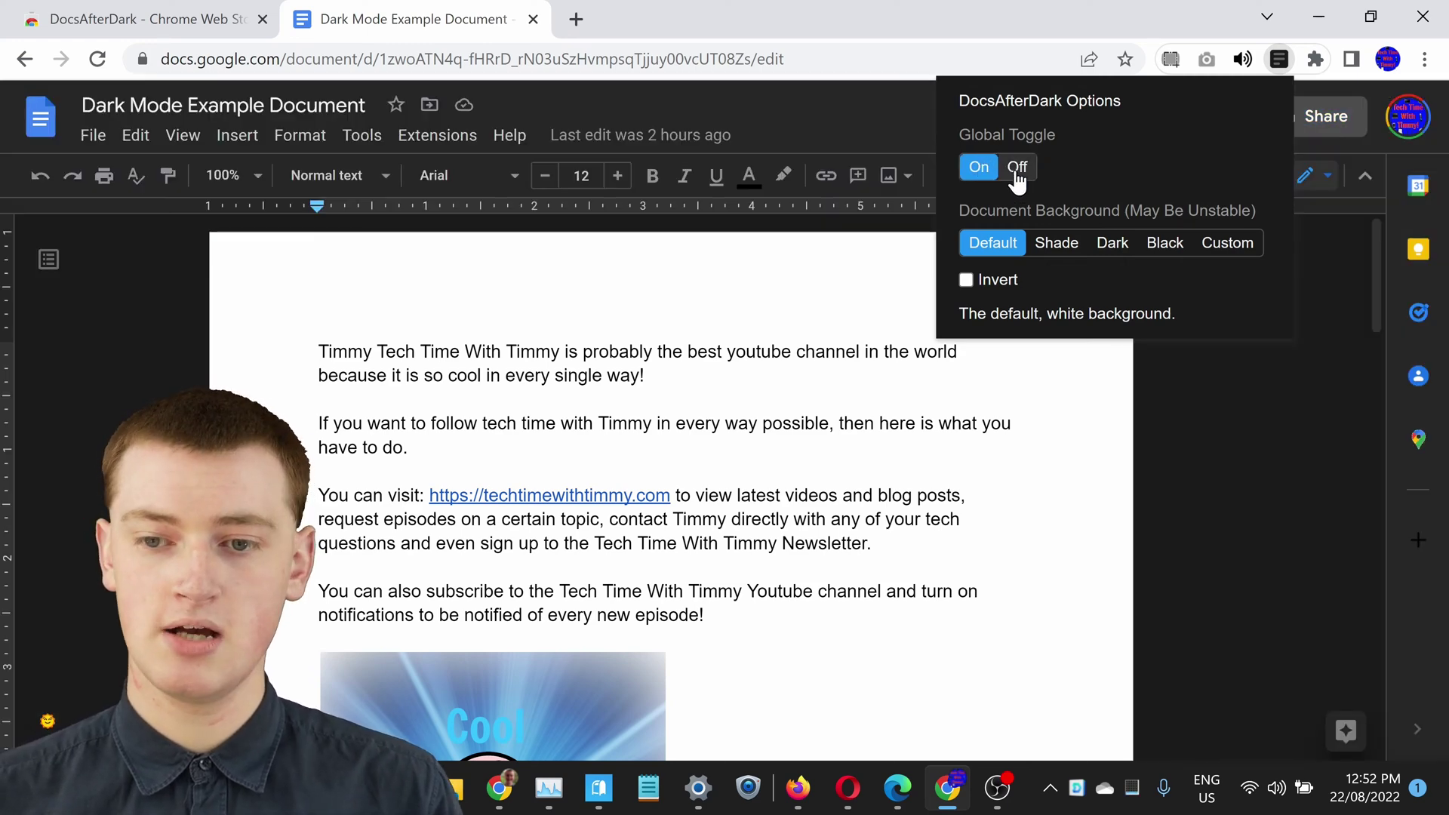
left_click(1016, 178)
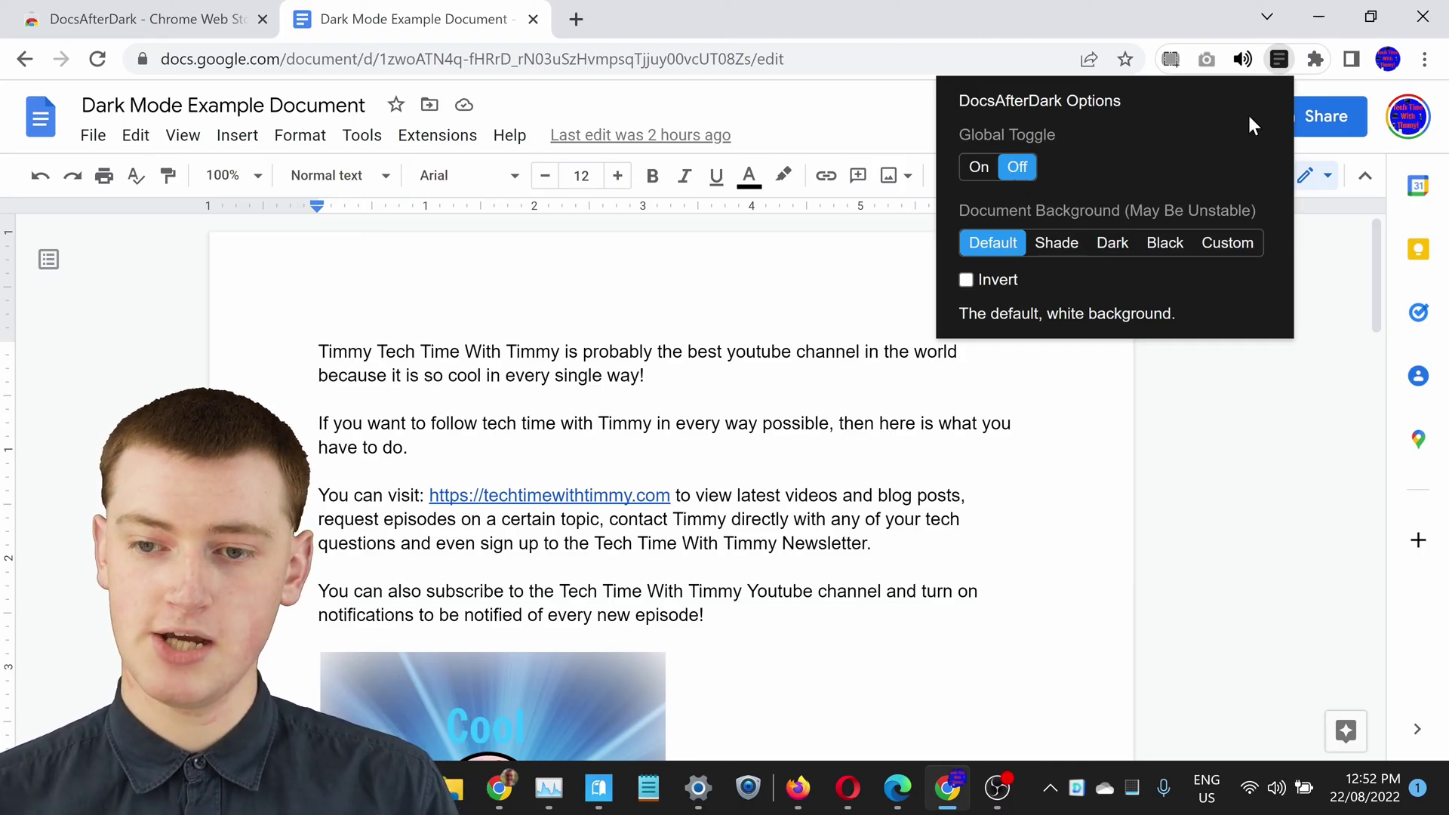
left_click(978, 168)
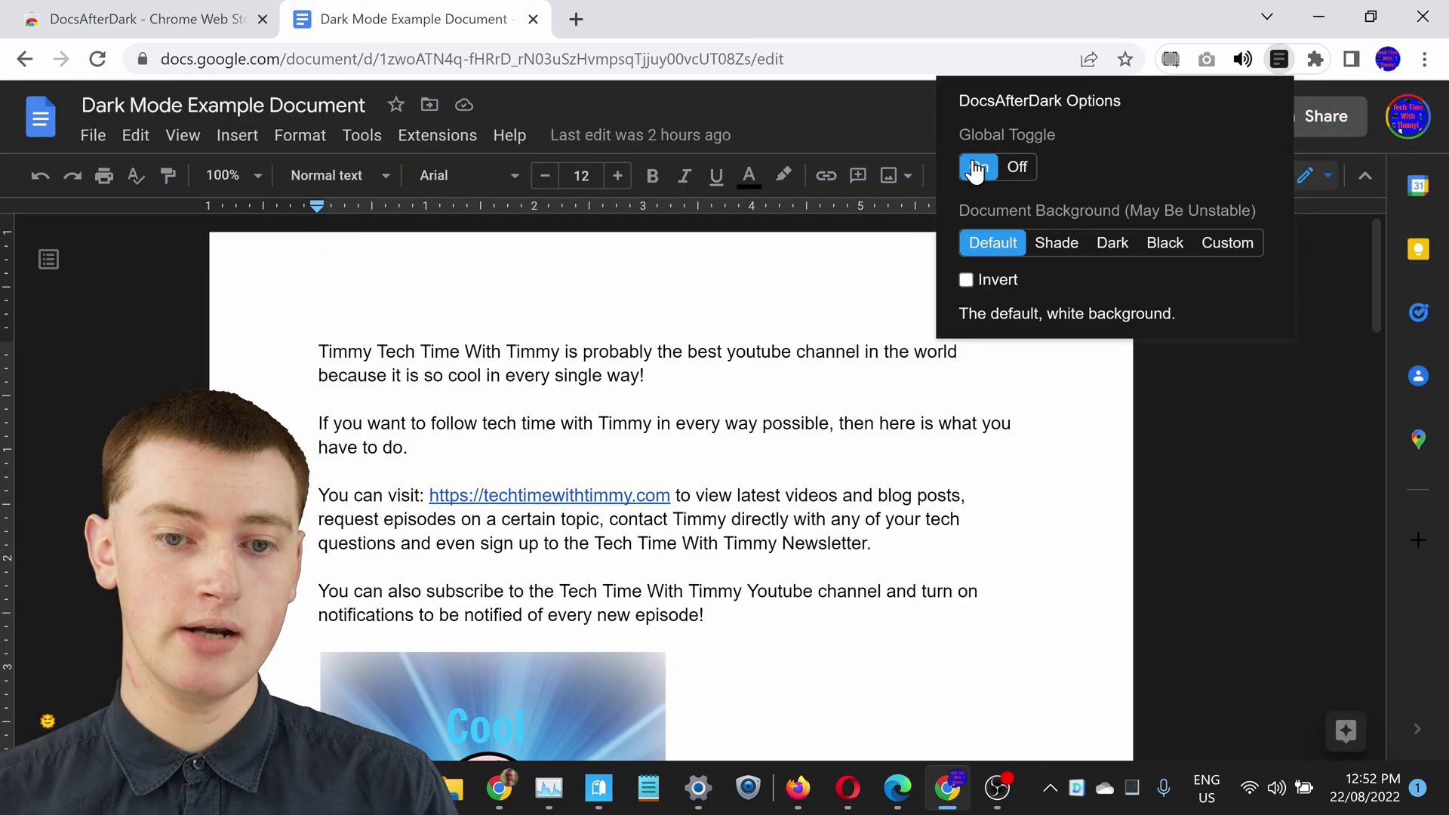
Step: Preview the Shade, Dark and Black page backgrounds, then choose Default and enable Invert
left_click(1064, 246)
left_click(1112, 247)
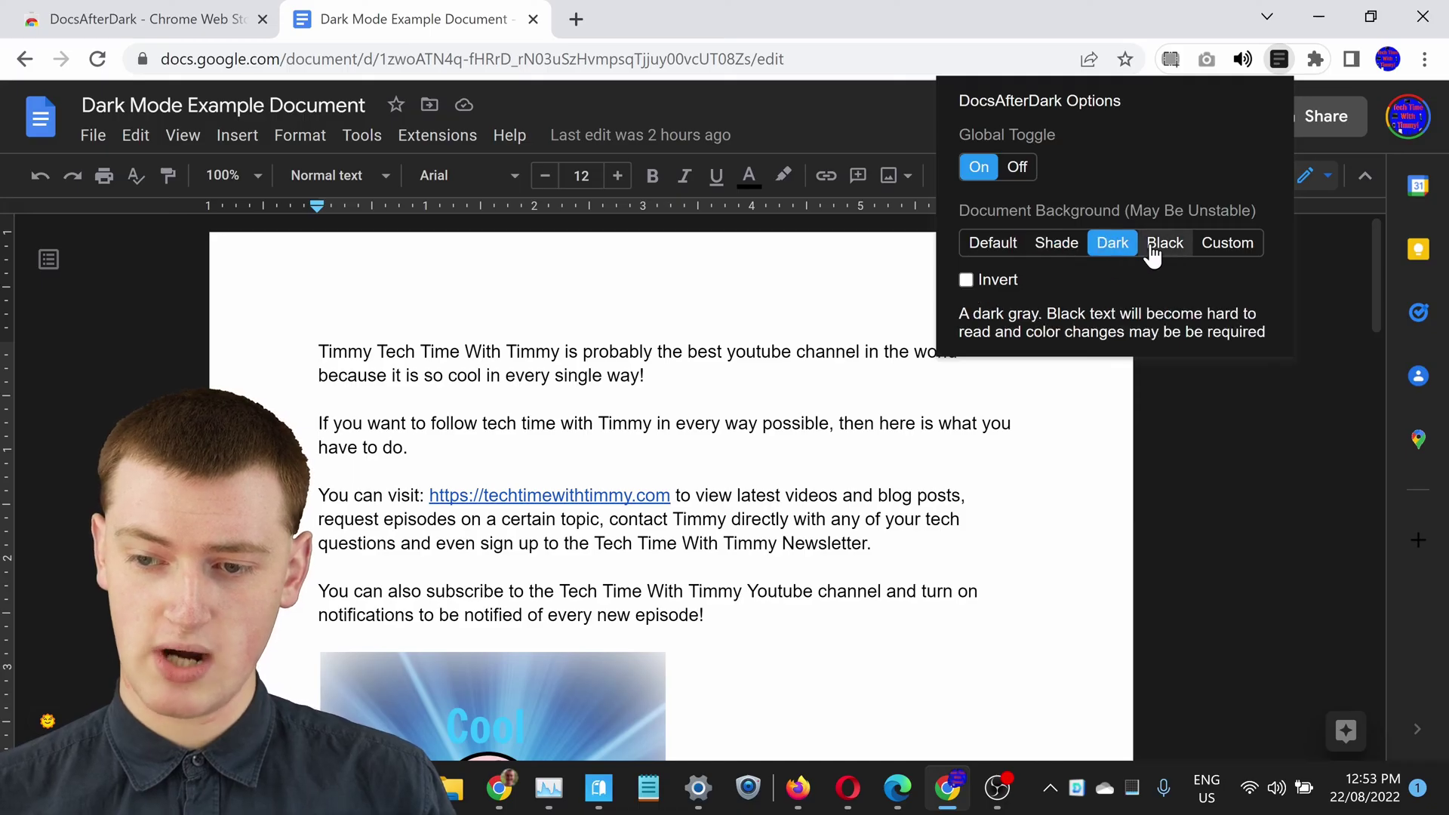
left_click(1162, 249)
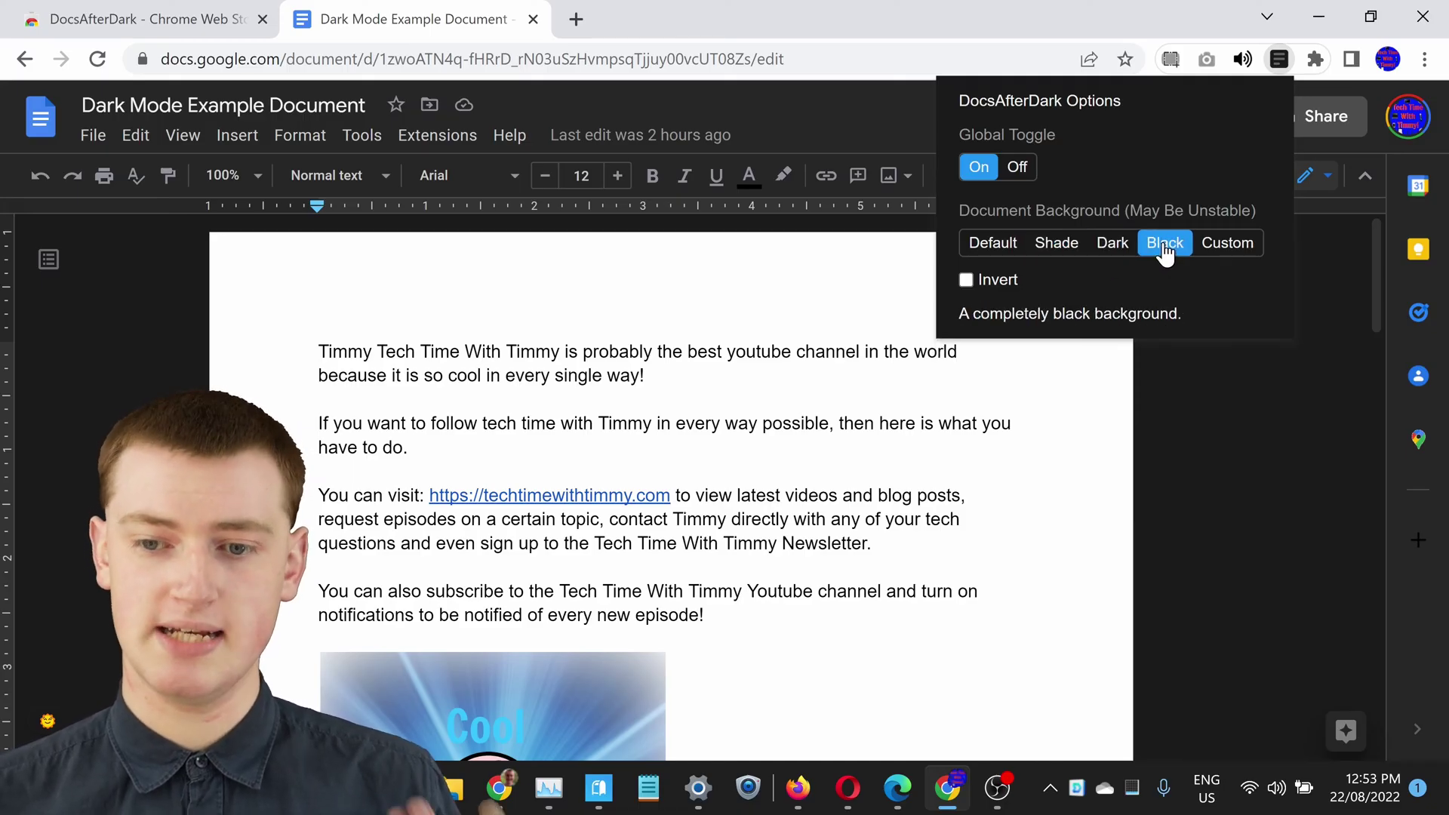
left_click(995, 249)
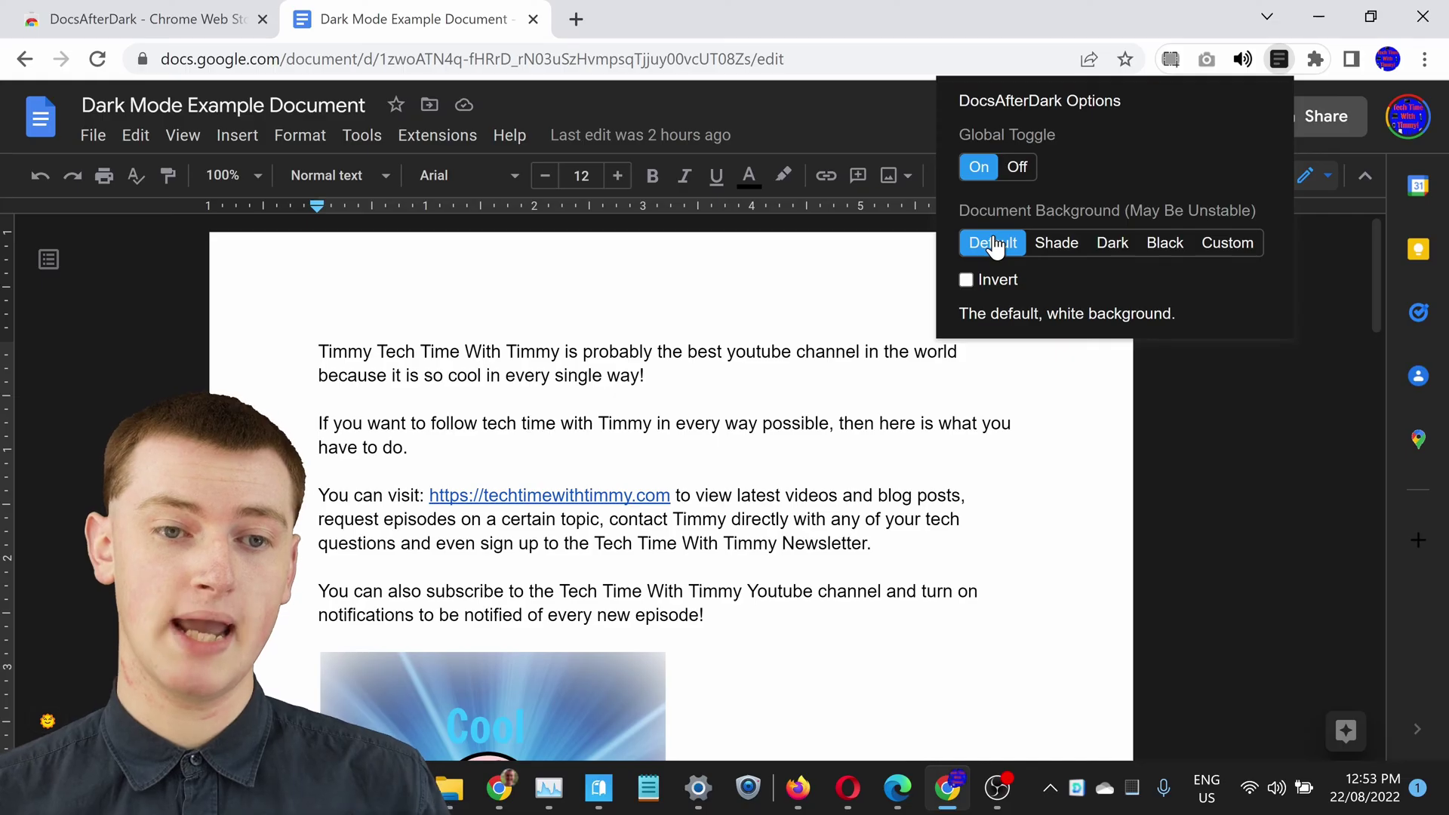
left_click(966, 280)
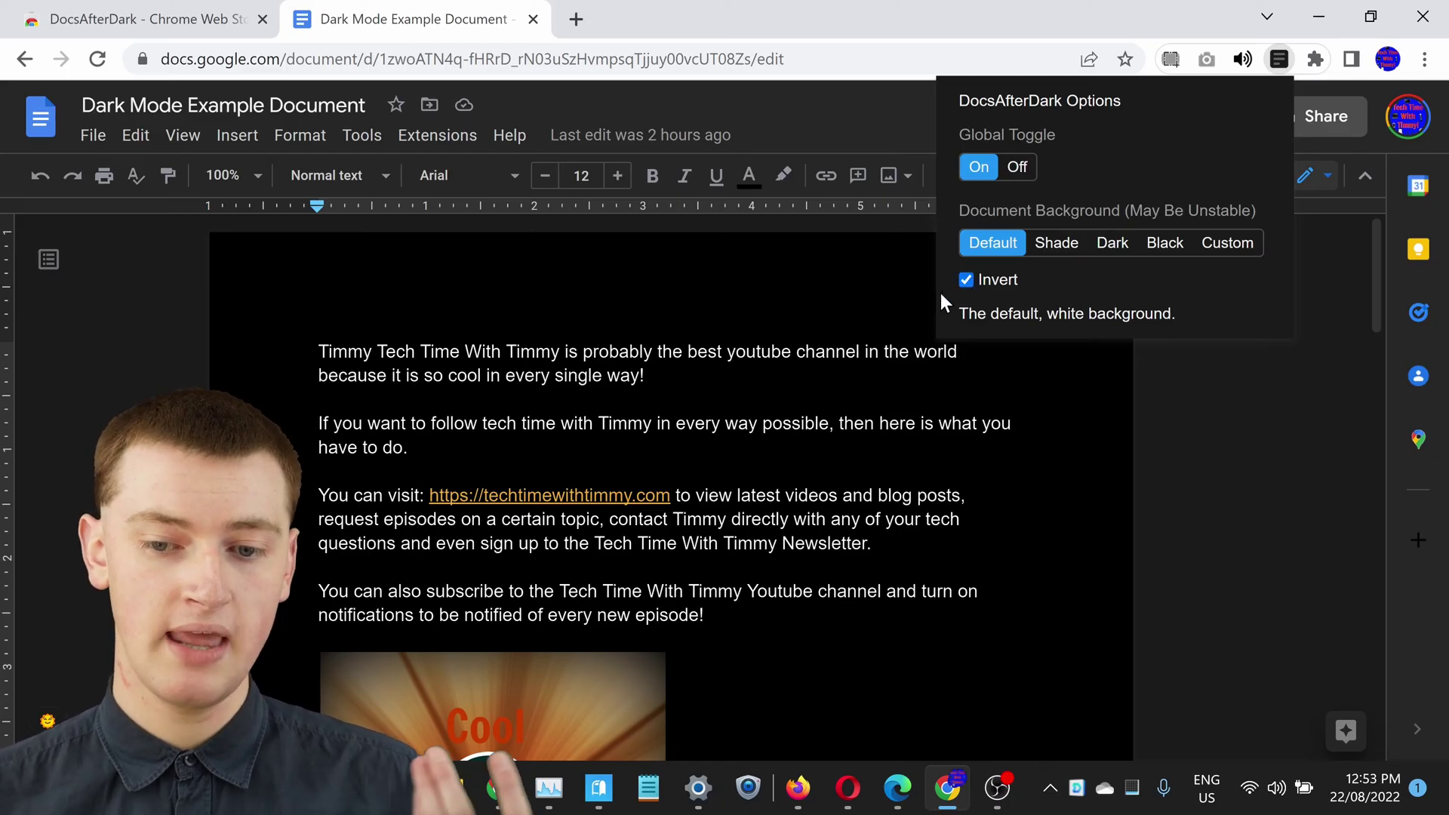
Step: Close the DocsAfterDark options and scroll through the black, inverted document and back to the top
left_click(1090, 434)
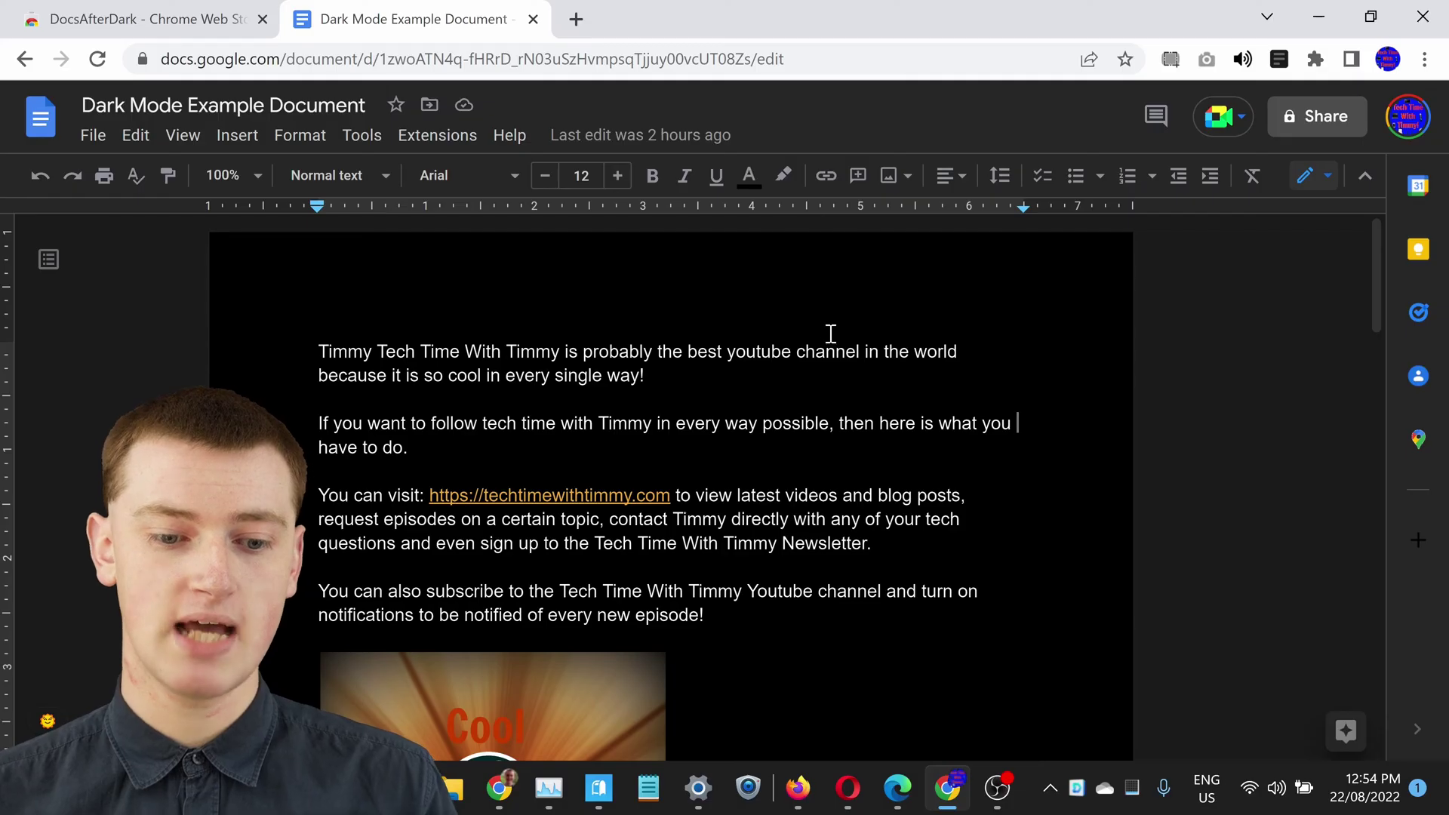
scroll(805, 334, "down", 2)
scroll(802, 333, "down", 2)
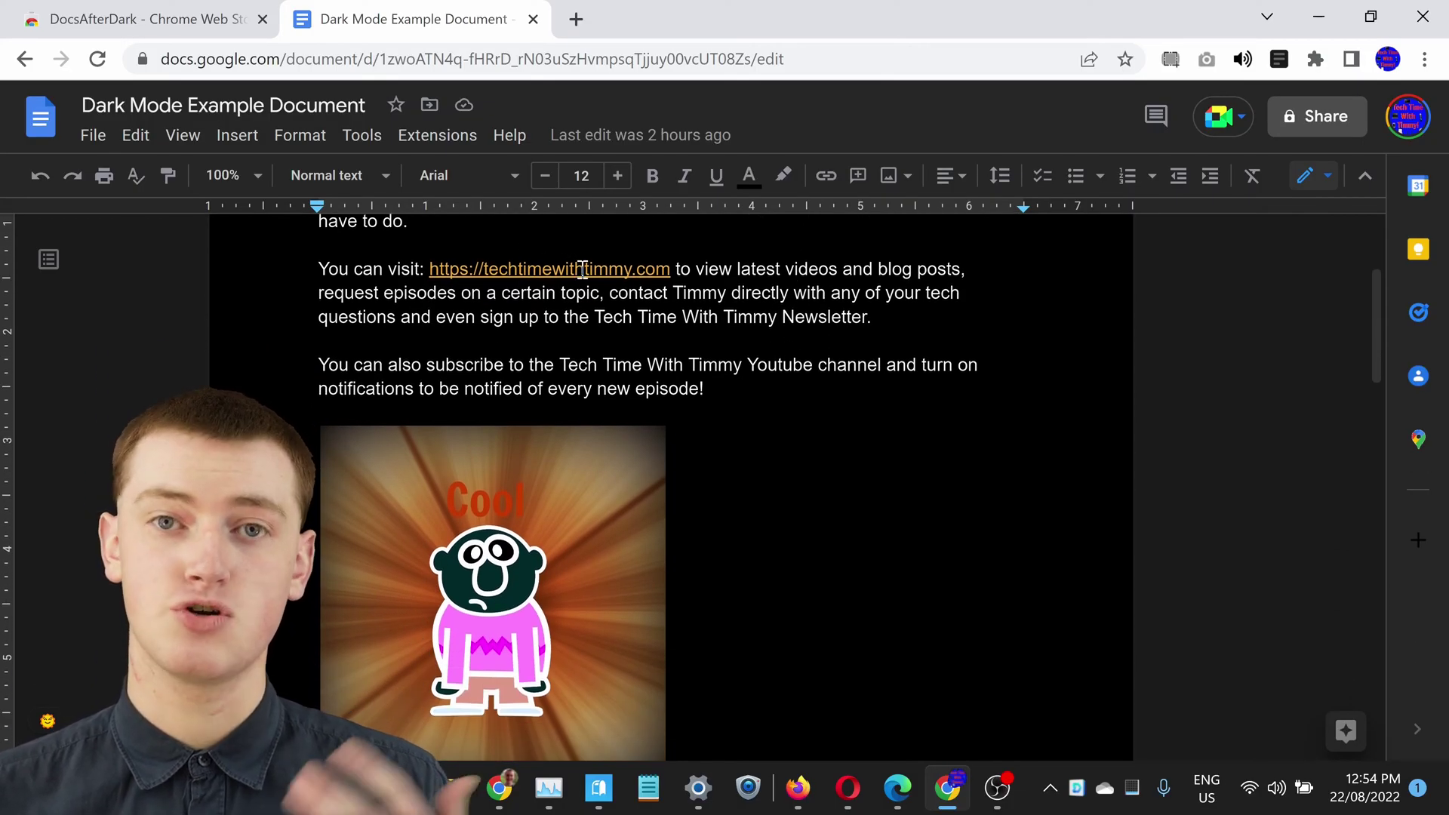
scroll(743, 320, "down", 2)
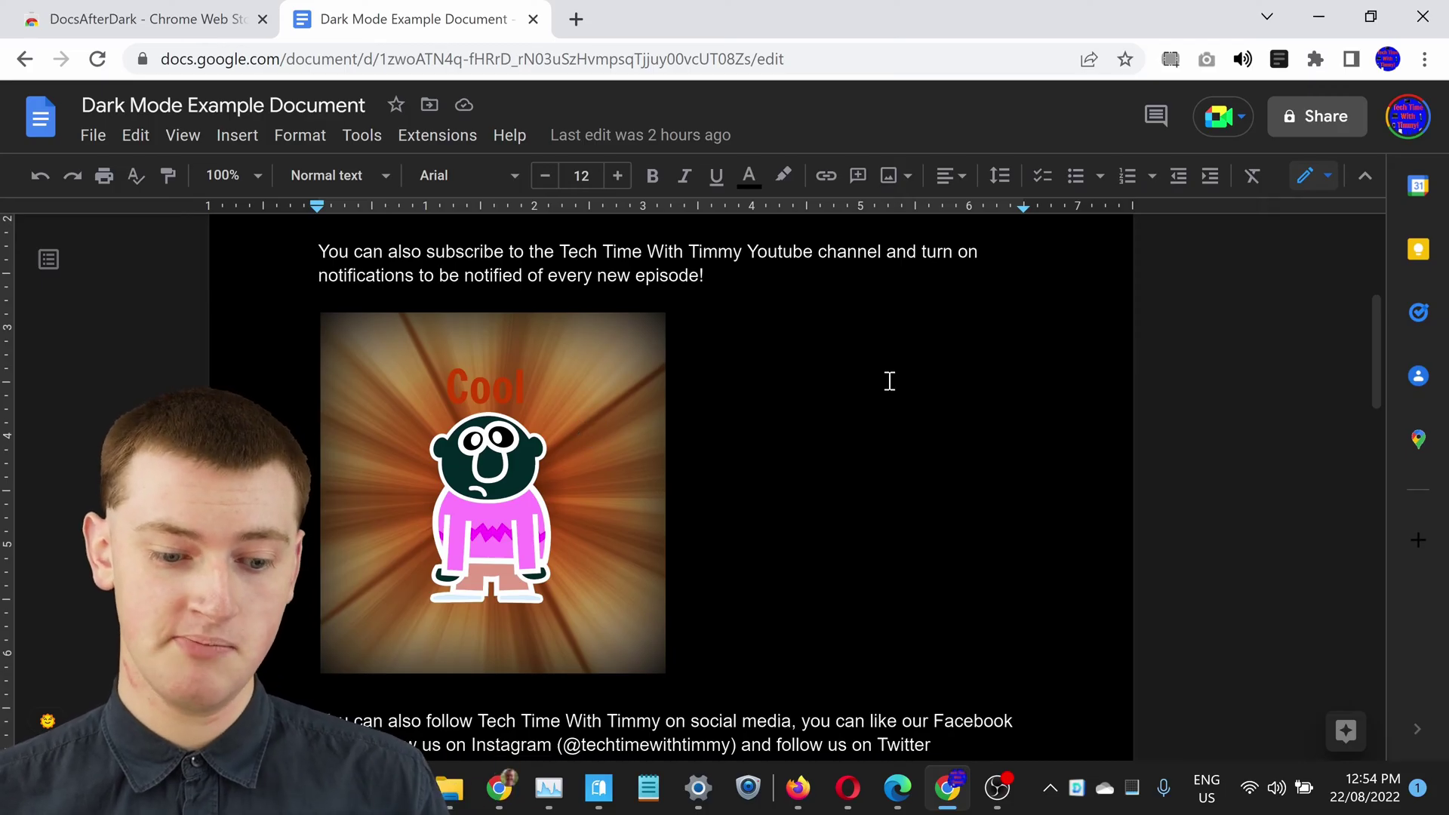
scroll(889, 382, "down", 2)
scroll(891, 376, "down", 4)
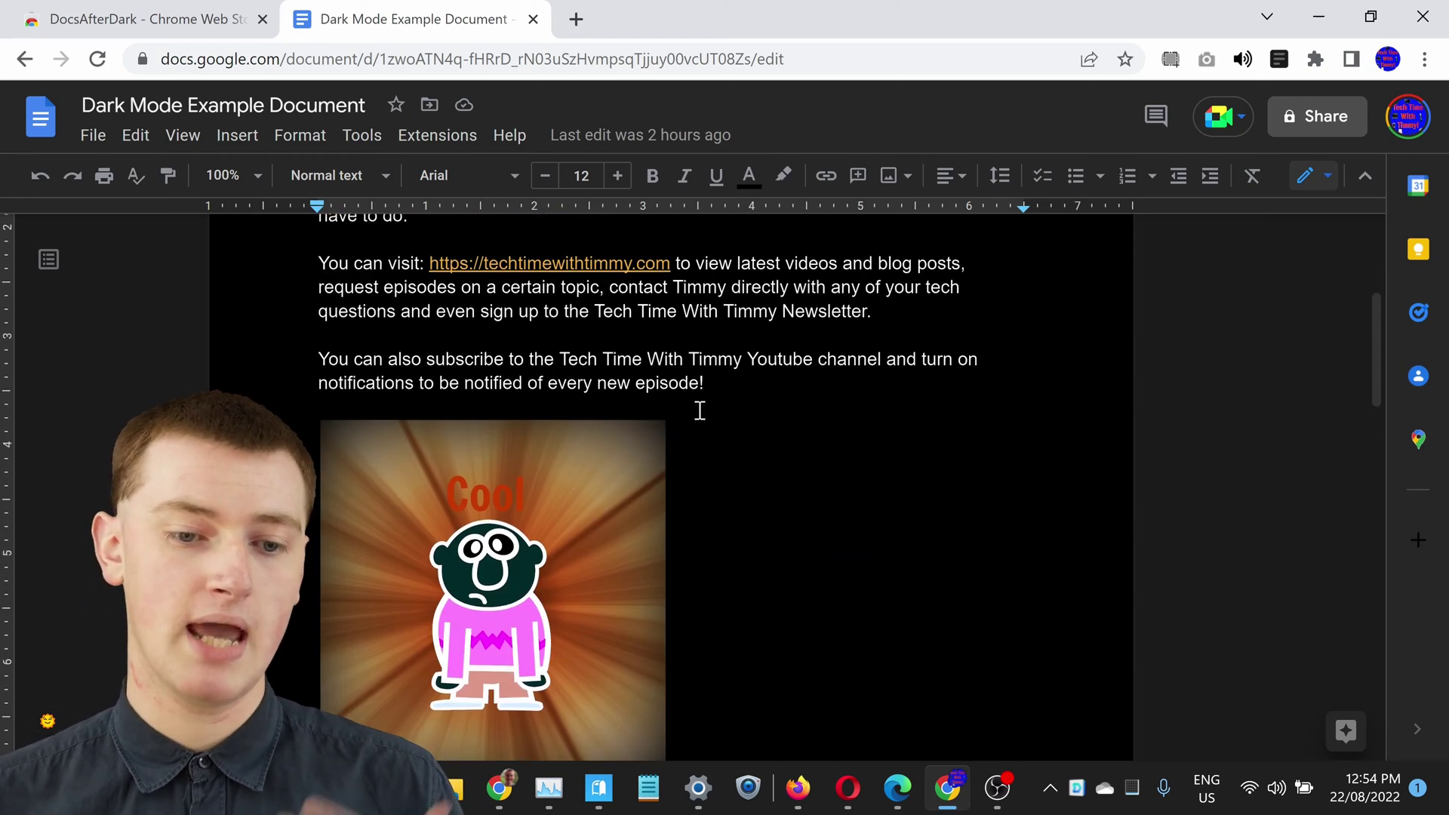
scroll(698, 407, "up", 2)
scroll(702, 405, "up", 2)
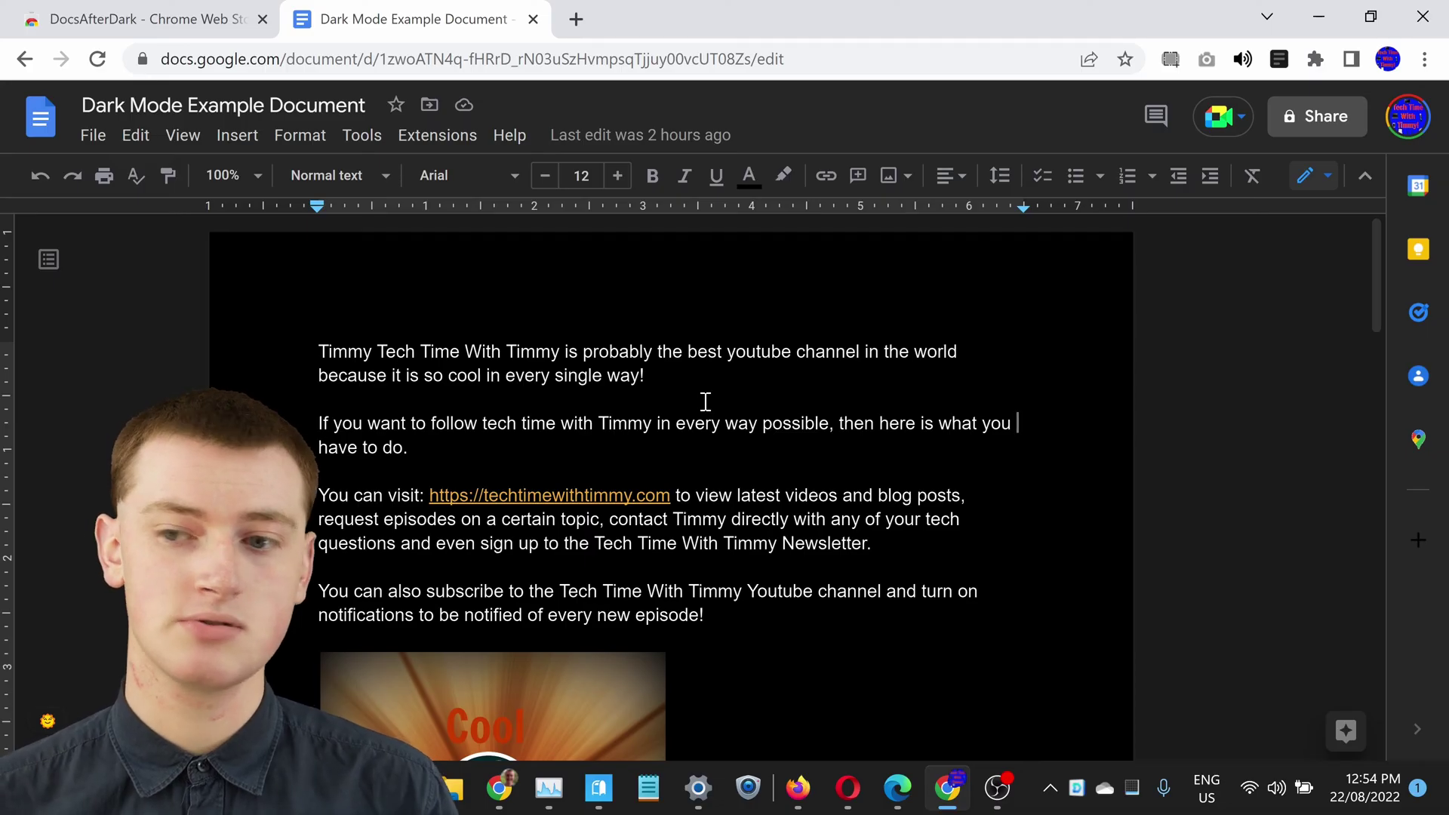
Step: Turn off DocsAfterDark's Invert option so the page is white again, then move to Firefox
left_click(1276, 60)
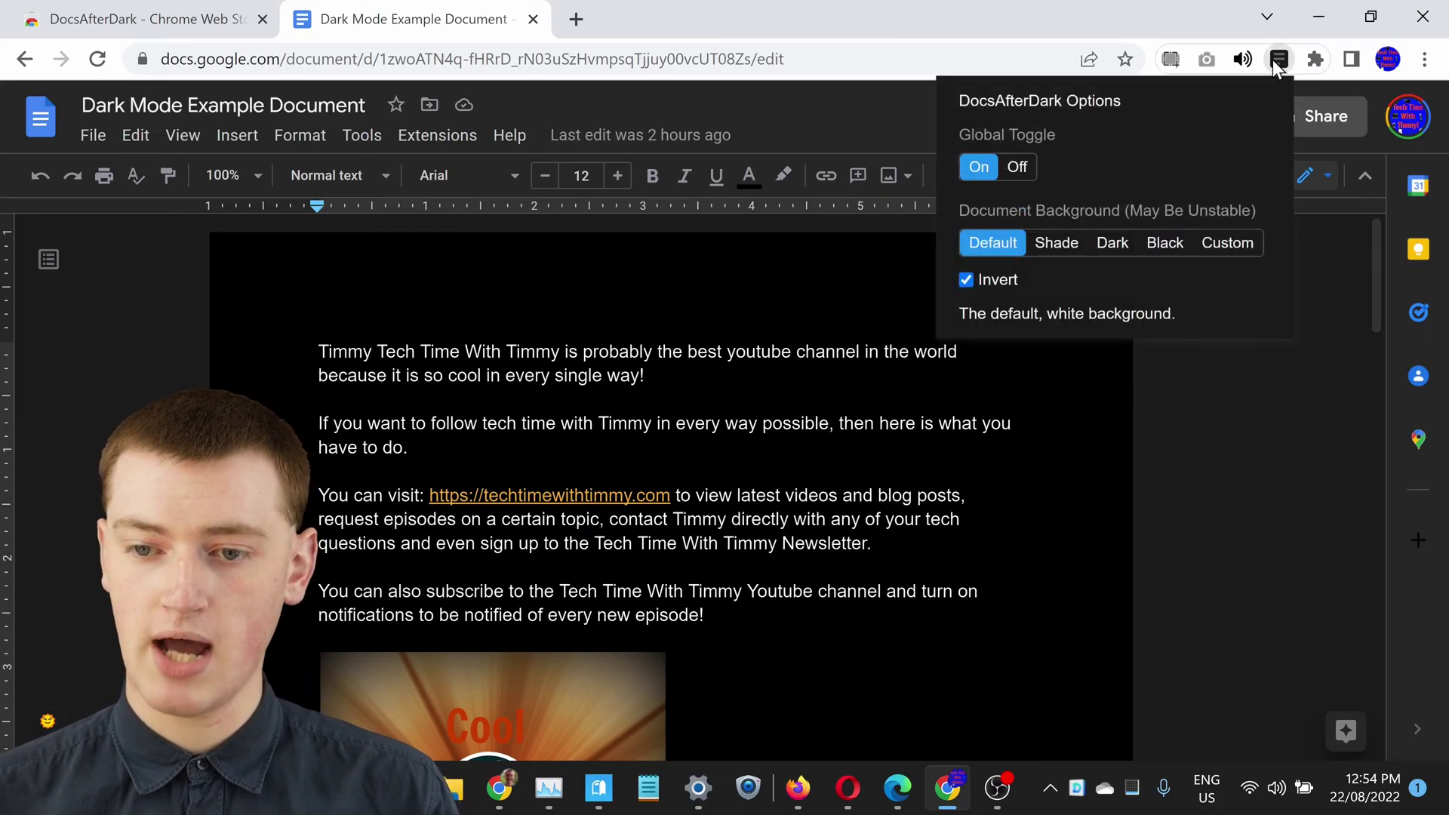
left_click(966, 276)
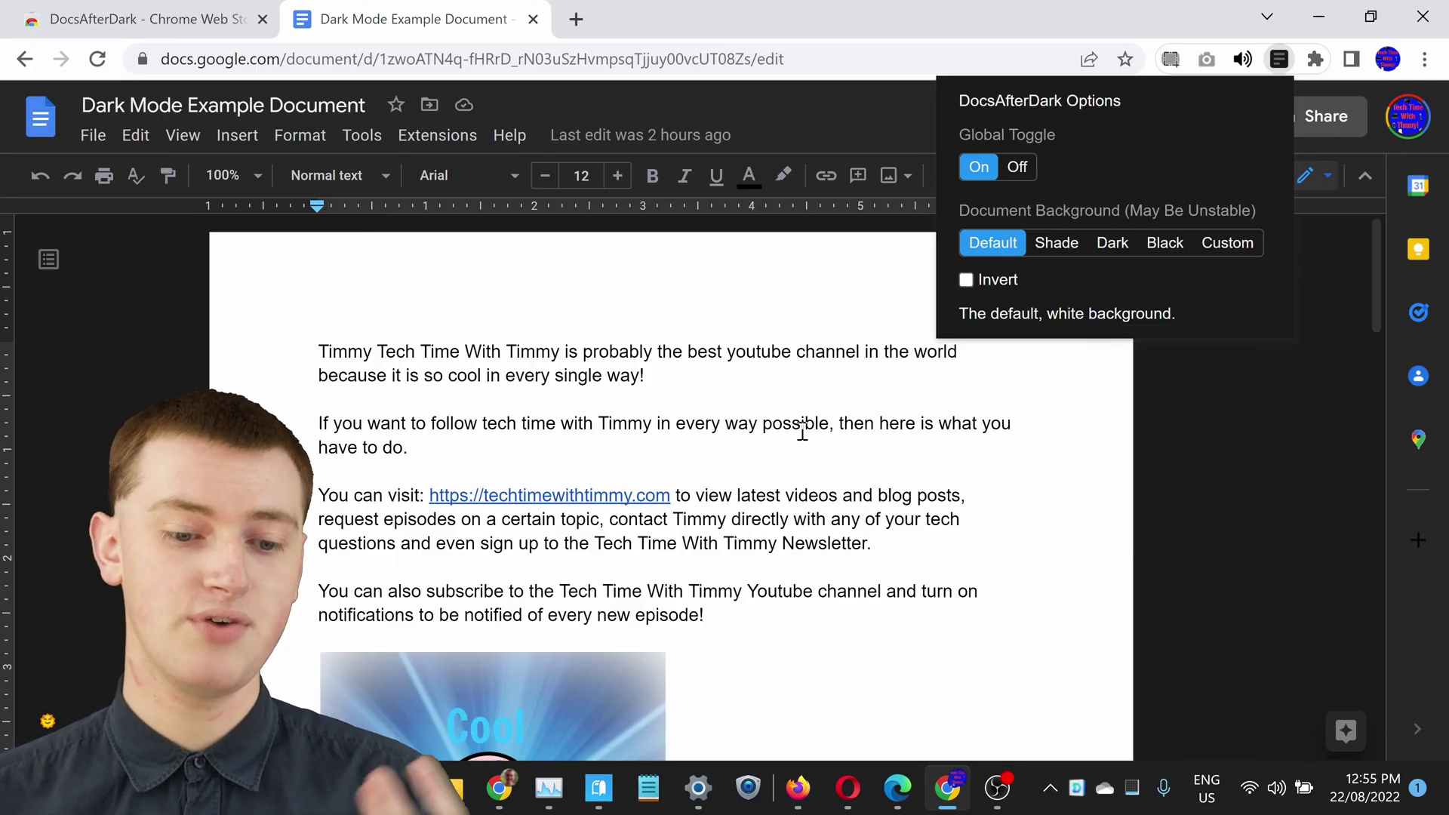
scroll(803, 433, "down", 3)
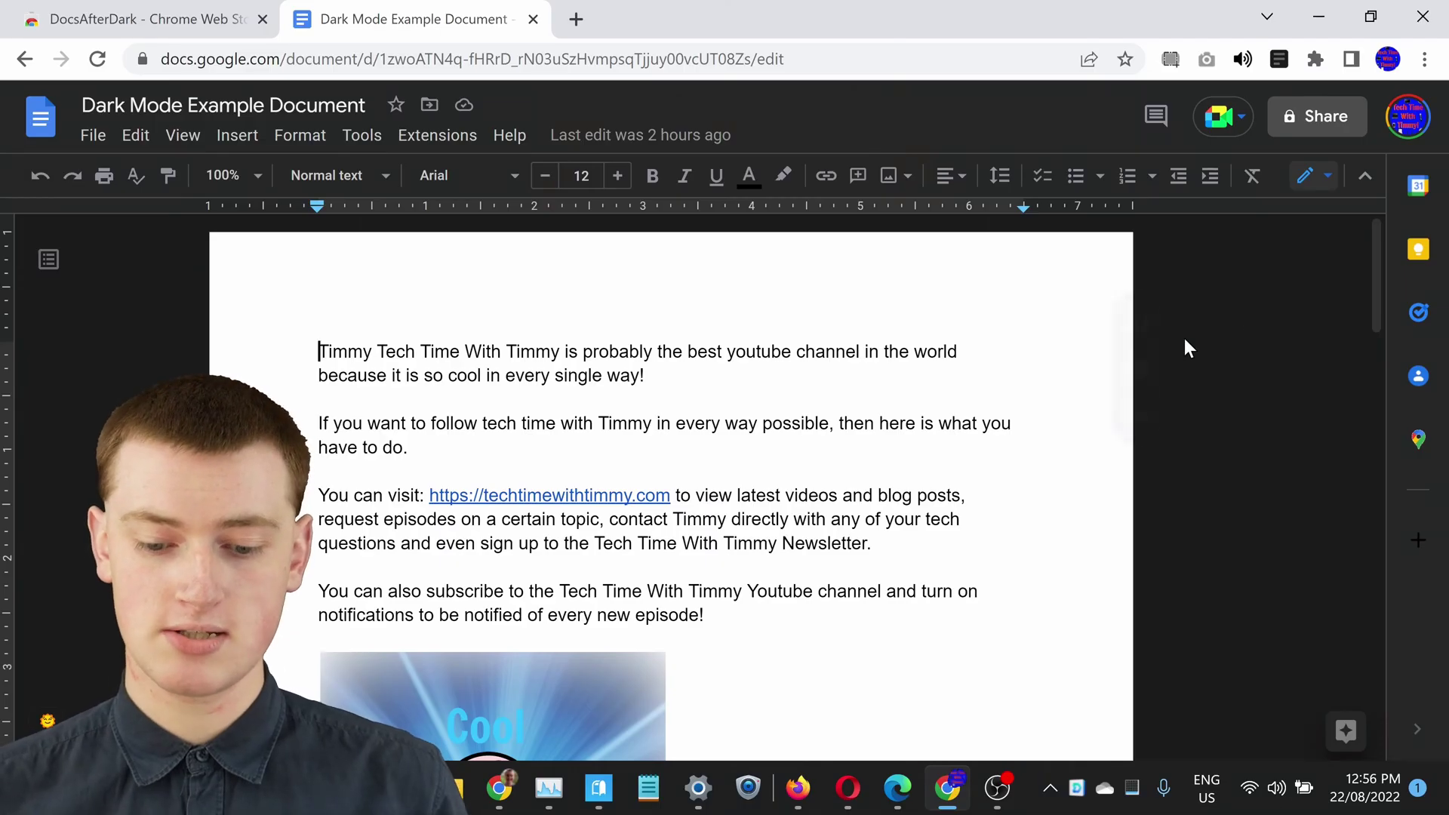
left_click(797, 786)
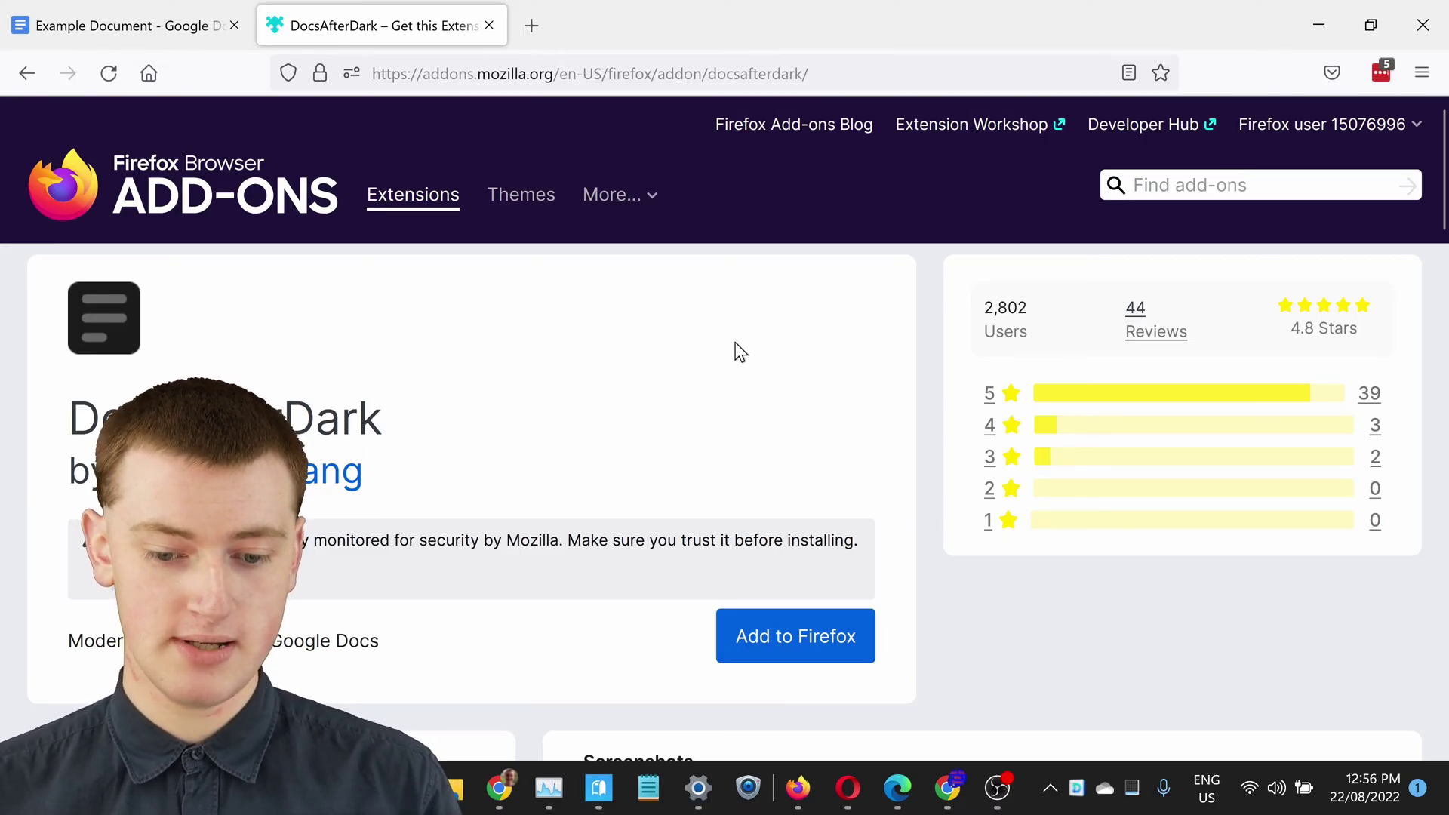
Step: Add DocsAfterDark to Firefox, dismiss the added notice, and return to the Example Document
left_click(799, 653)
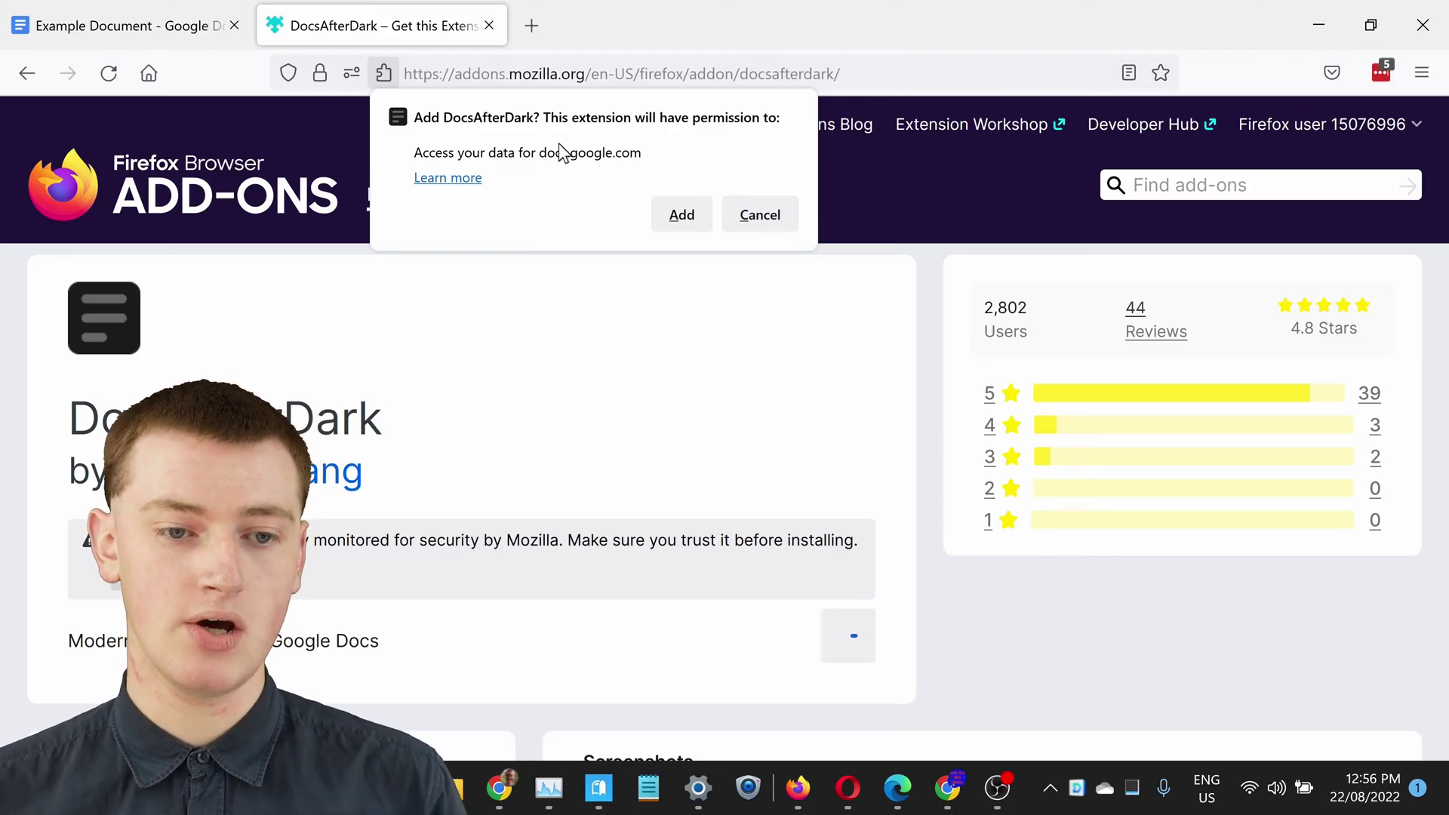
left_click(680, 220)
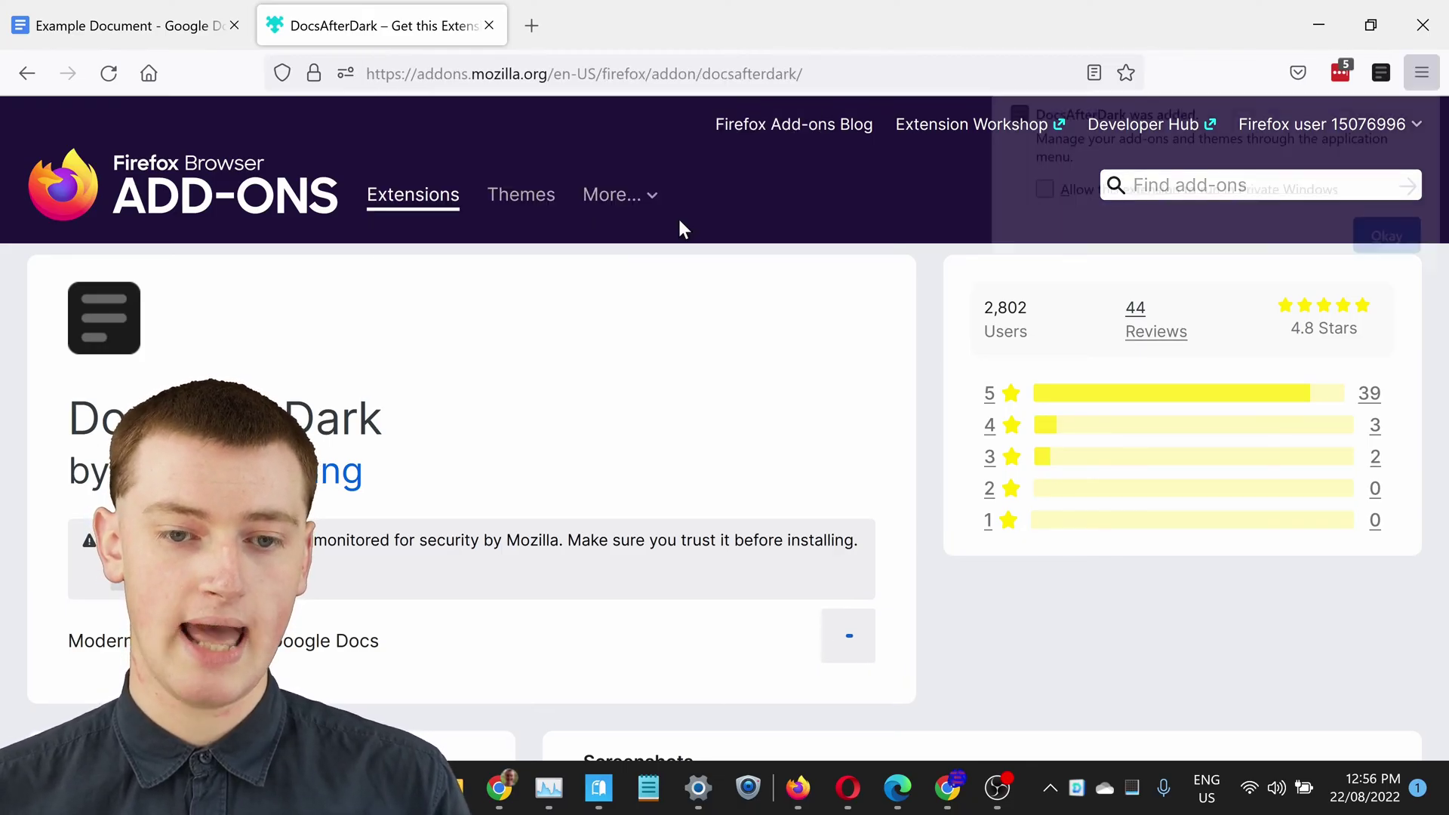
left_click(1392, 246)
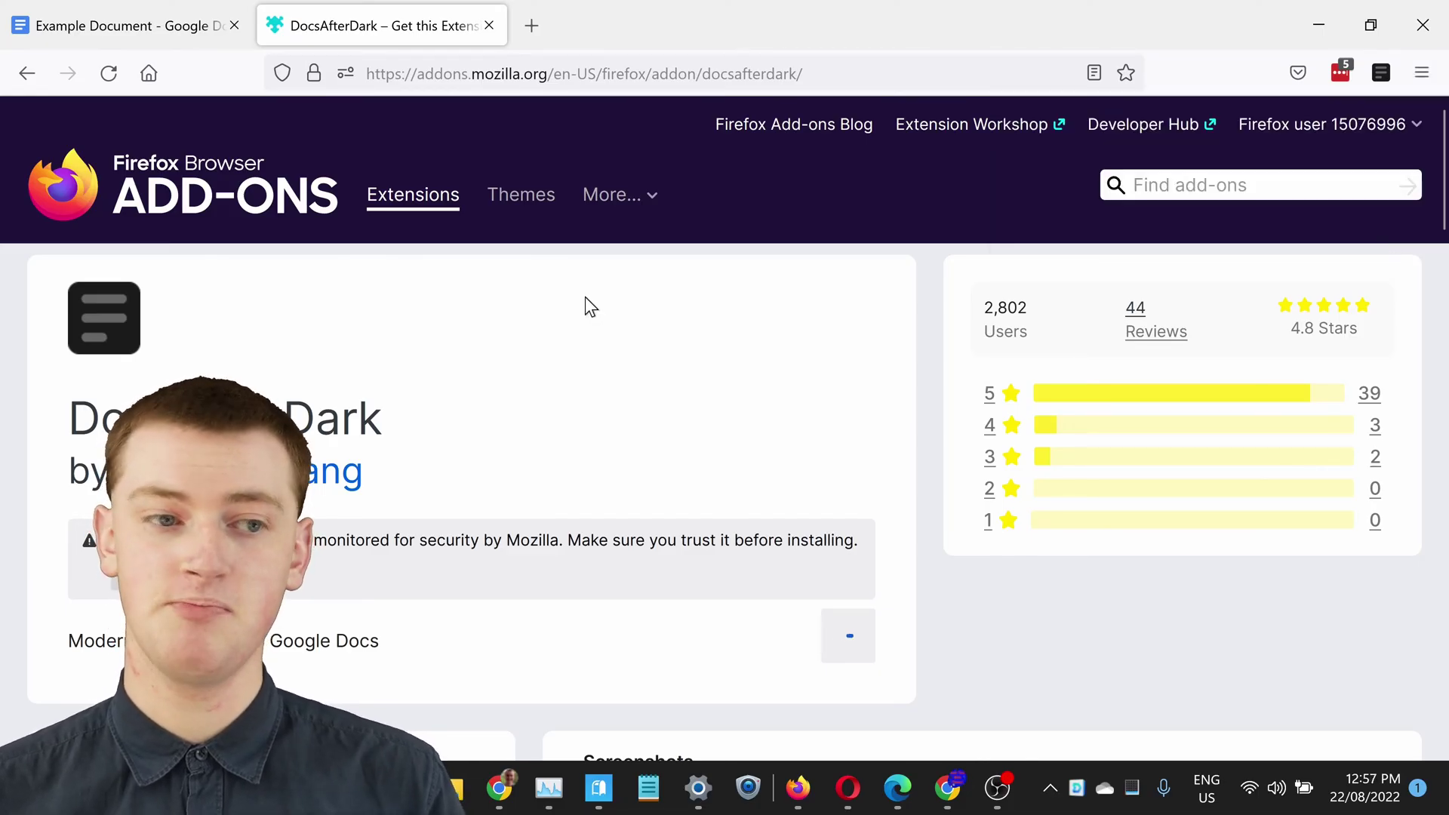
left_click(144, 30)
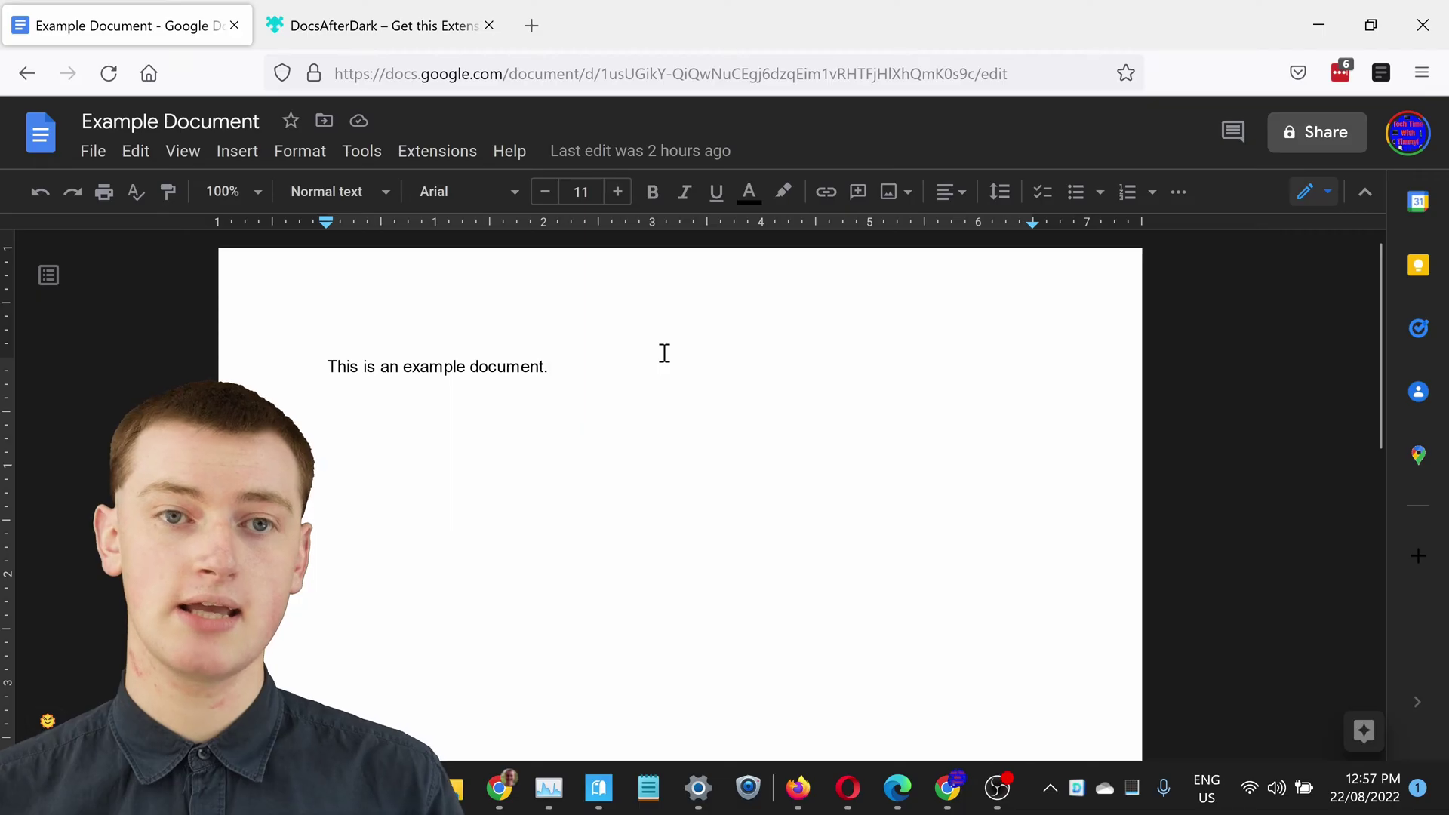
Step: Check the dark styling of the Edit and File menus, then show DocsAfterDark's options in Firefox
left_click(132, 149)
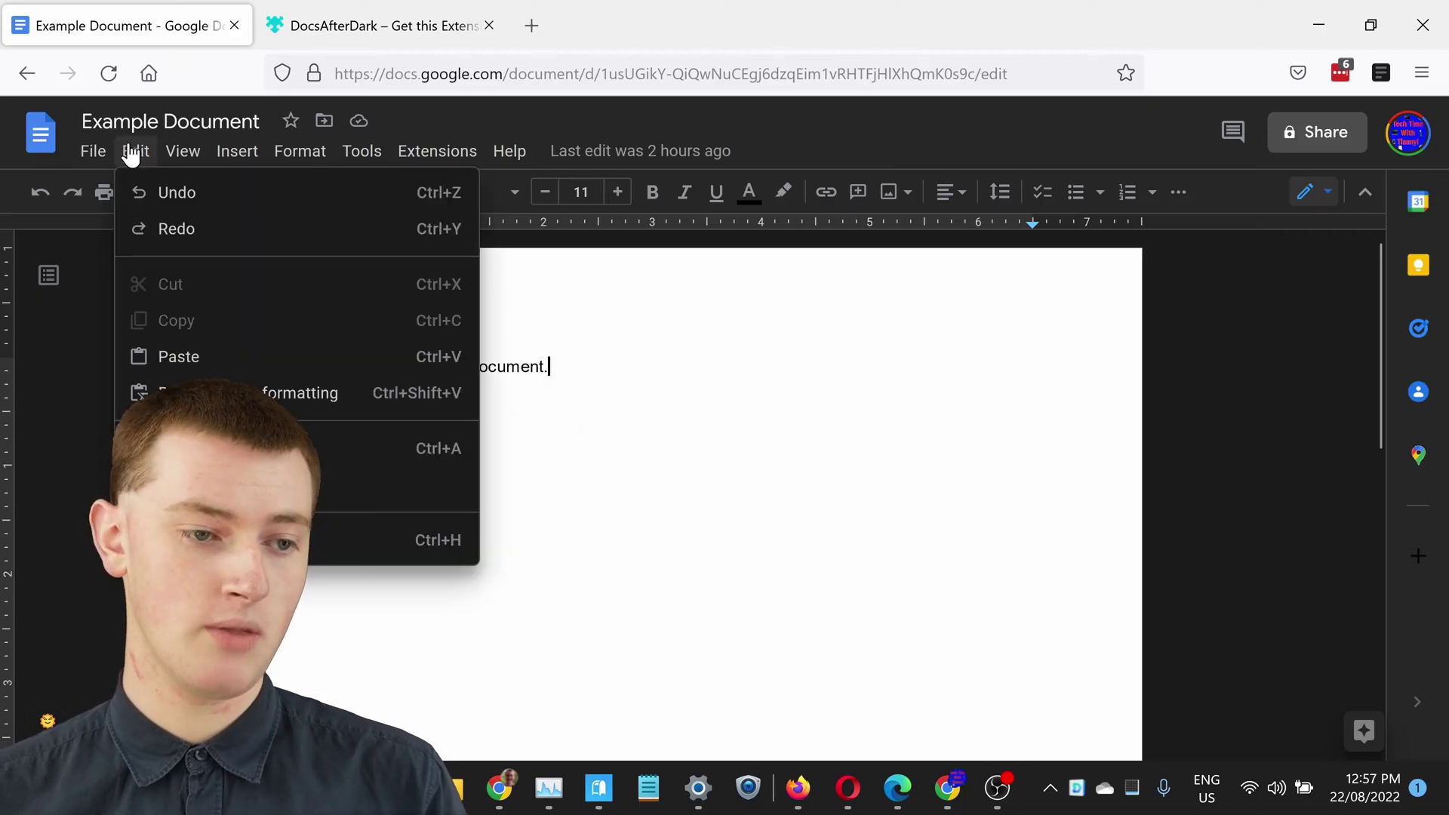
mouse_move(89, 149)
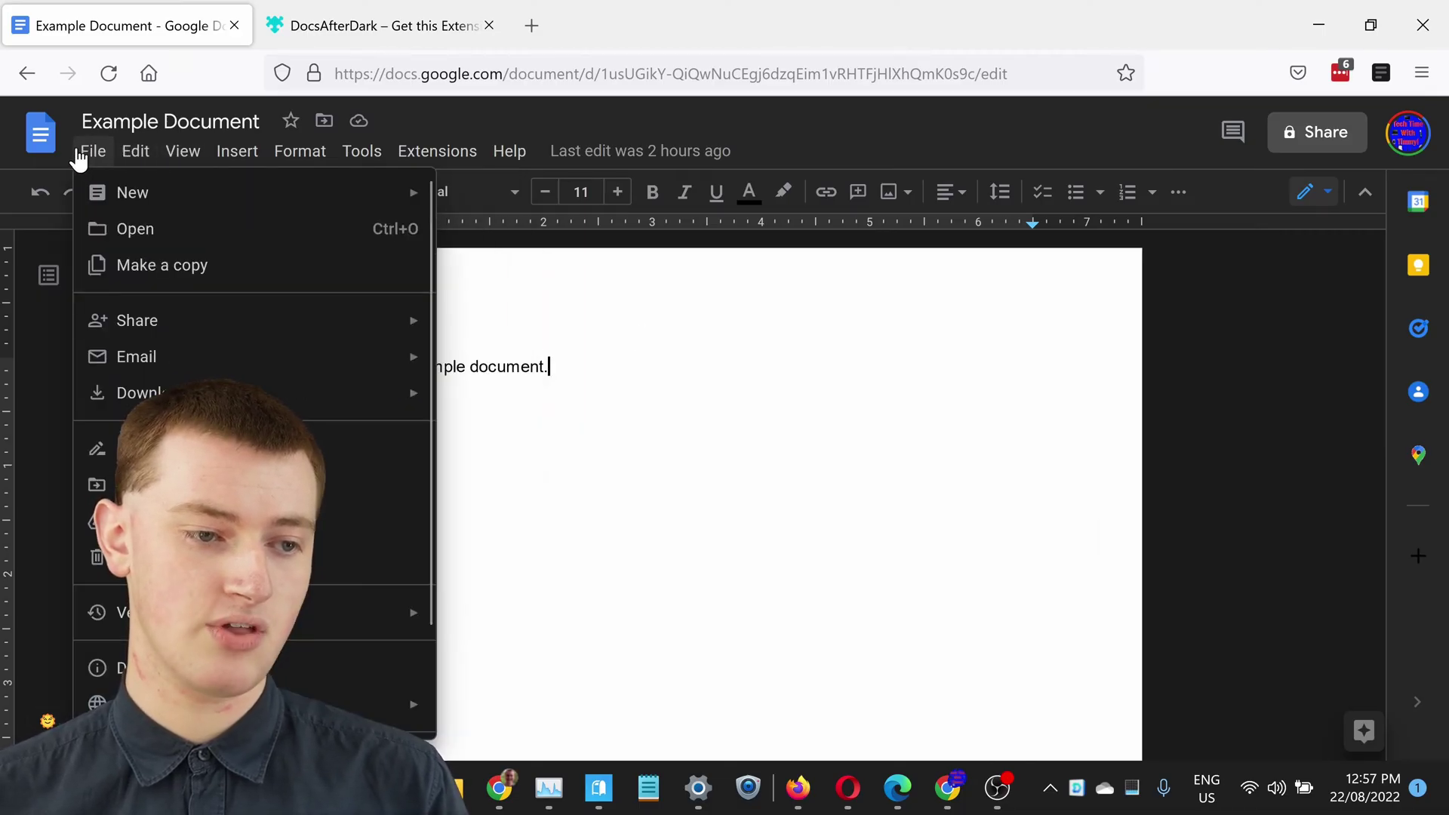
mouse_move(362, 151)
left_click(959, 127)
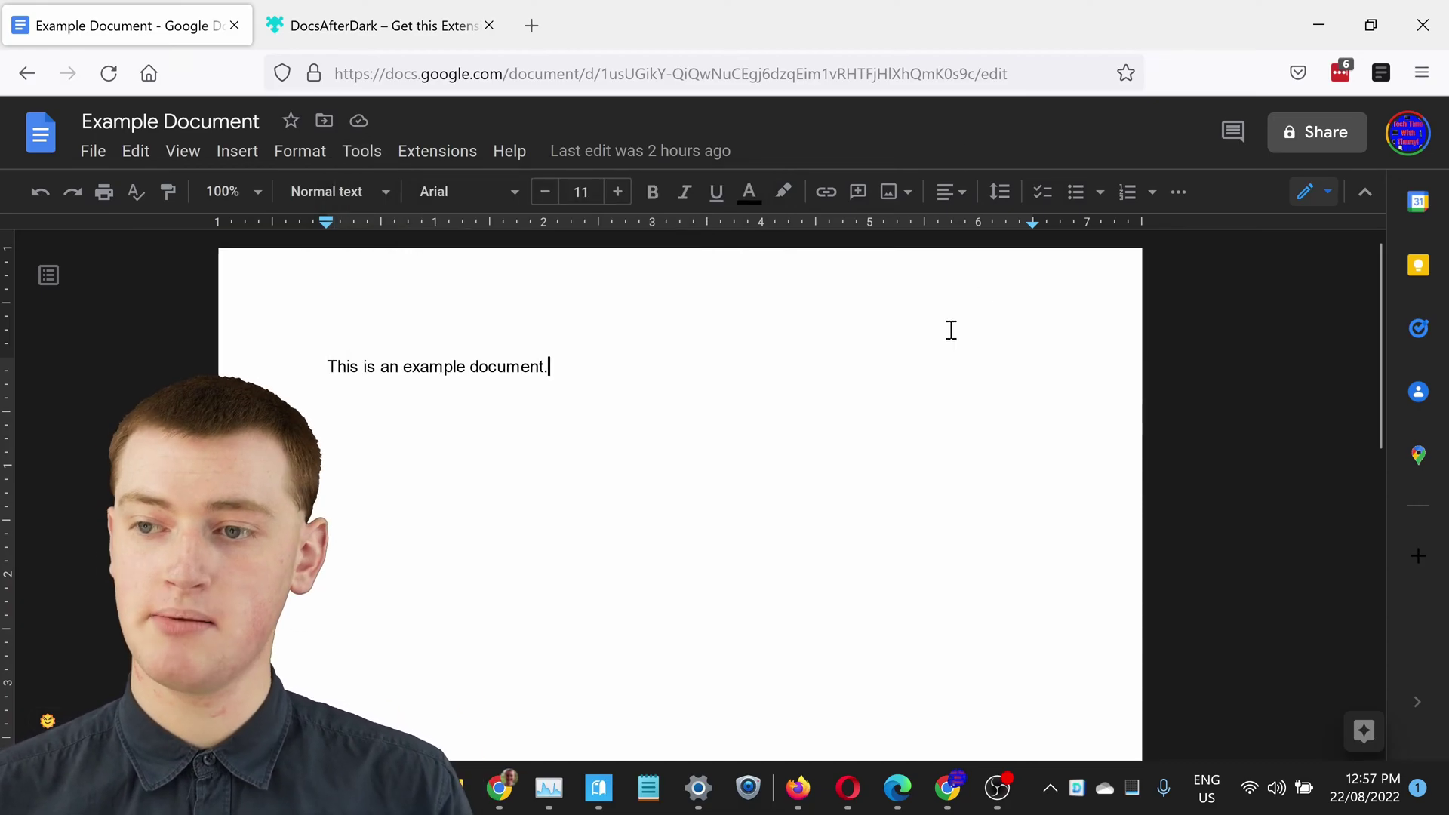
left_click(1372, 81)
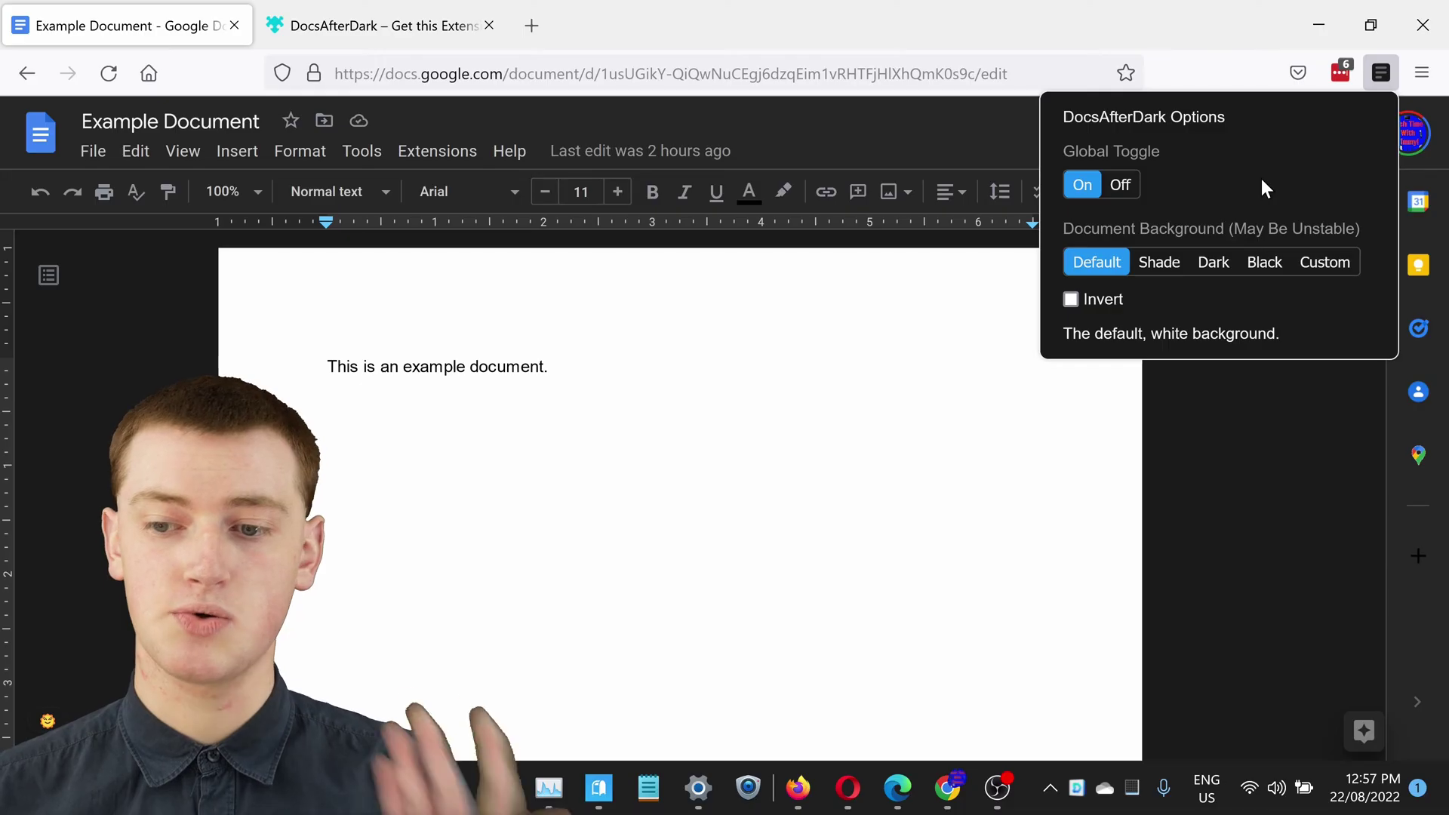
Step: Toggle DocsAfterDark dark mode off and on twice to compare
left_click(1123, 186)
left_click(1081, 185)
left_click(1129, 187)
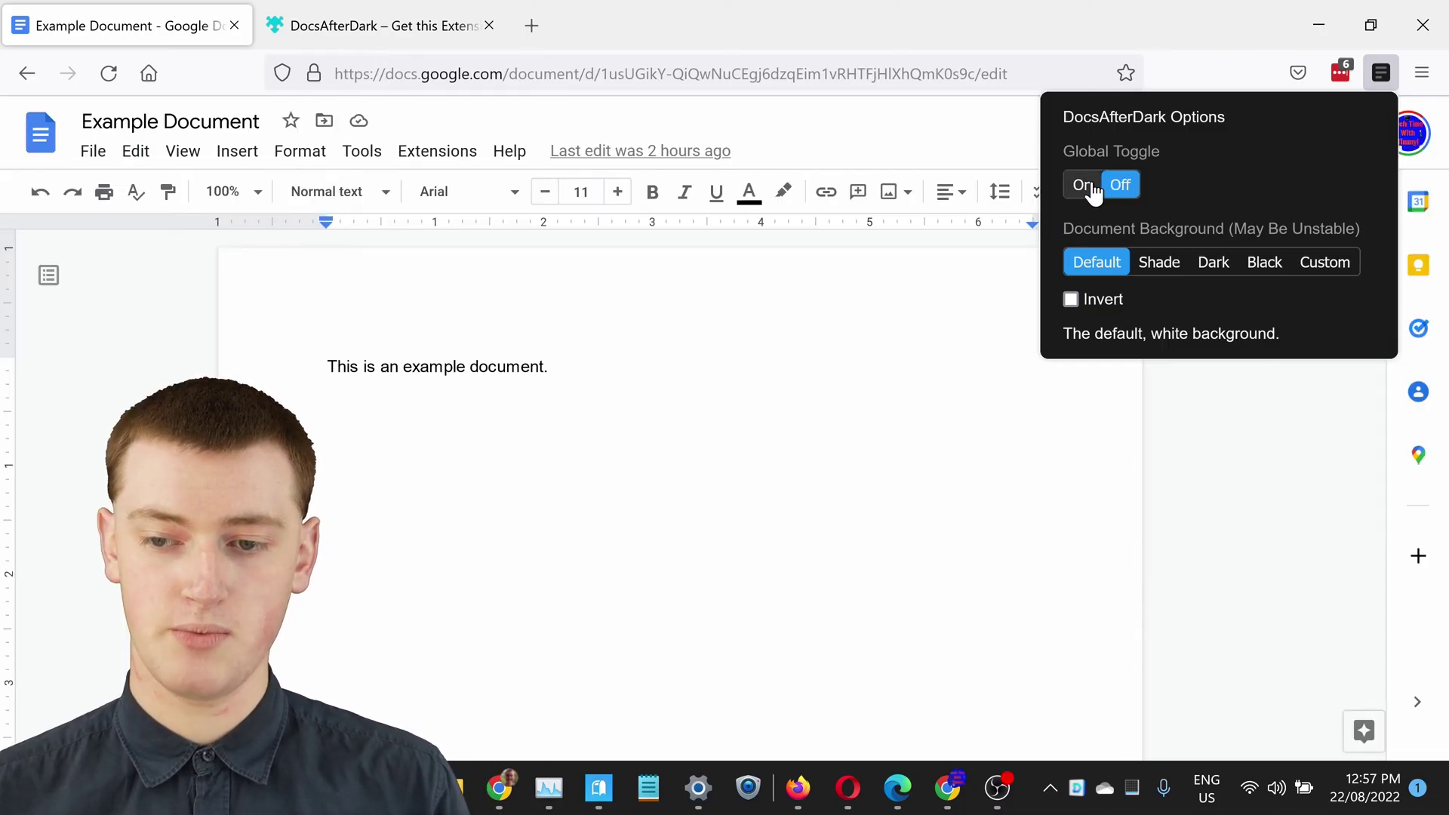
left_click(1083, 186)
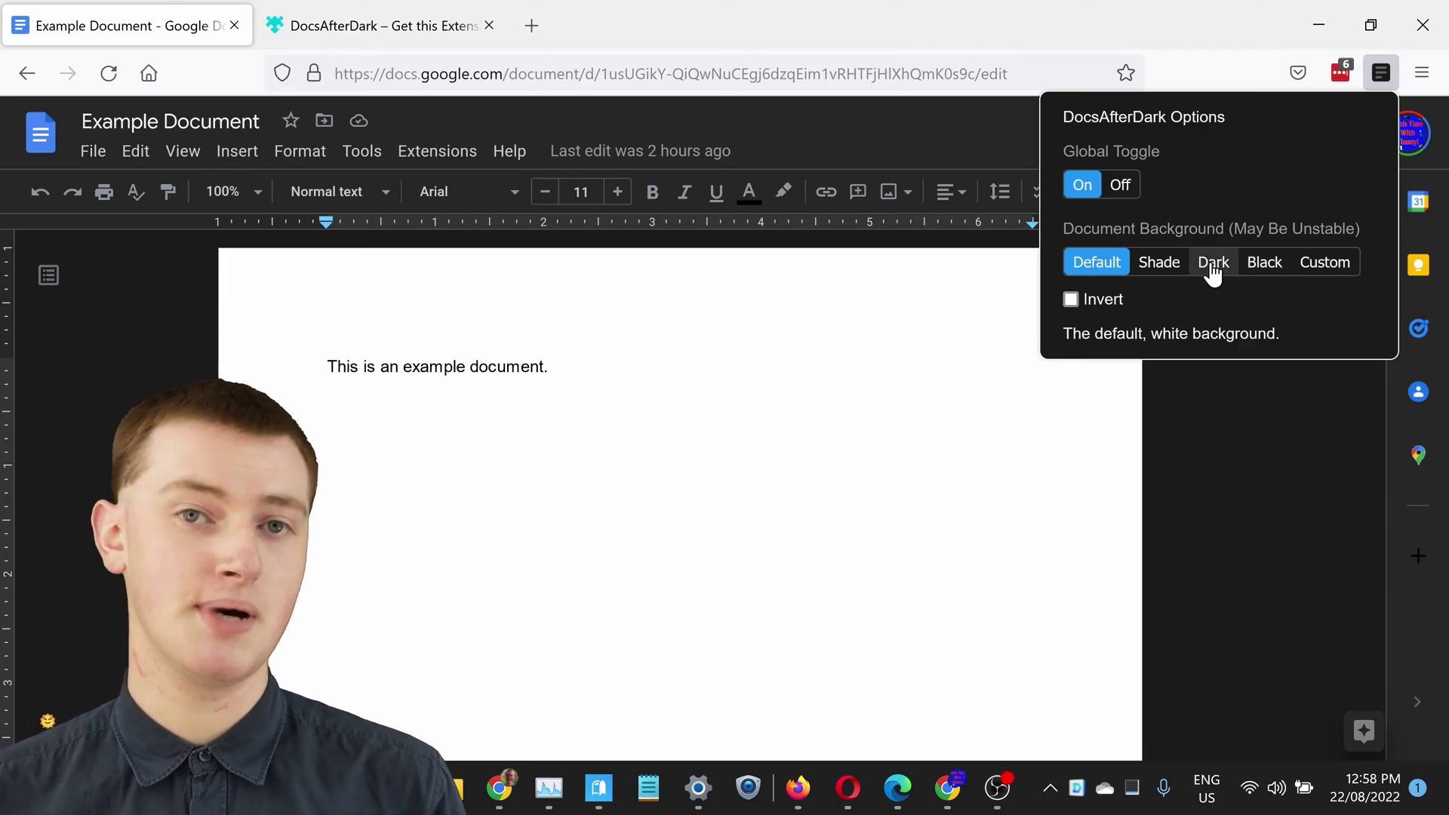
Step: Cycle the page through Shade, Dark and Black, restore Default, then invert and un-invert it
left_click(1168, 273)
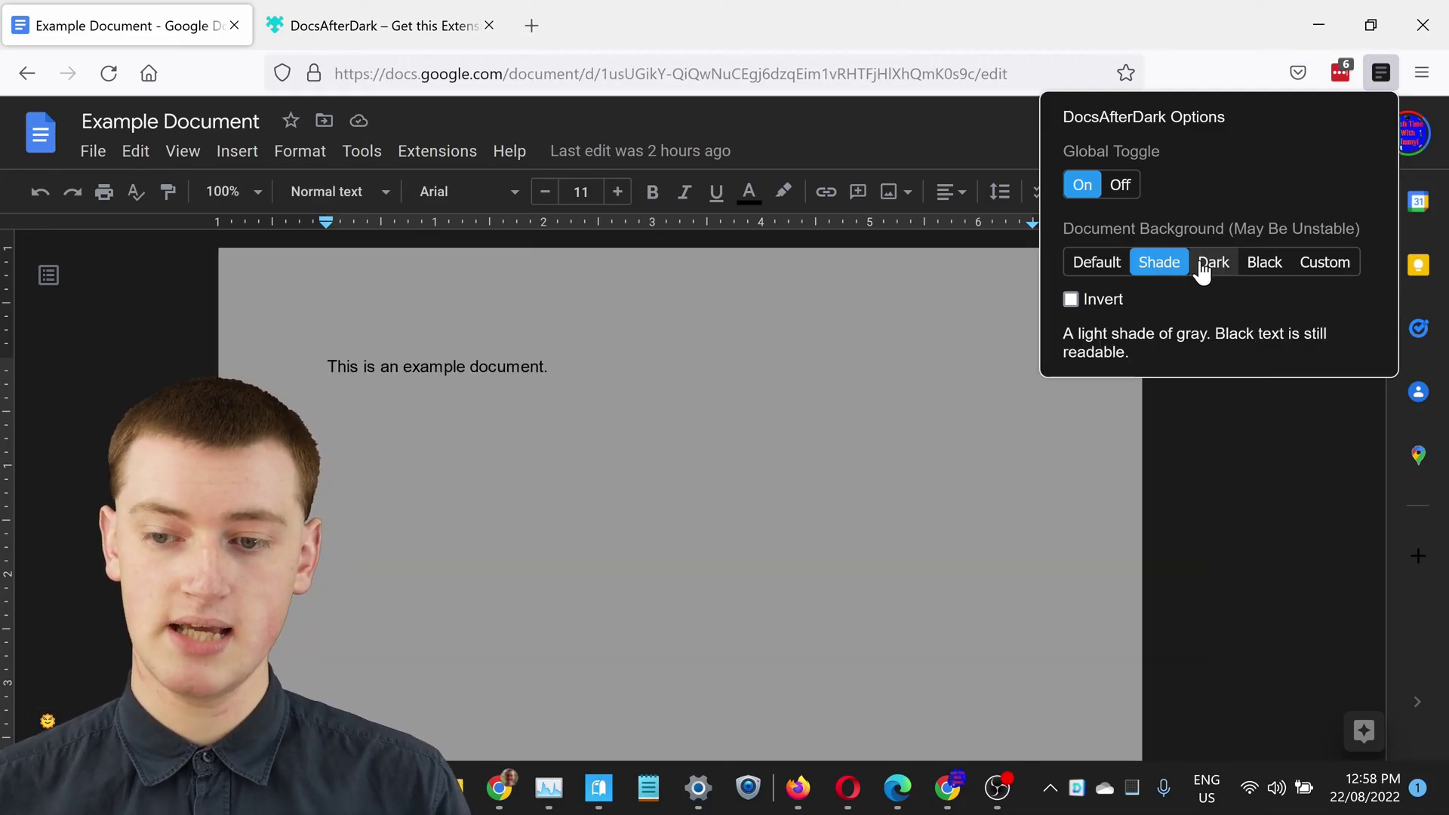
left_click(1100, 270)
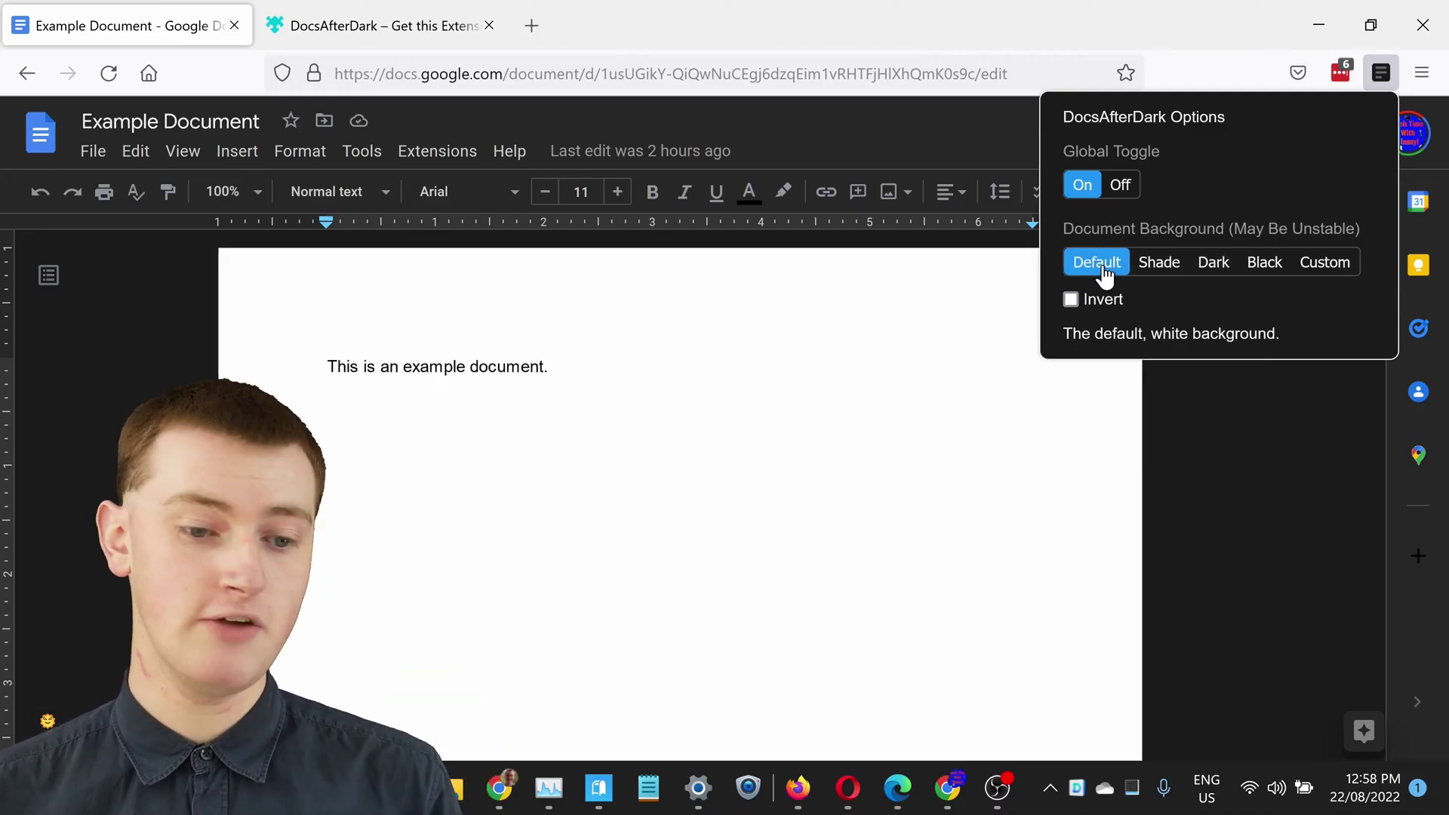
left_click(1161, 270)
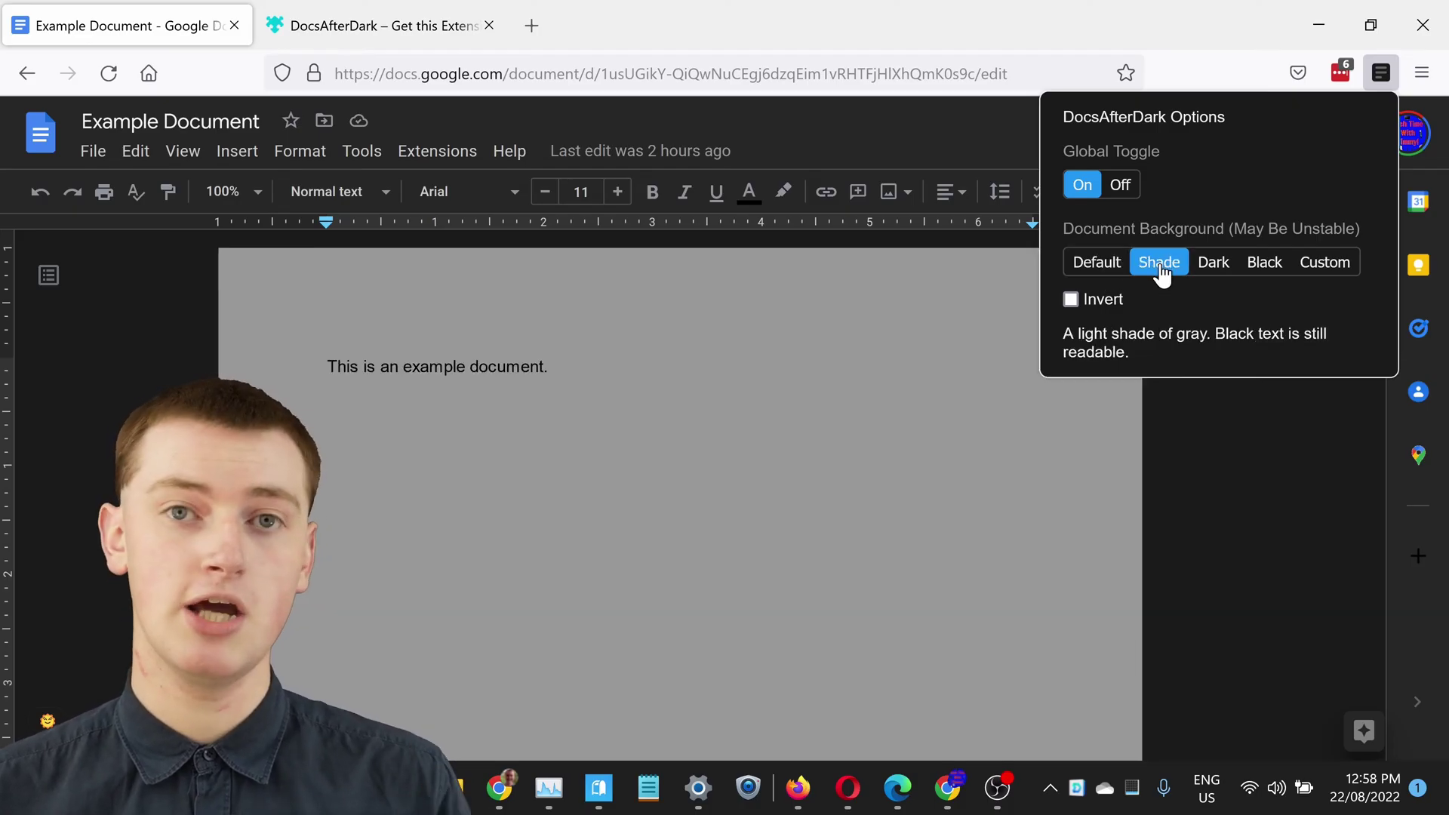
left_click(1211, 267)
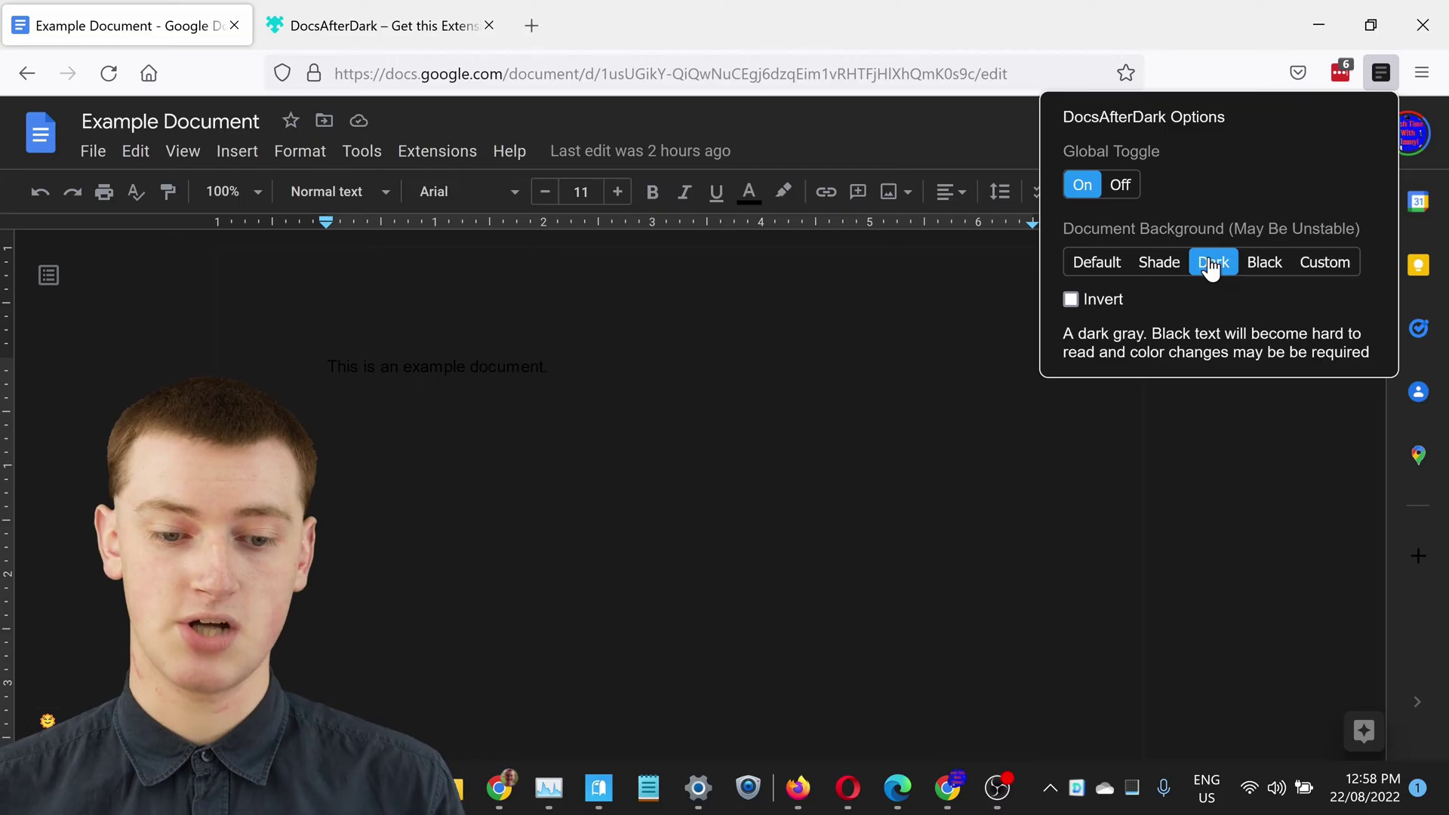
left_click(1273, 264)
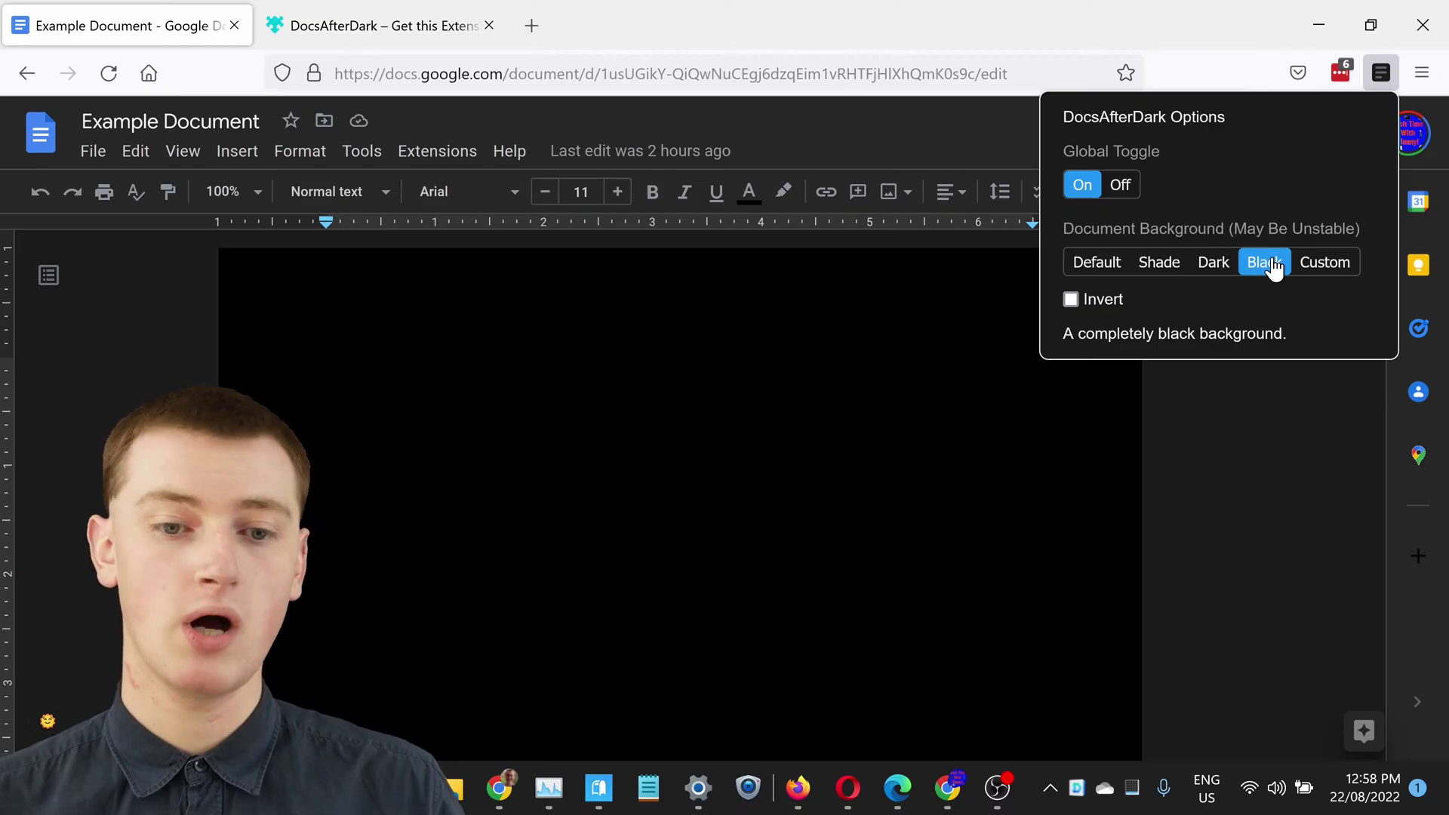
left_click(1160, 264)
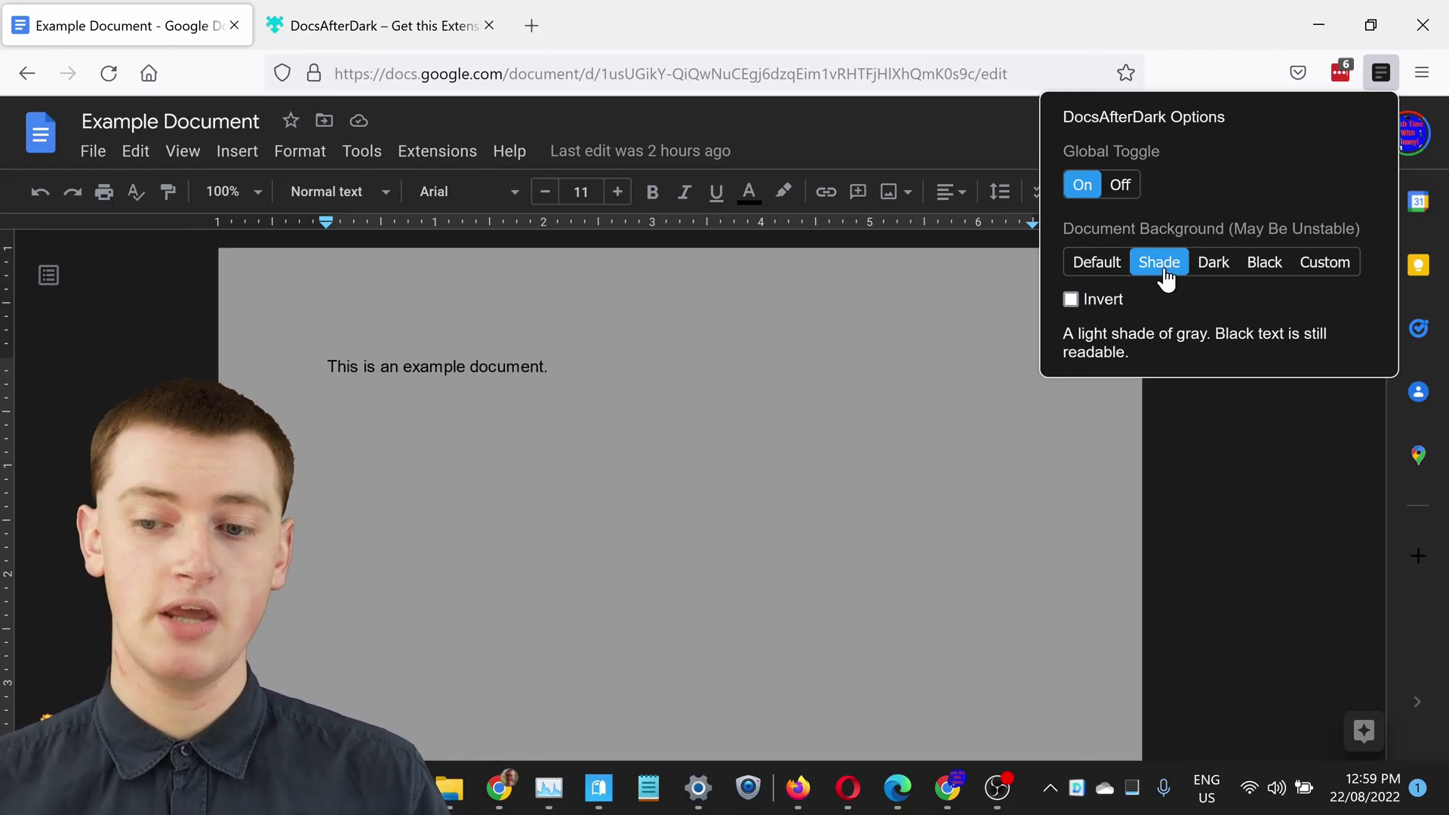
left_click(1109, 266)
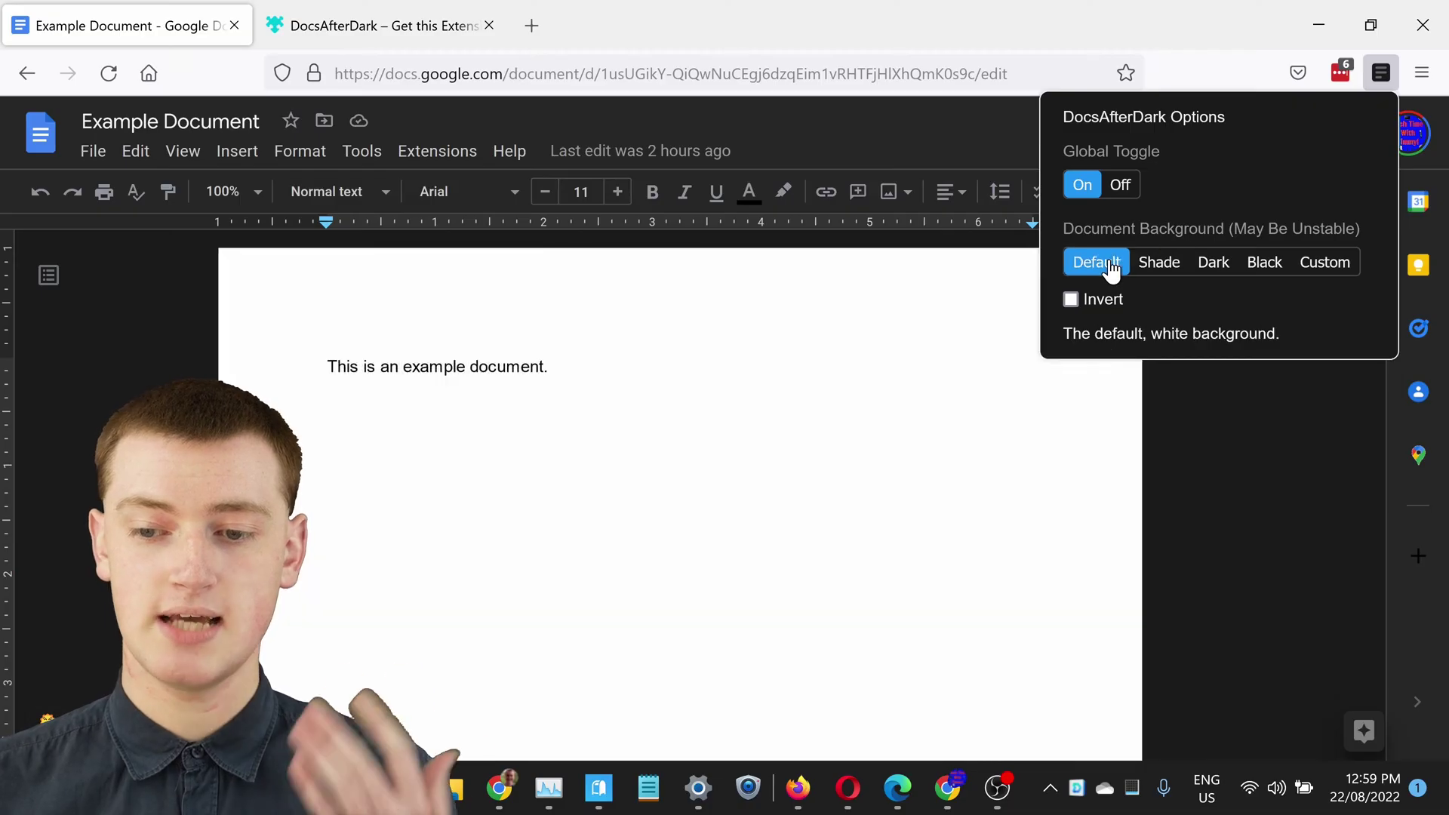
left_click(1071, 300)
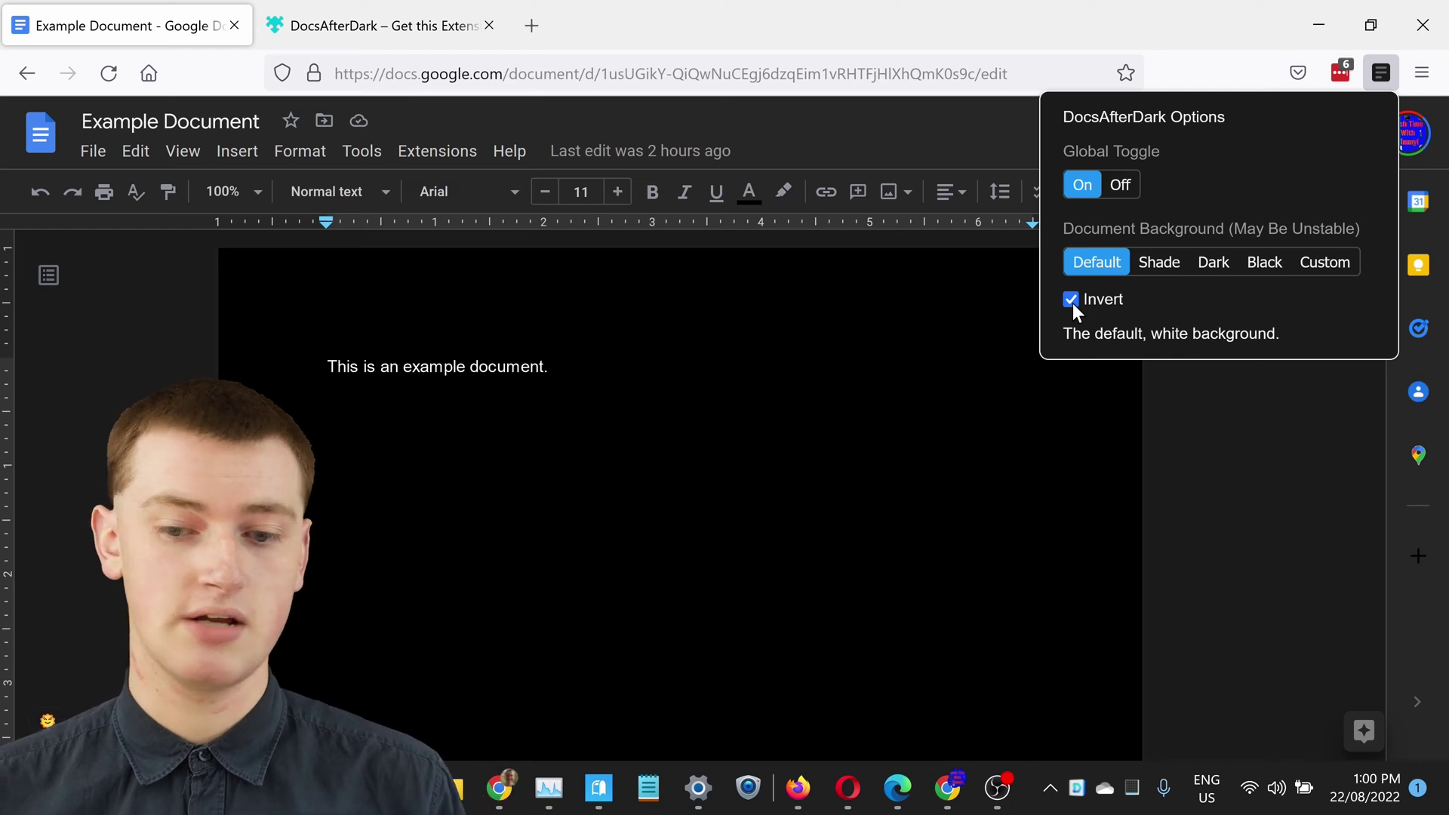
left_click(1070, 300)
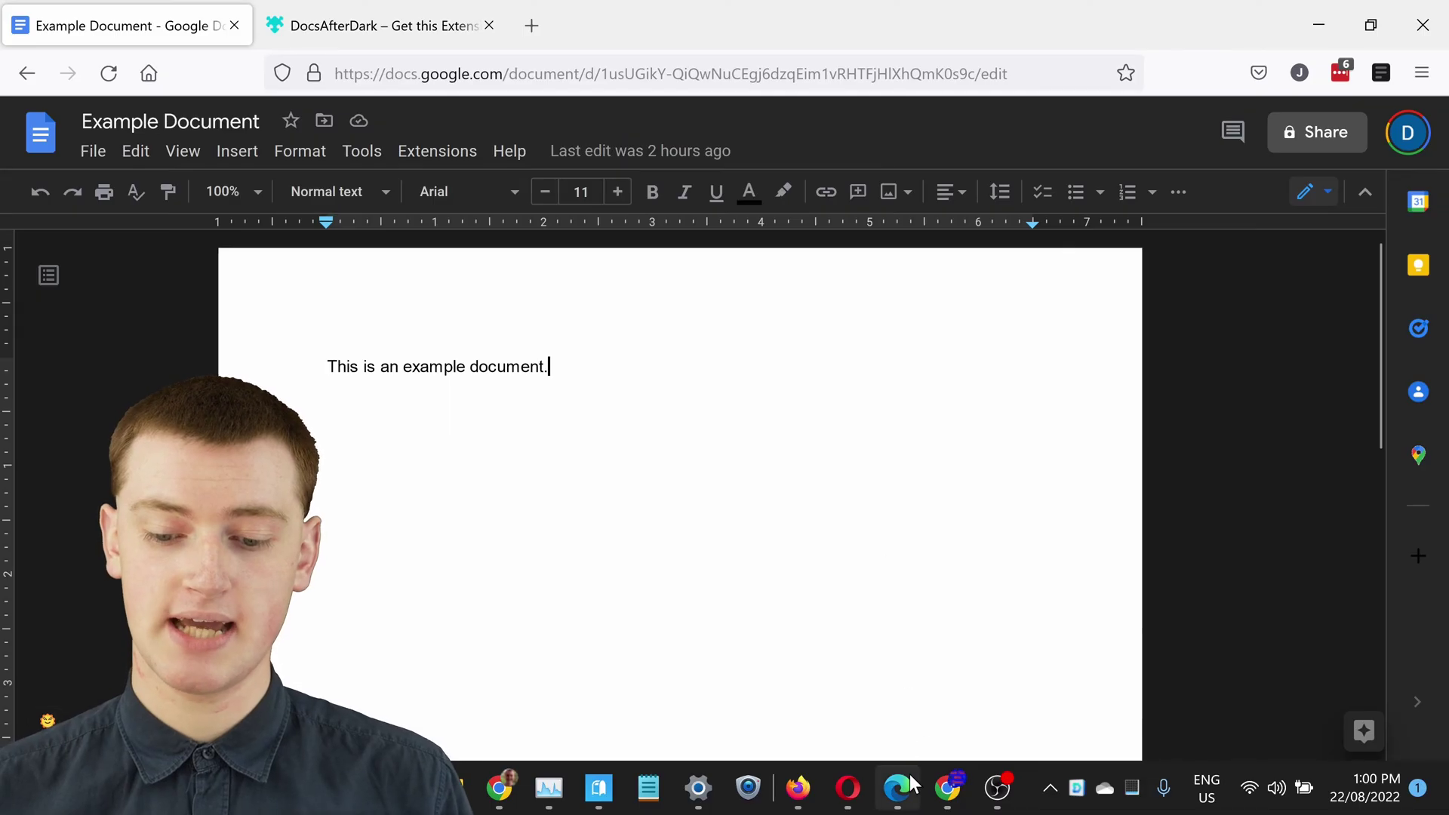
Step: Move to Microsoft Edge, which shows DocsAfterDark's Edge Add-ons listing
left_click(908, 777)
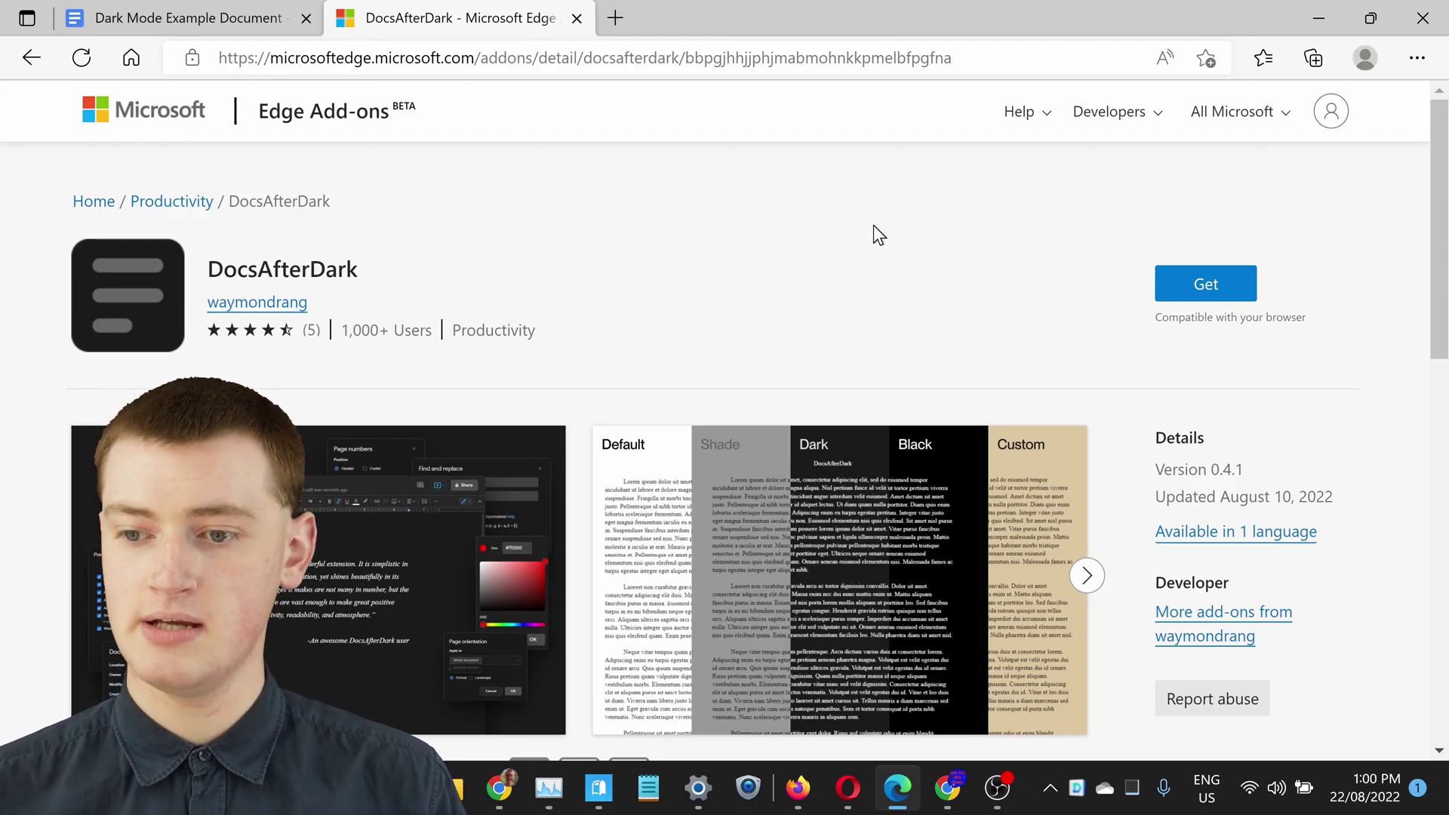
Step: Install DocsAfterDark from Microsoft Edge Add-ons and dismiss the extension-added notice
left_click(1194, 286)
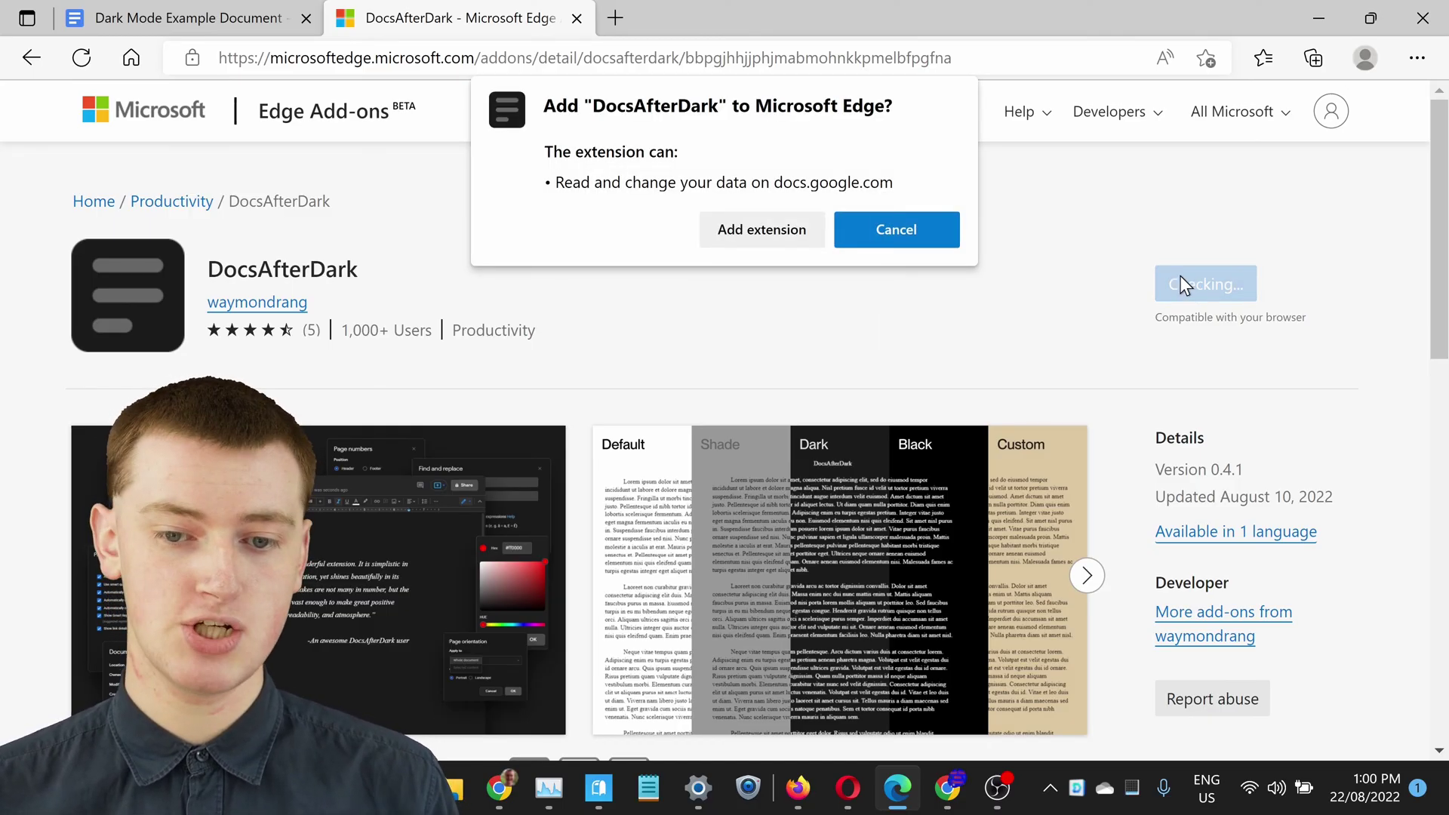
left_click(747, 234)
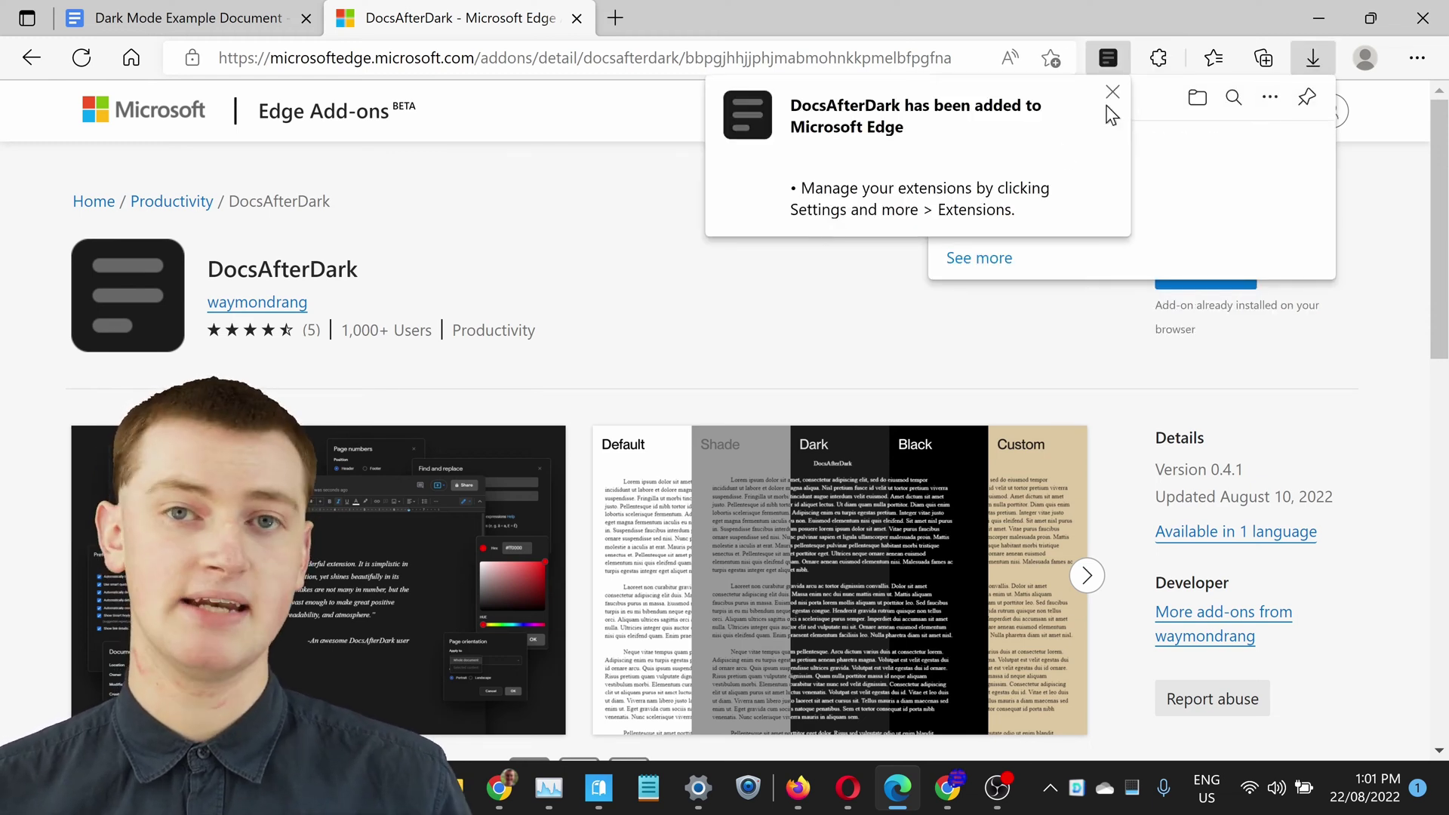
left_click(1112, 92)
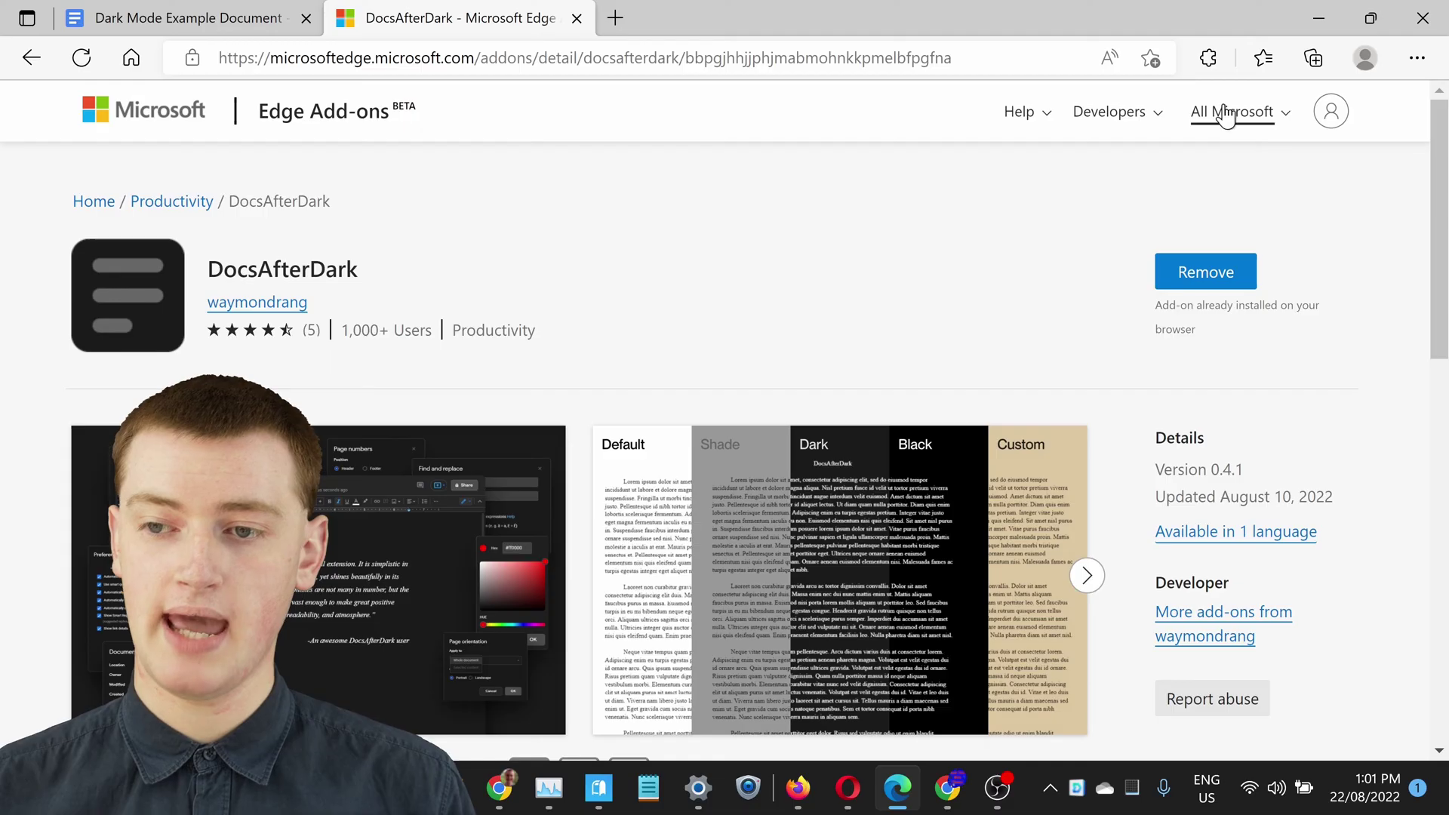
Step: Pin DocsAfterDark to the Edge toolbar and return to the Dark Mode Example Document tab
left_click(1209, 58)
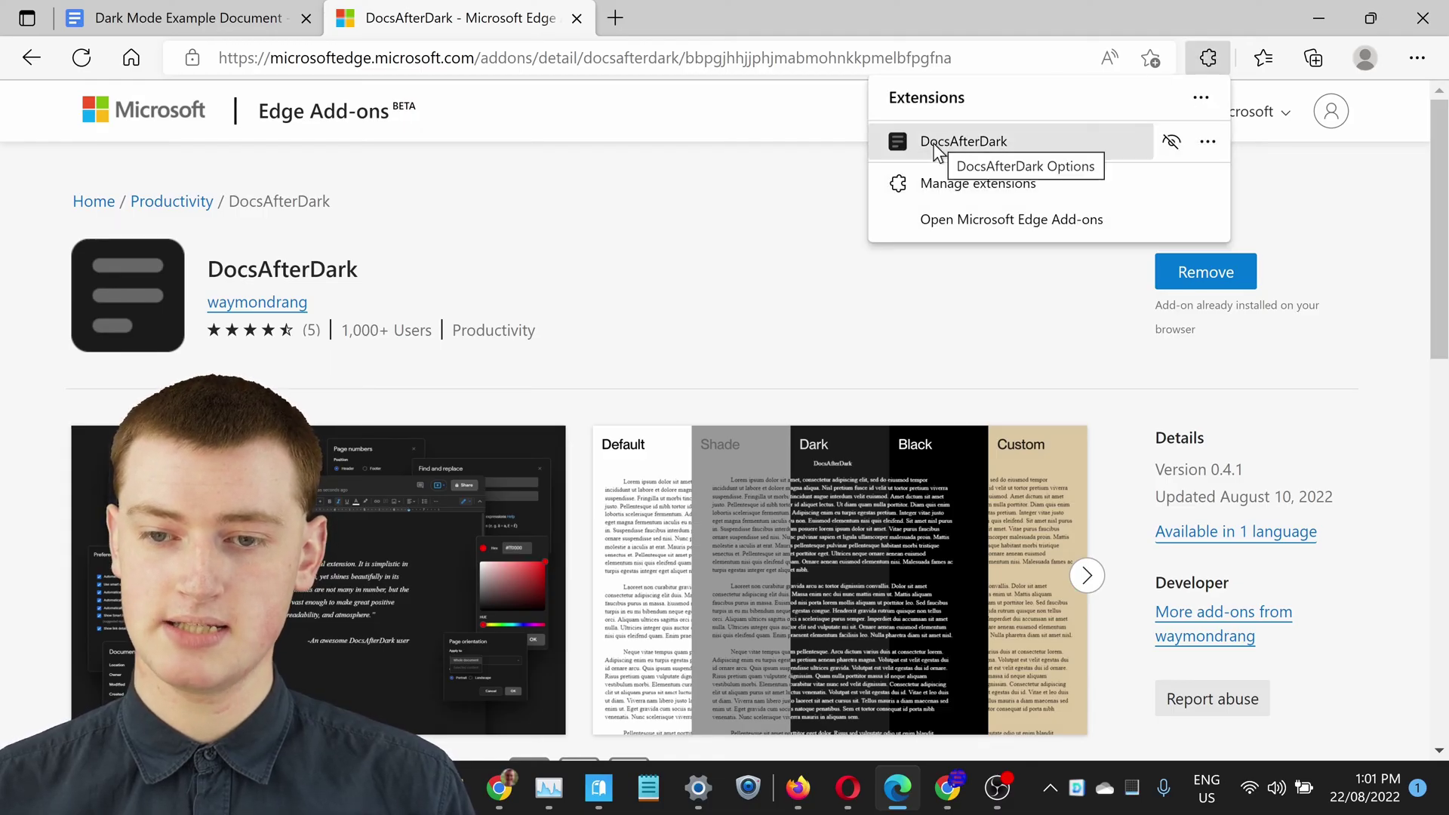
left_click(1385, 239)
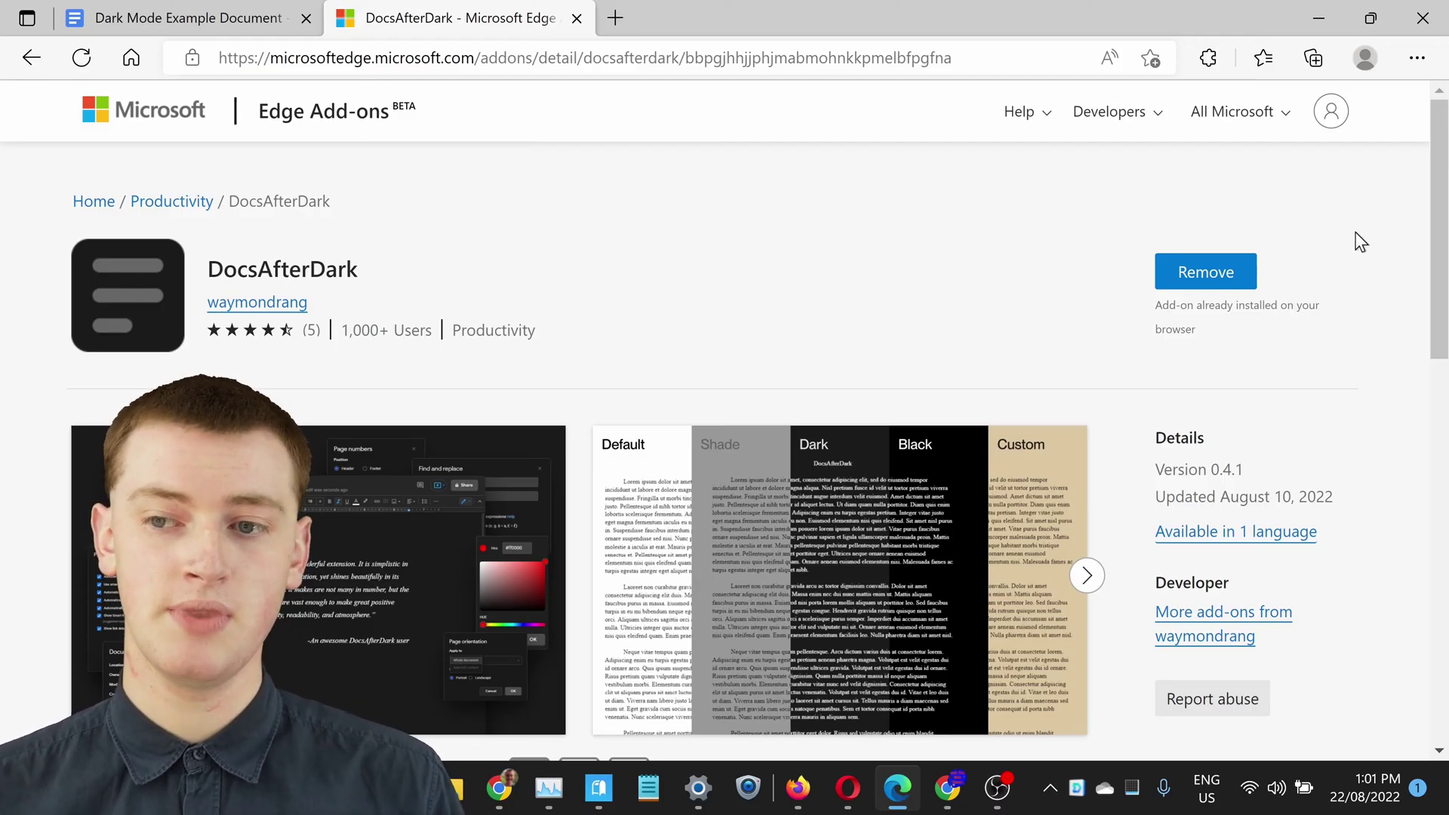
left_click(1211, 58)
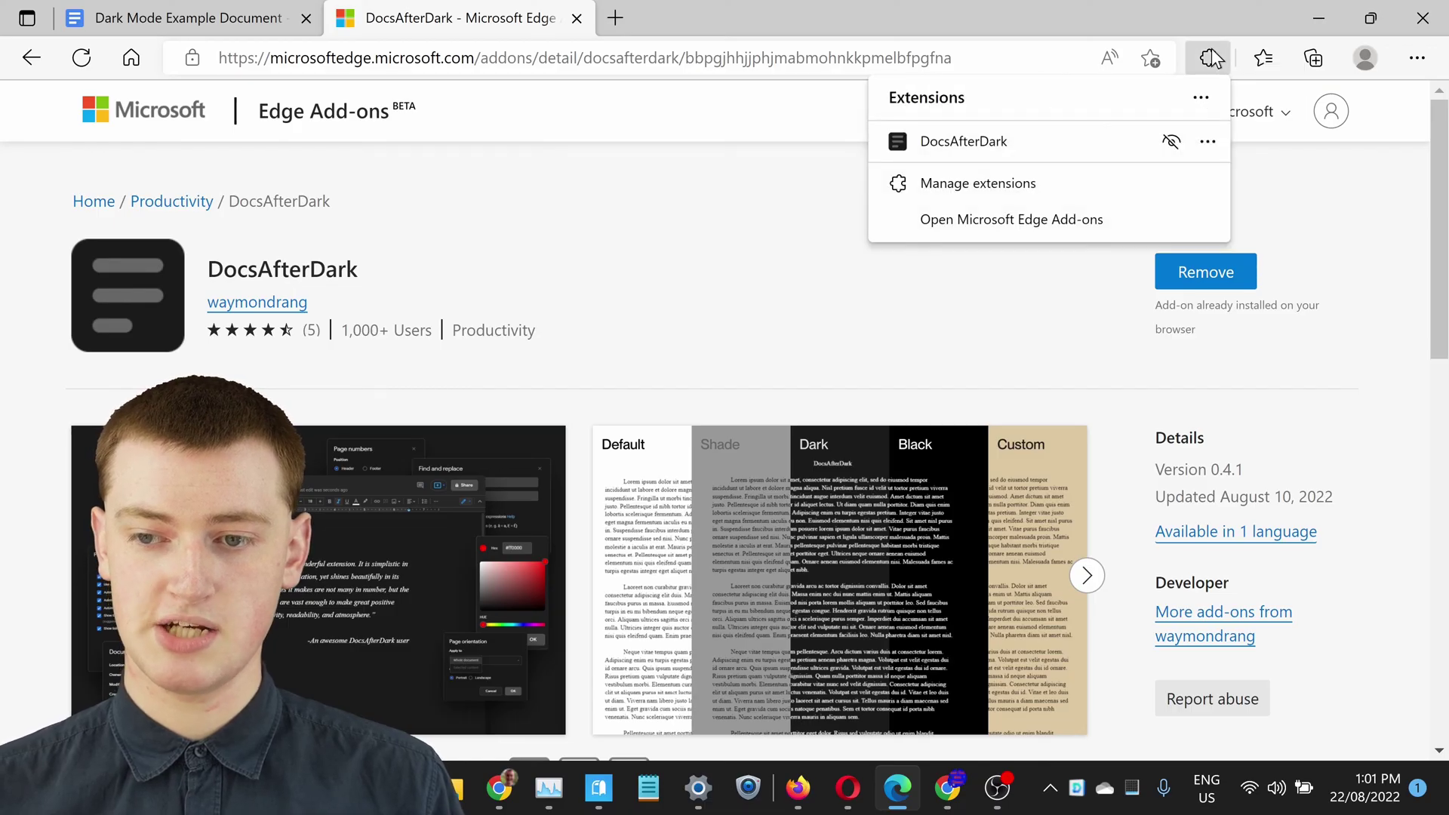
left_click(1171, 144)
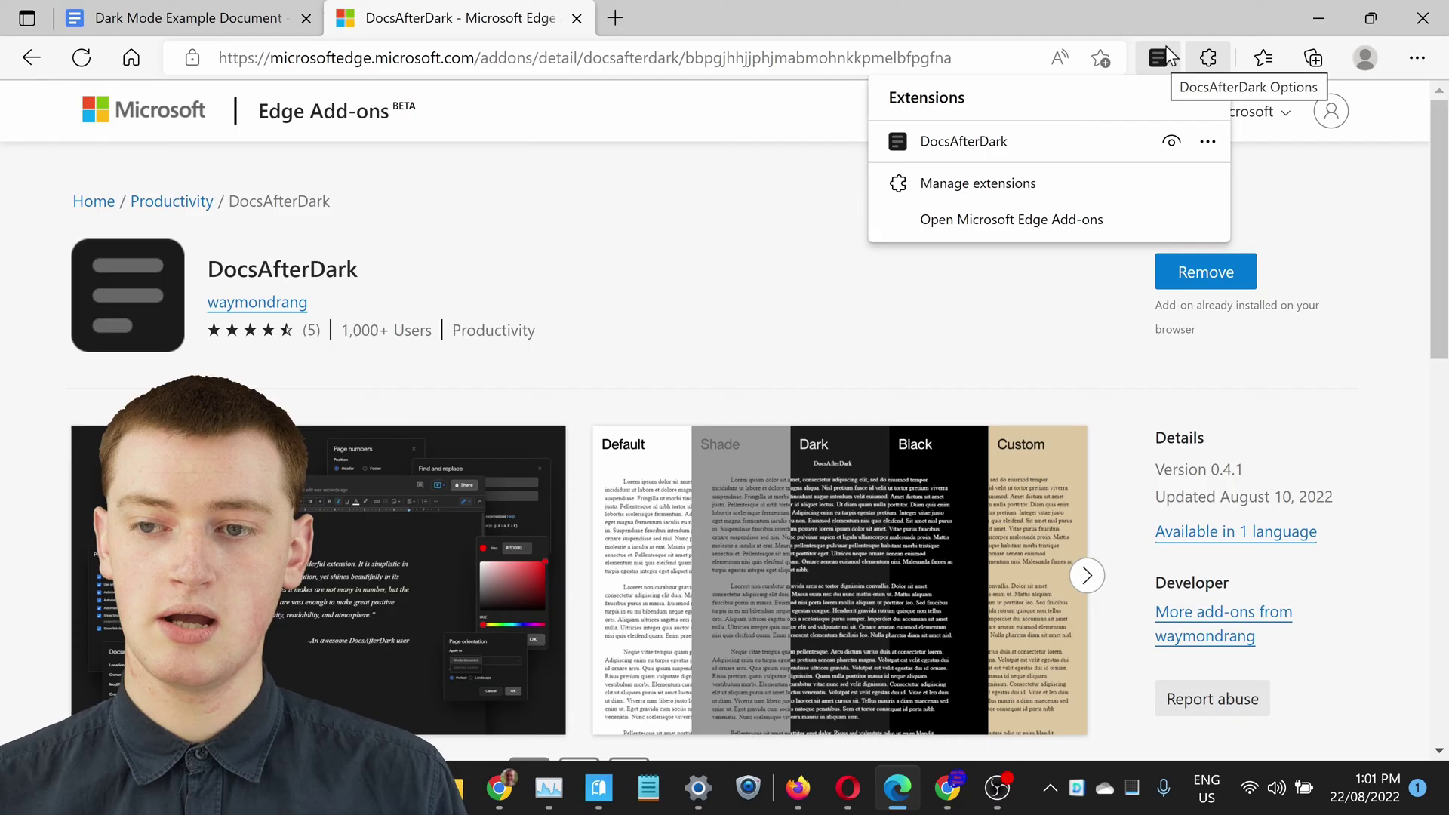
left_click(790, 129)
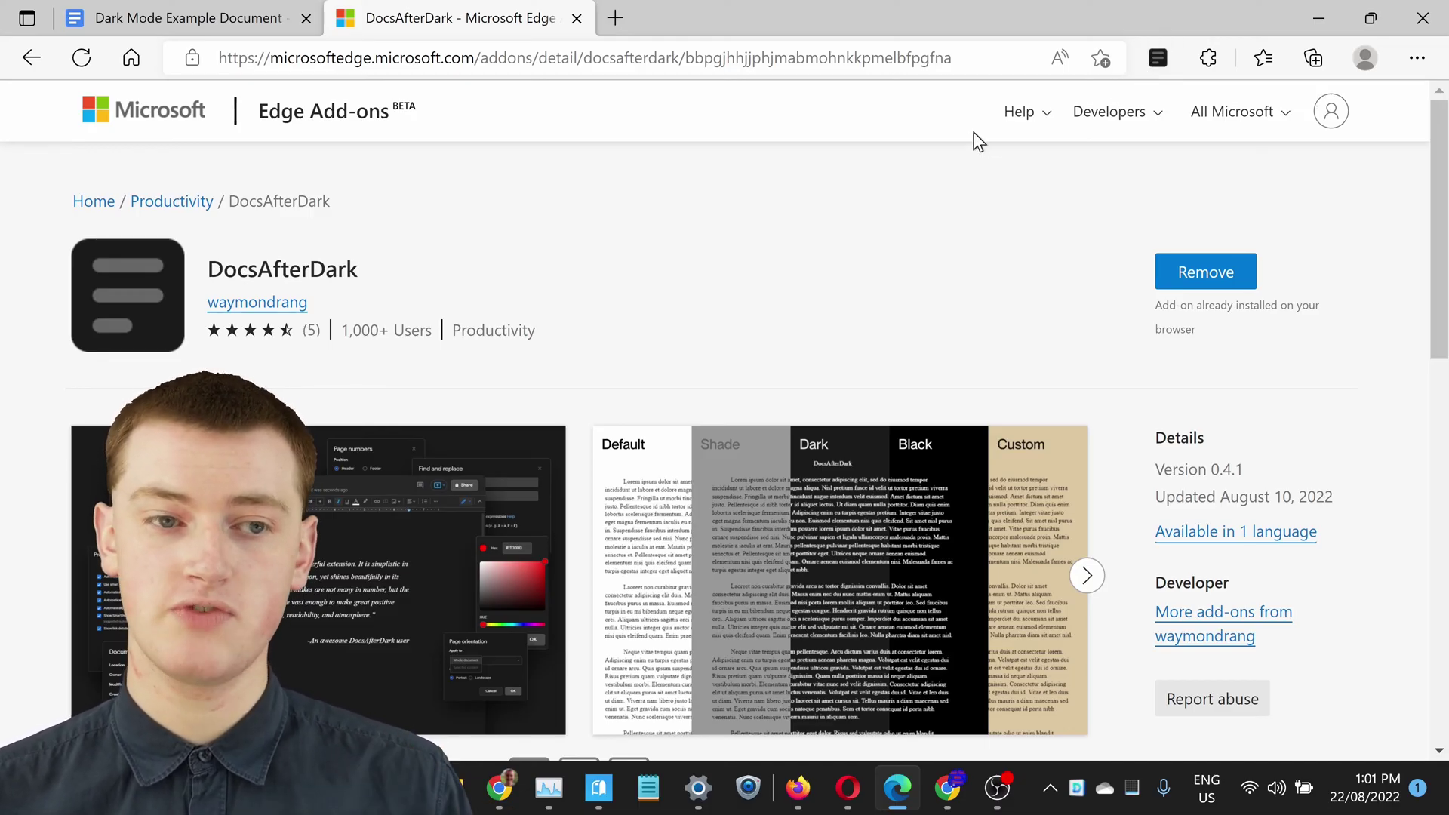
left_click(219, 14)
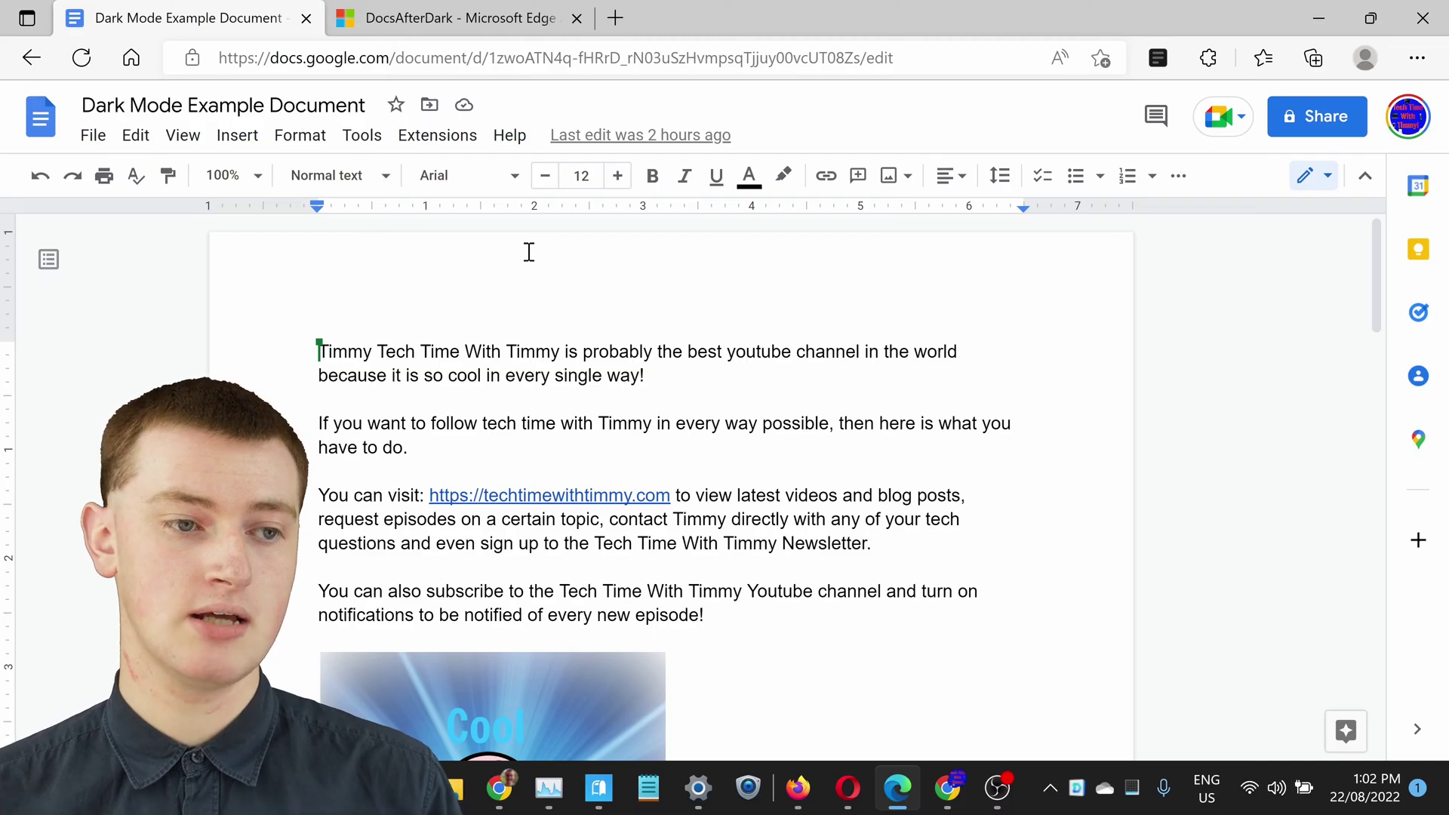
Step: Reload the document in Edge so dark mode applies, check the dark File menu, and open DocsAfterDark's options
left_click(84, 60)
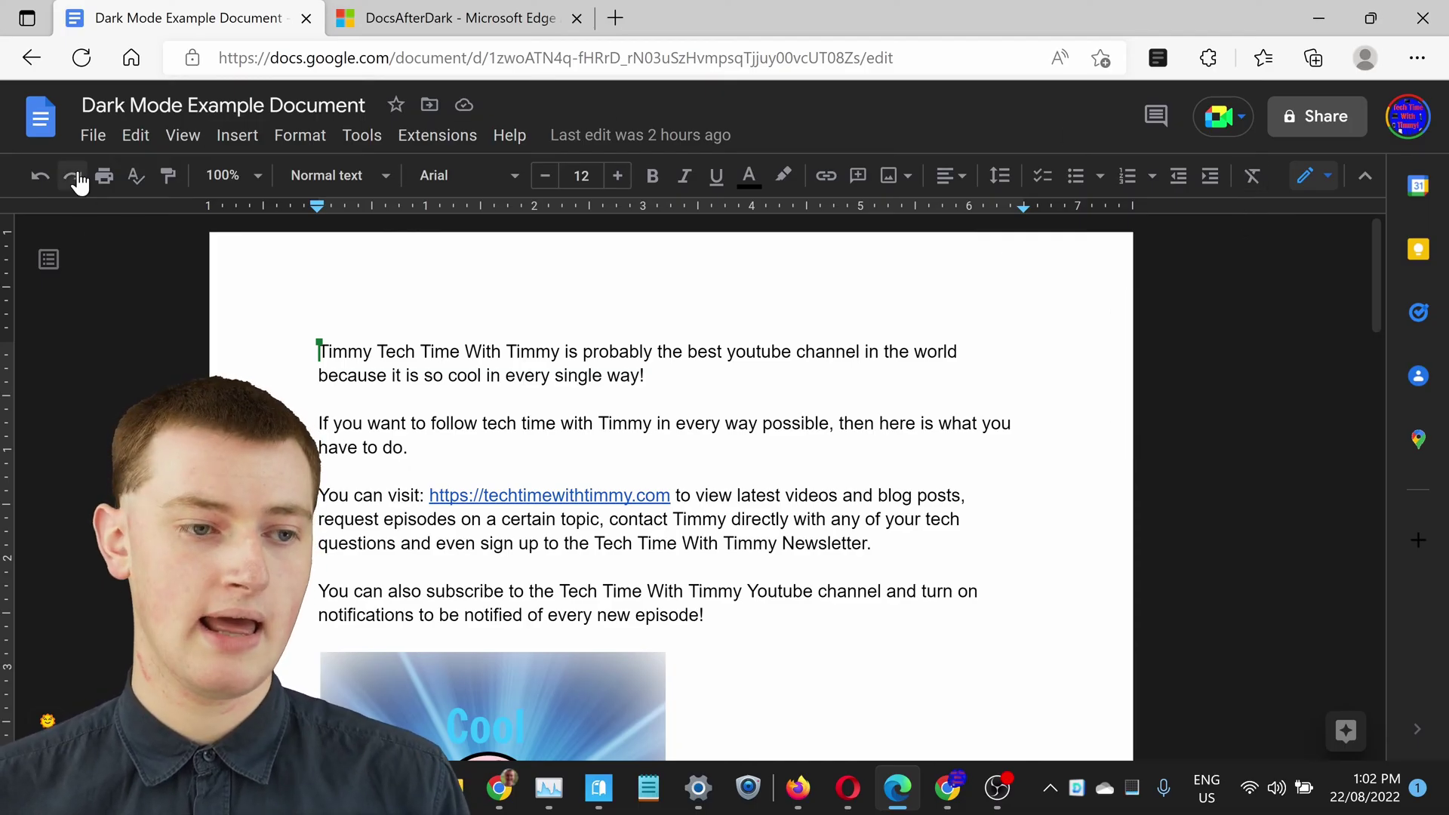
left_click(90, 136)
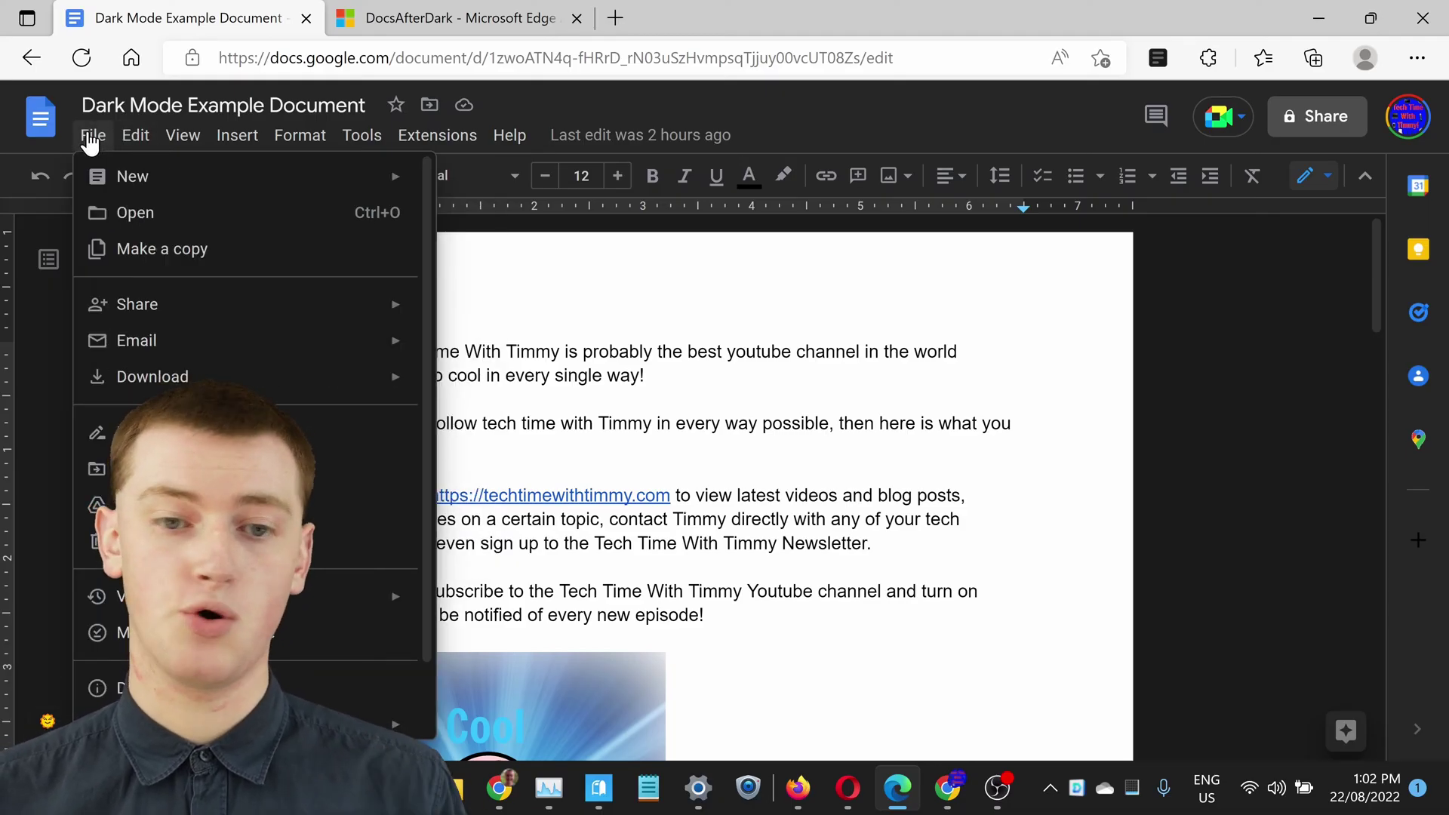
left_click(883, 122)
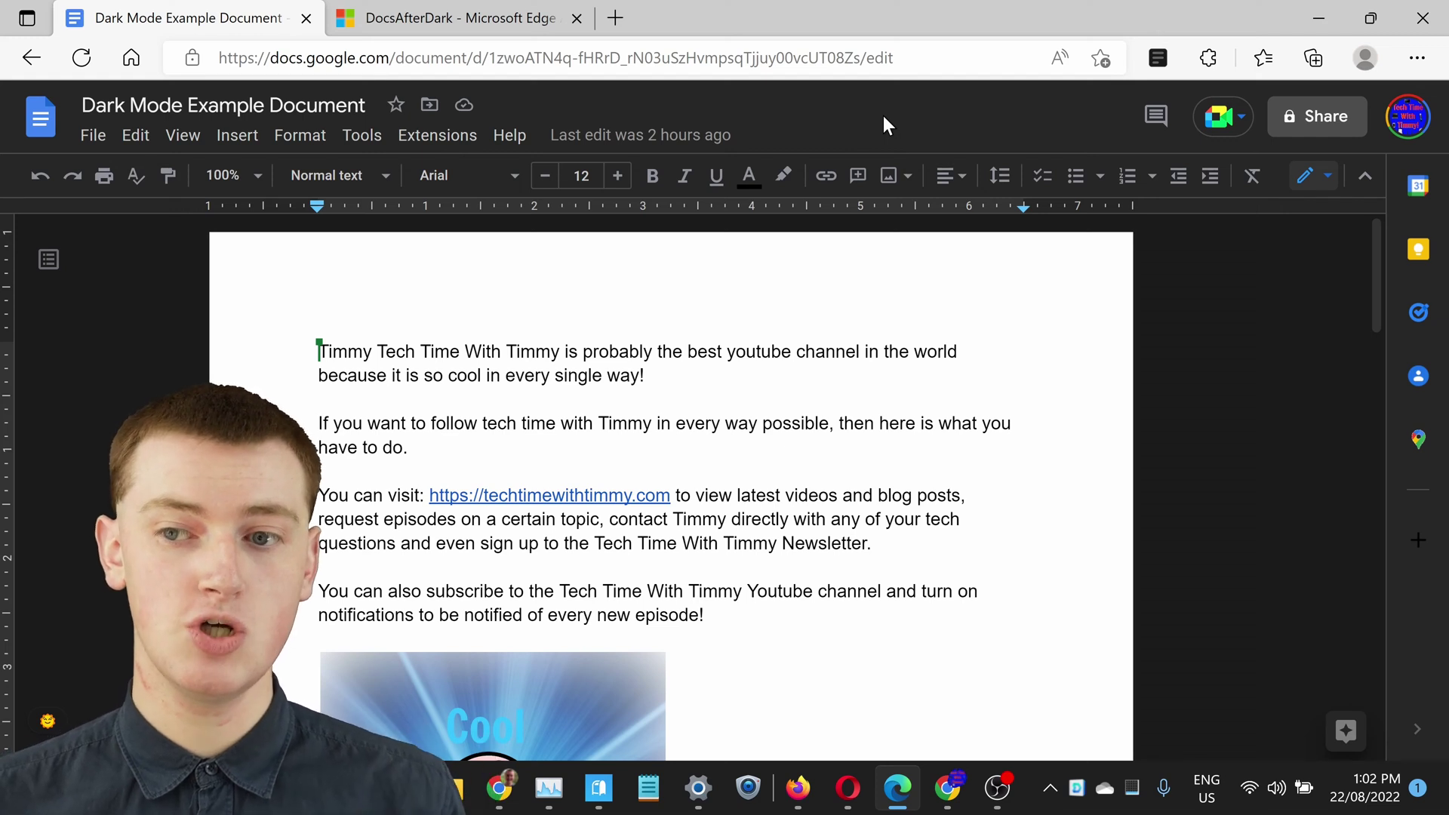
left_click(1158, 57)
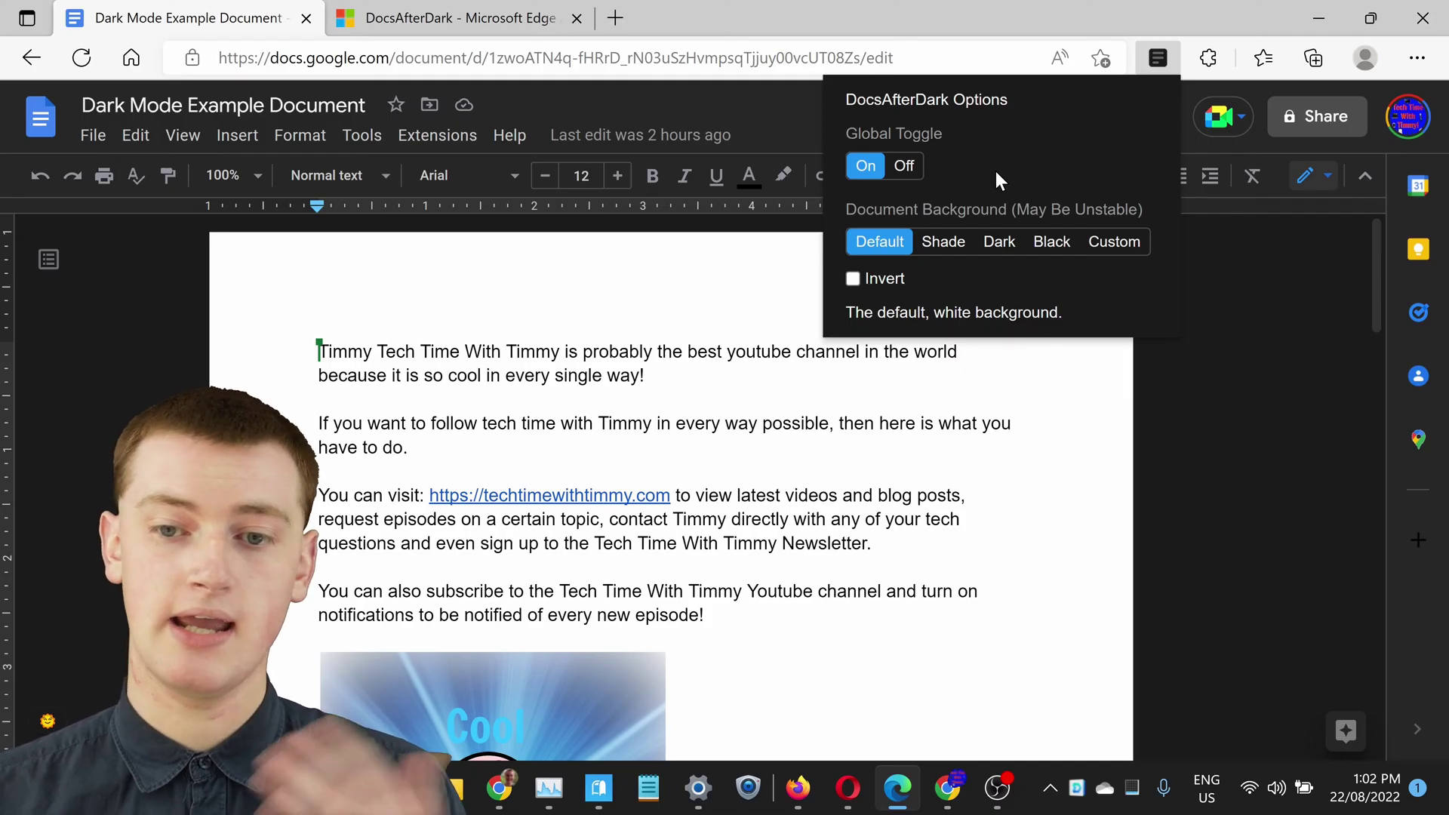
Step: Toggle DocsAfterDark's Global On/Off switch off and on twice, leaving it on
left_click(911, 173)
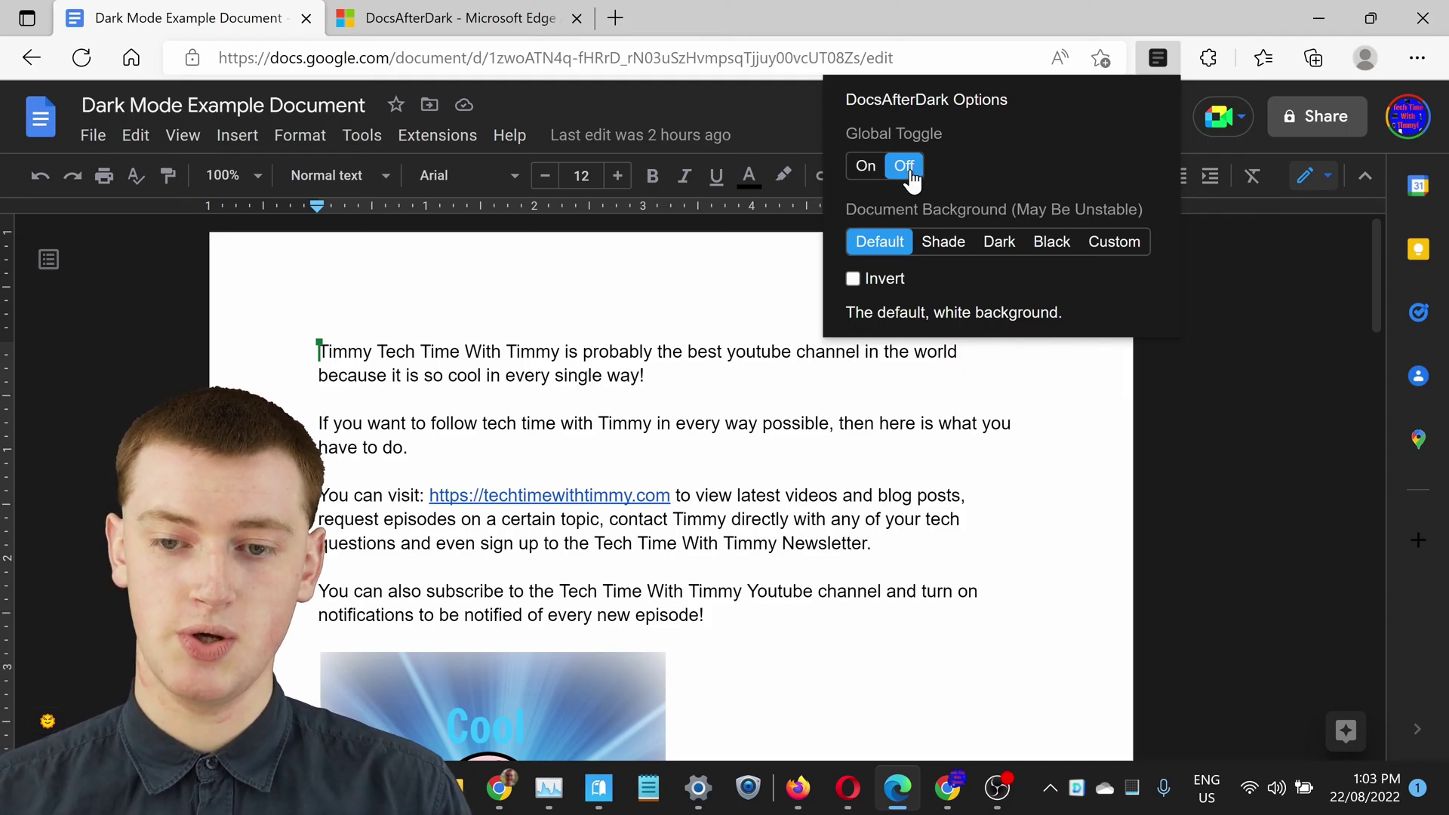
left_click(867, 168)
left_click(866, 168)
left_click(866, 167)
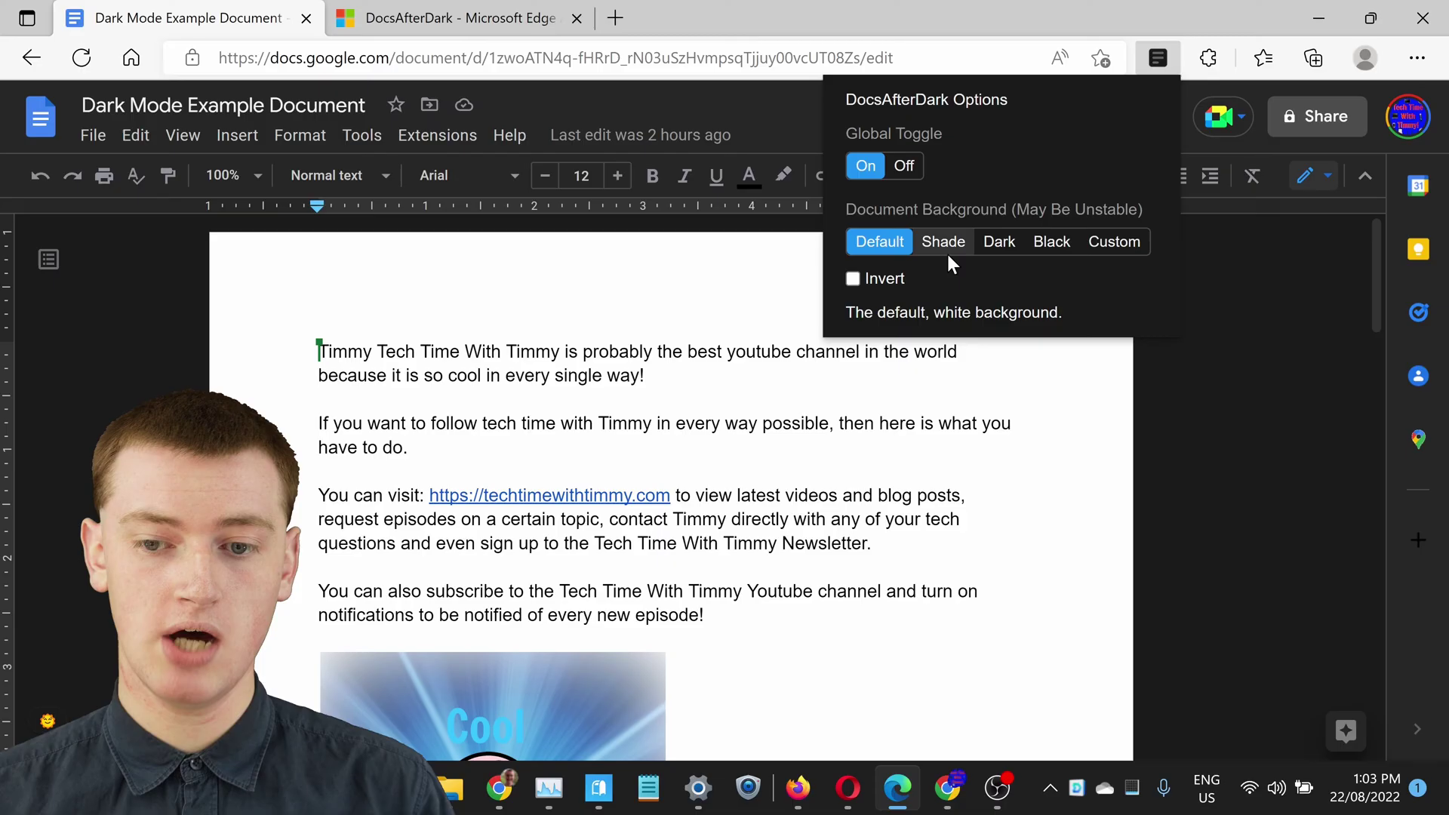
Step: Preview the Shade, Dark and Black backgrounds, return to Default, and tick Invert
left_click(944, 243)
left_click(1002, 243)
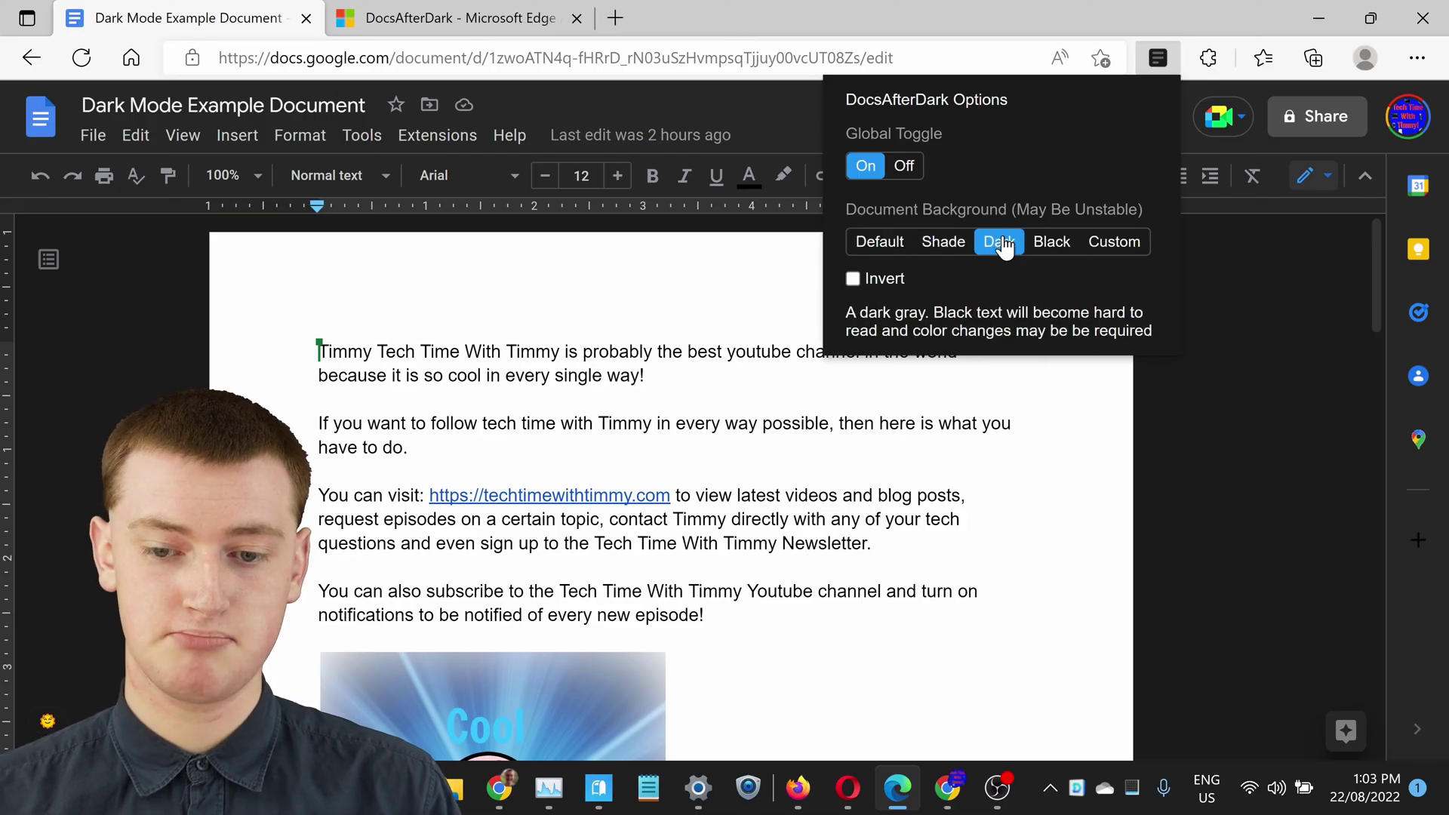
left_click(1045, 243)
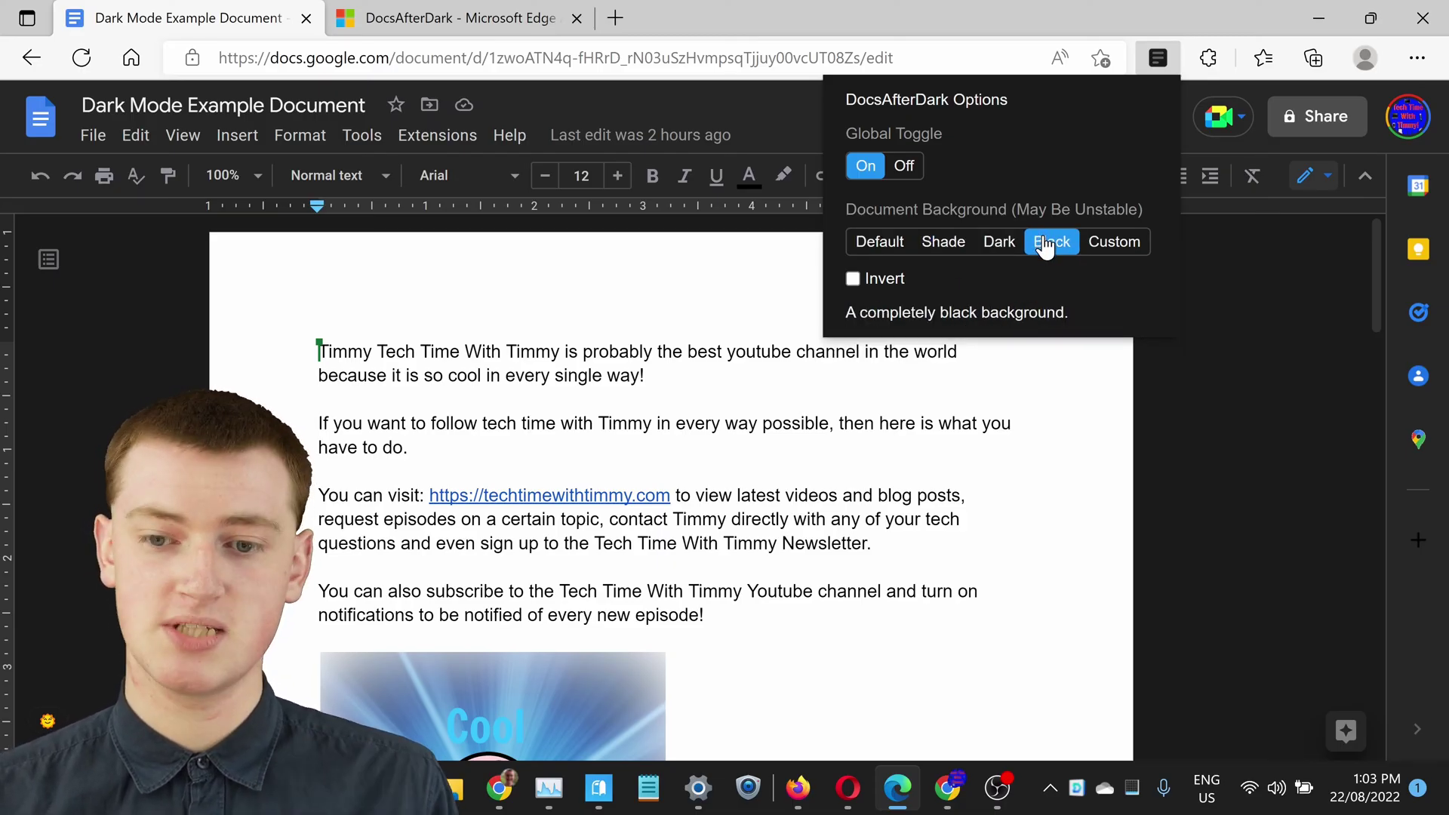
left_click(894, 246)
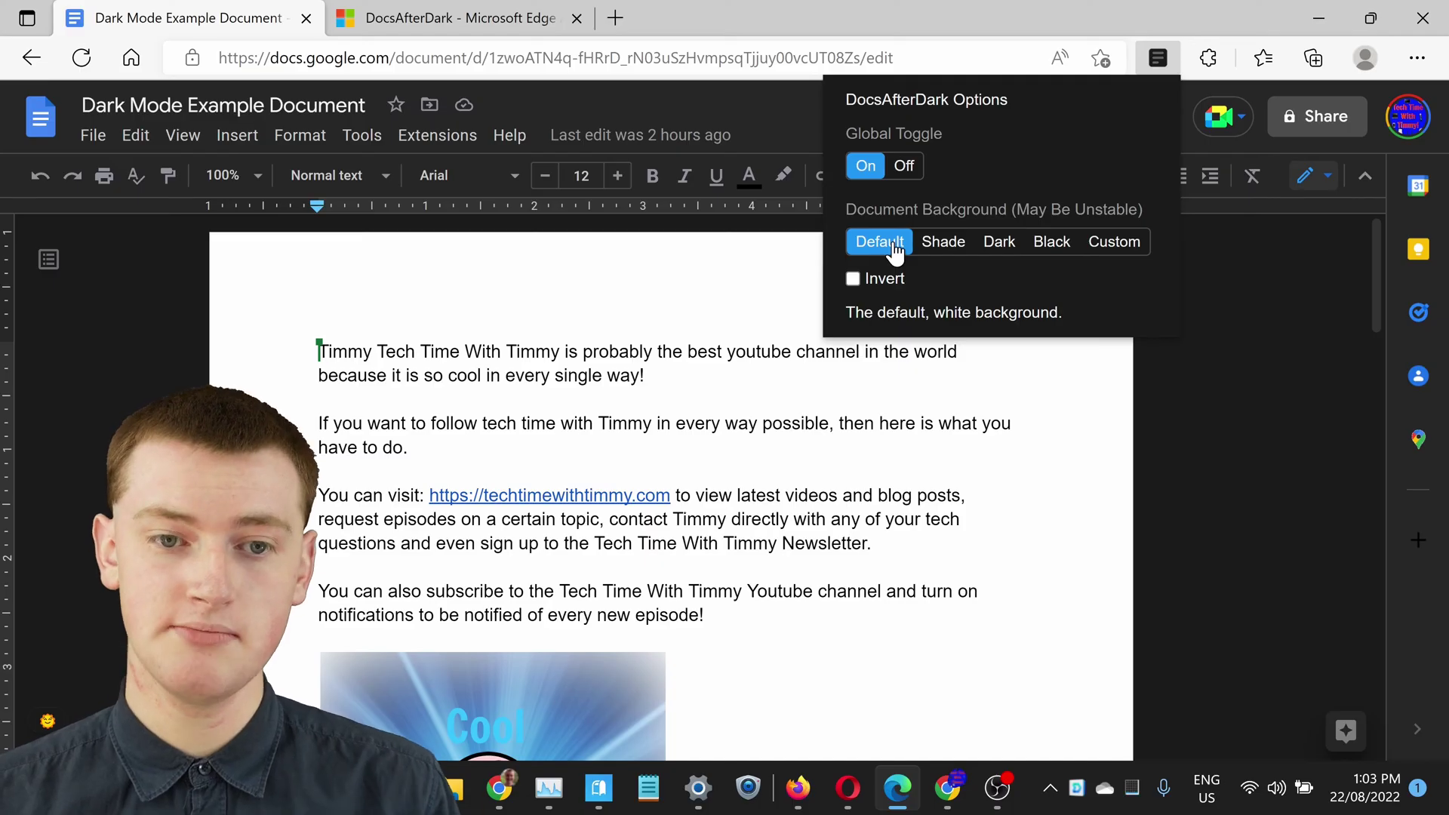
left_click(852, 279)
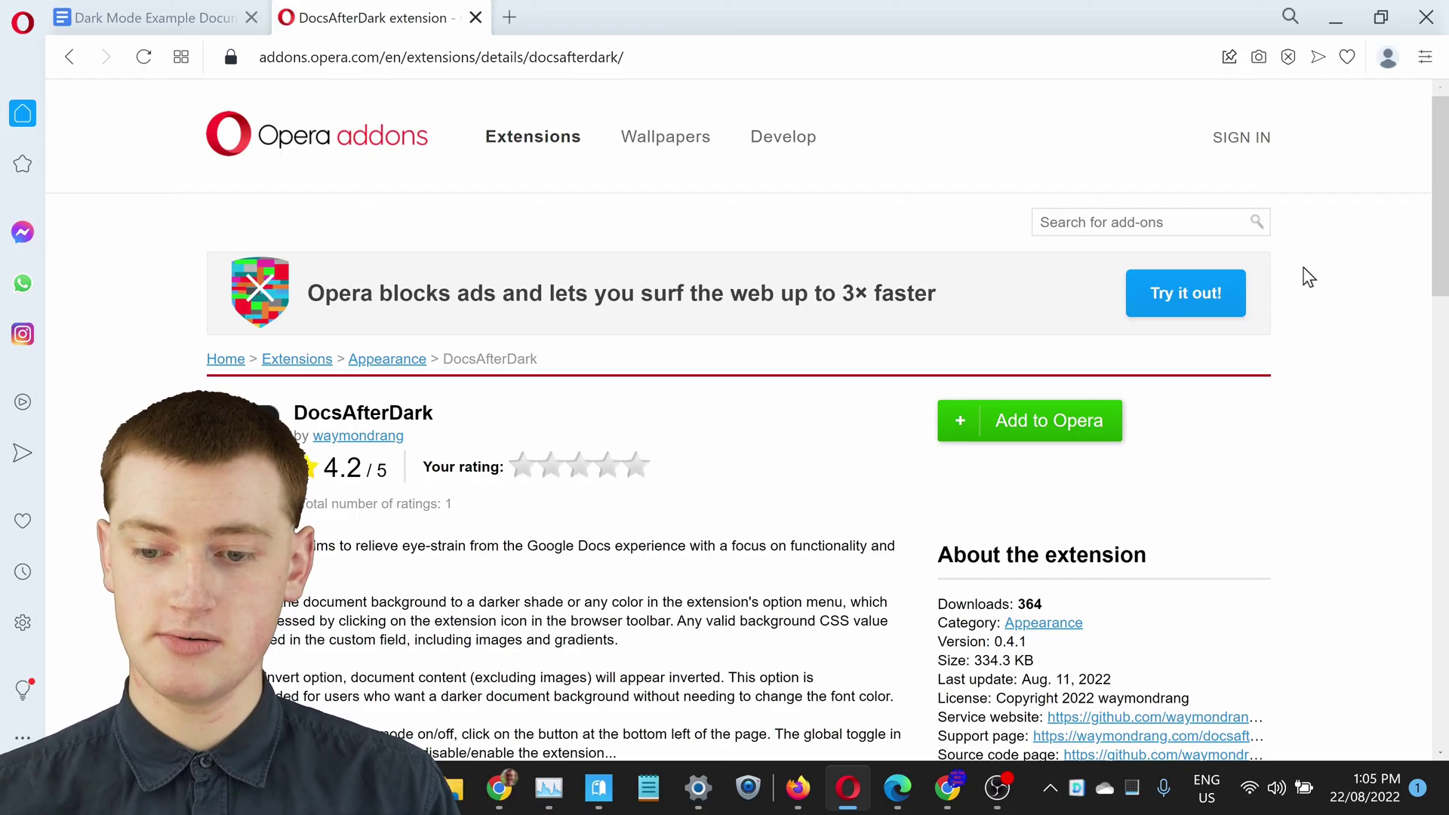
Step: Add DocsAfterDark to Opera, pin its icon in the toolbar, and return to the Docs tab
left_click(1025, 428)
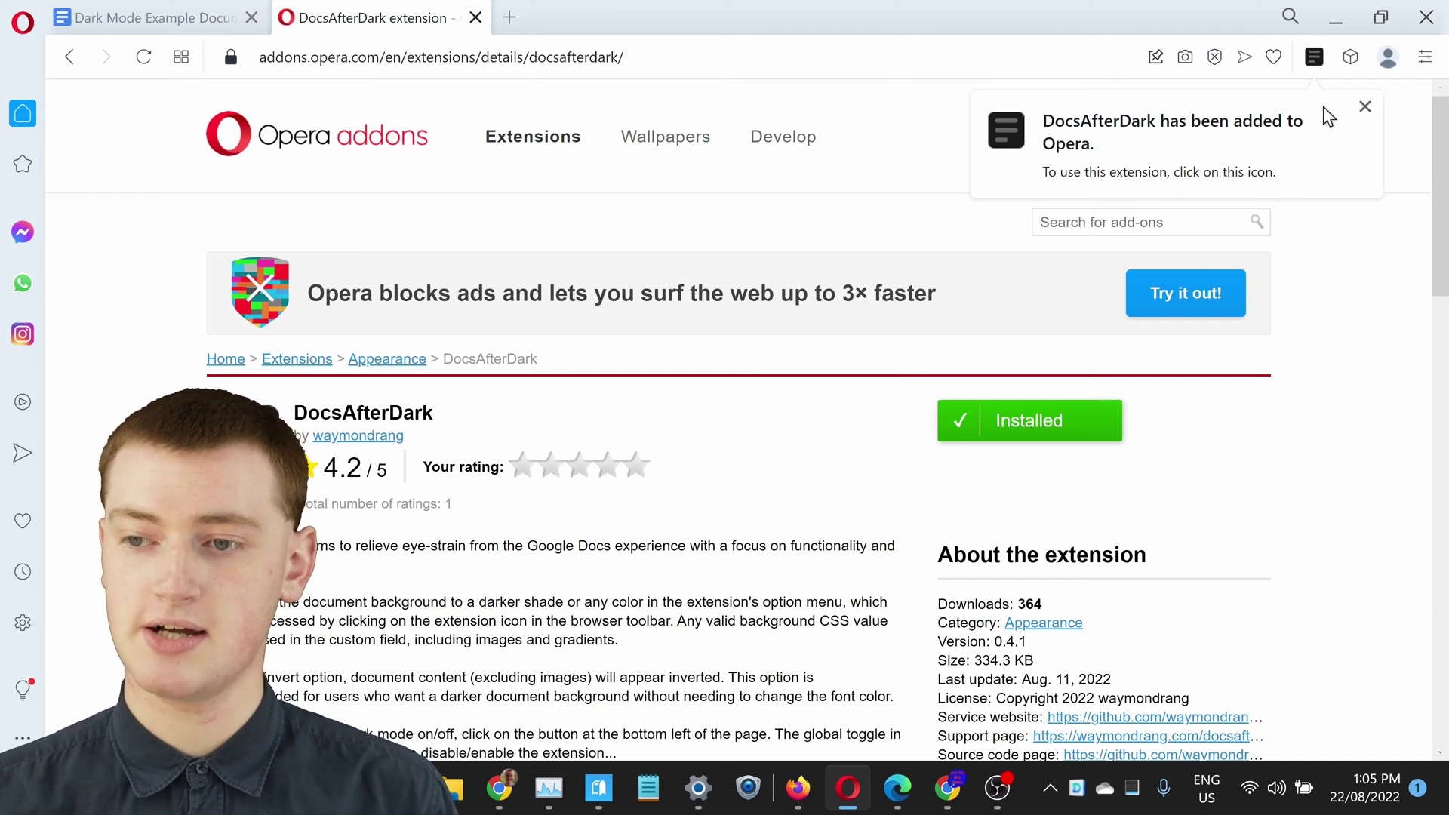
left_click(1368, 109)
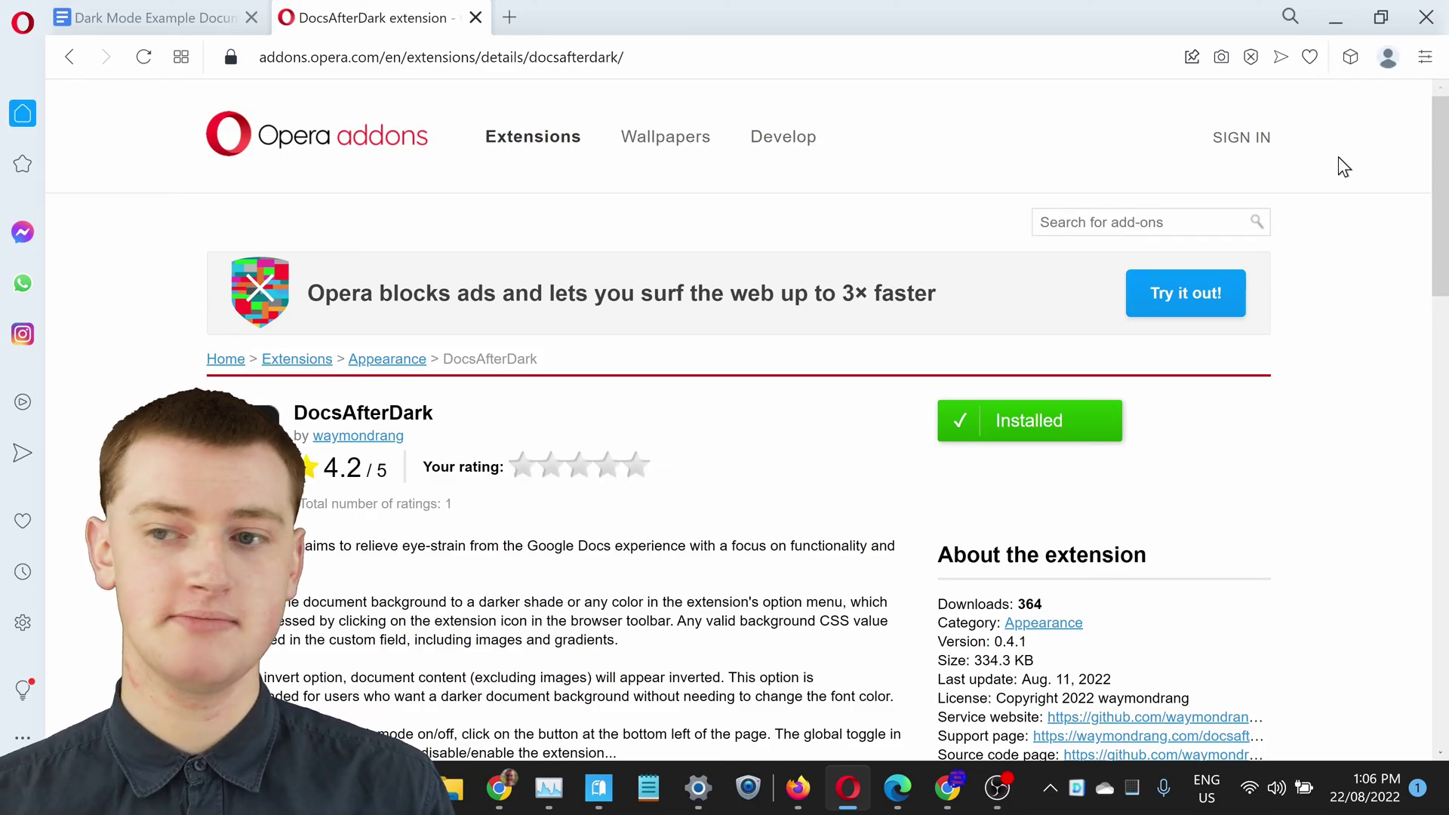
left_click(1350, 59)
left_click(1337, 231)
left_click(1399, 104)
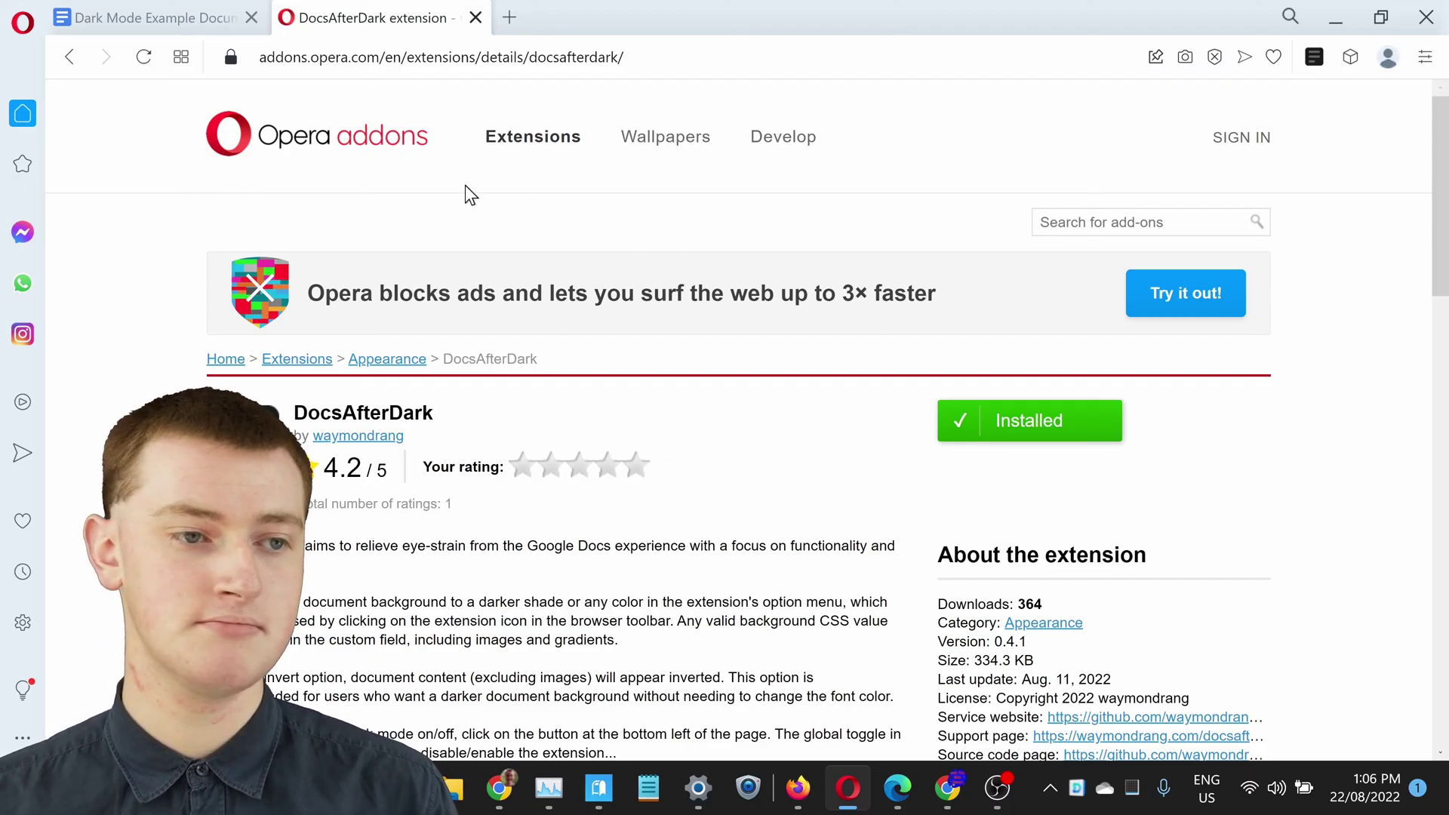
left_click(156, 15)
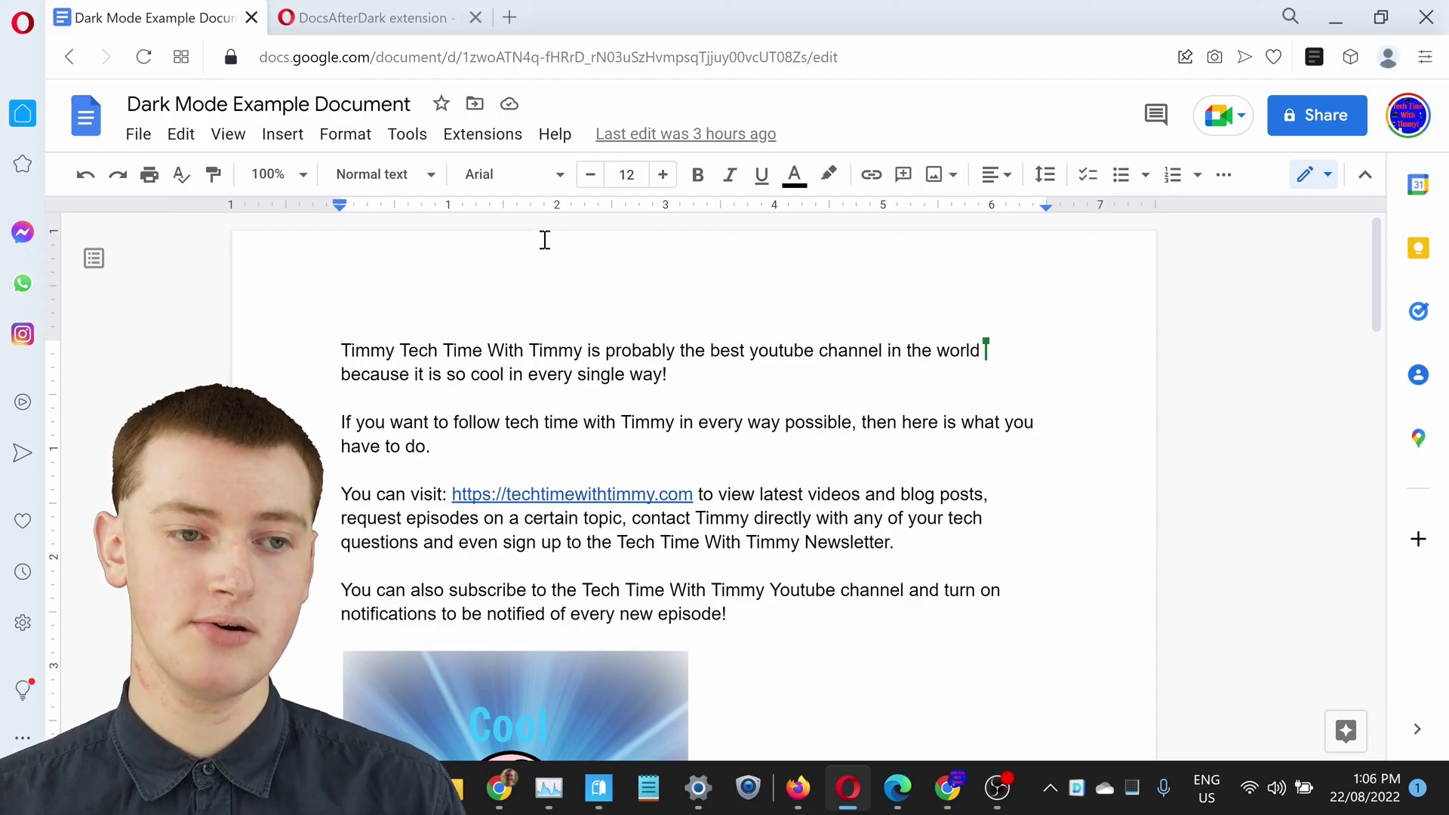
Step: Reload the document in Opera, check the dark File and Edit menus, then open DocsAfterDark's options
left_click(144, 59)
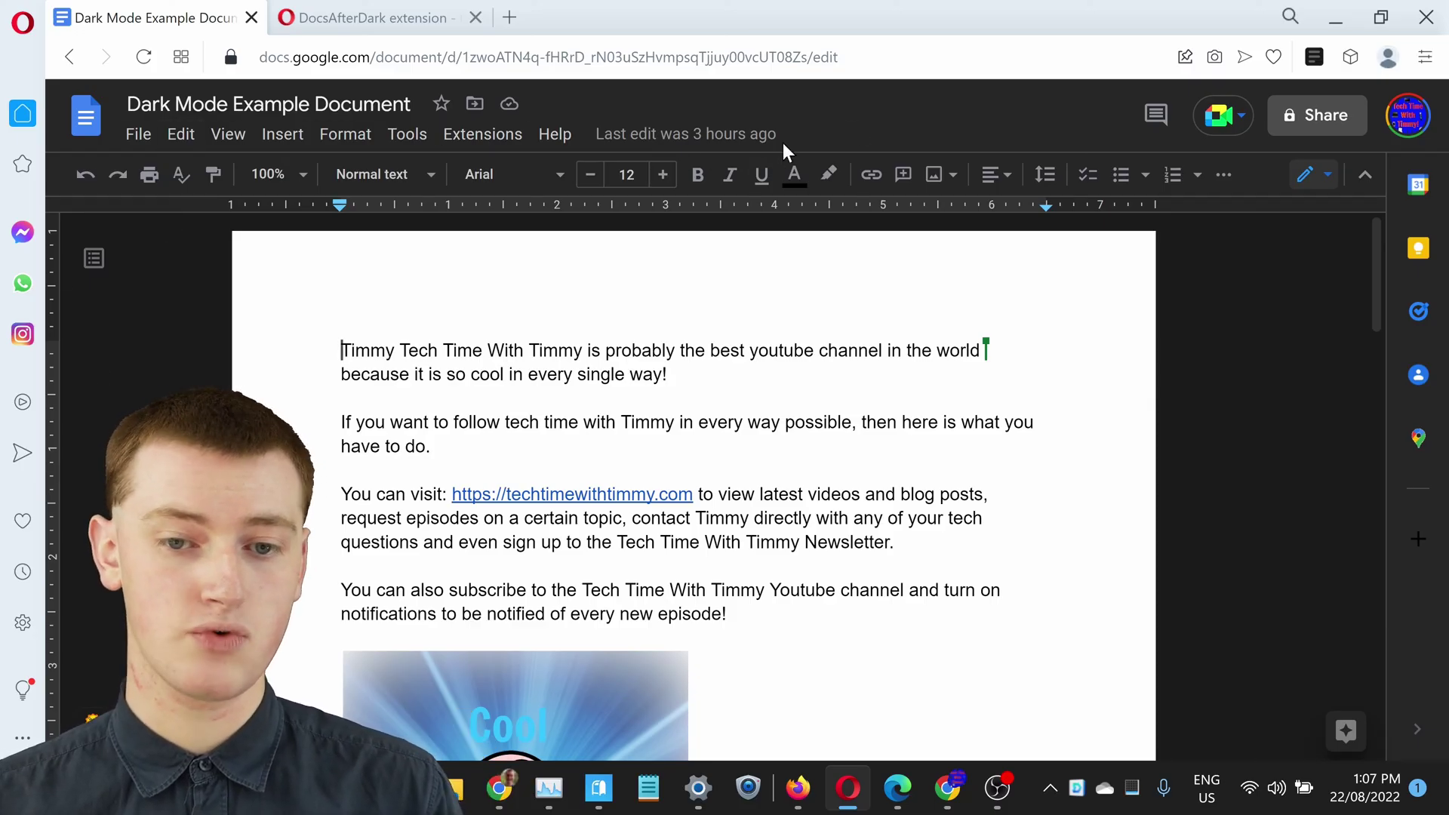
left_click(137, 135)
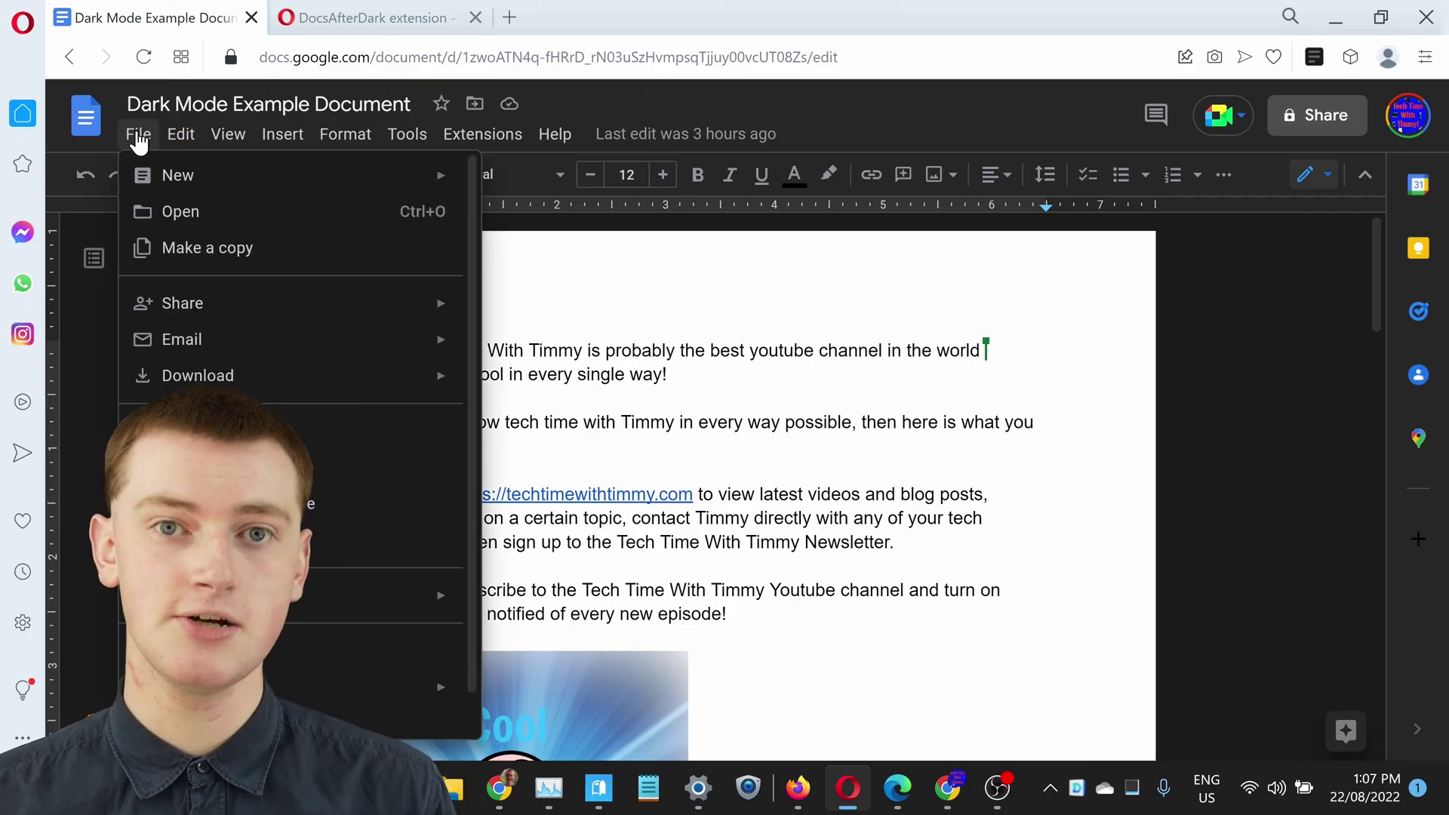
left_click(181, 134)
left_click(879, 120)
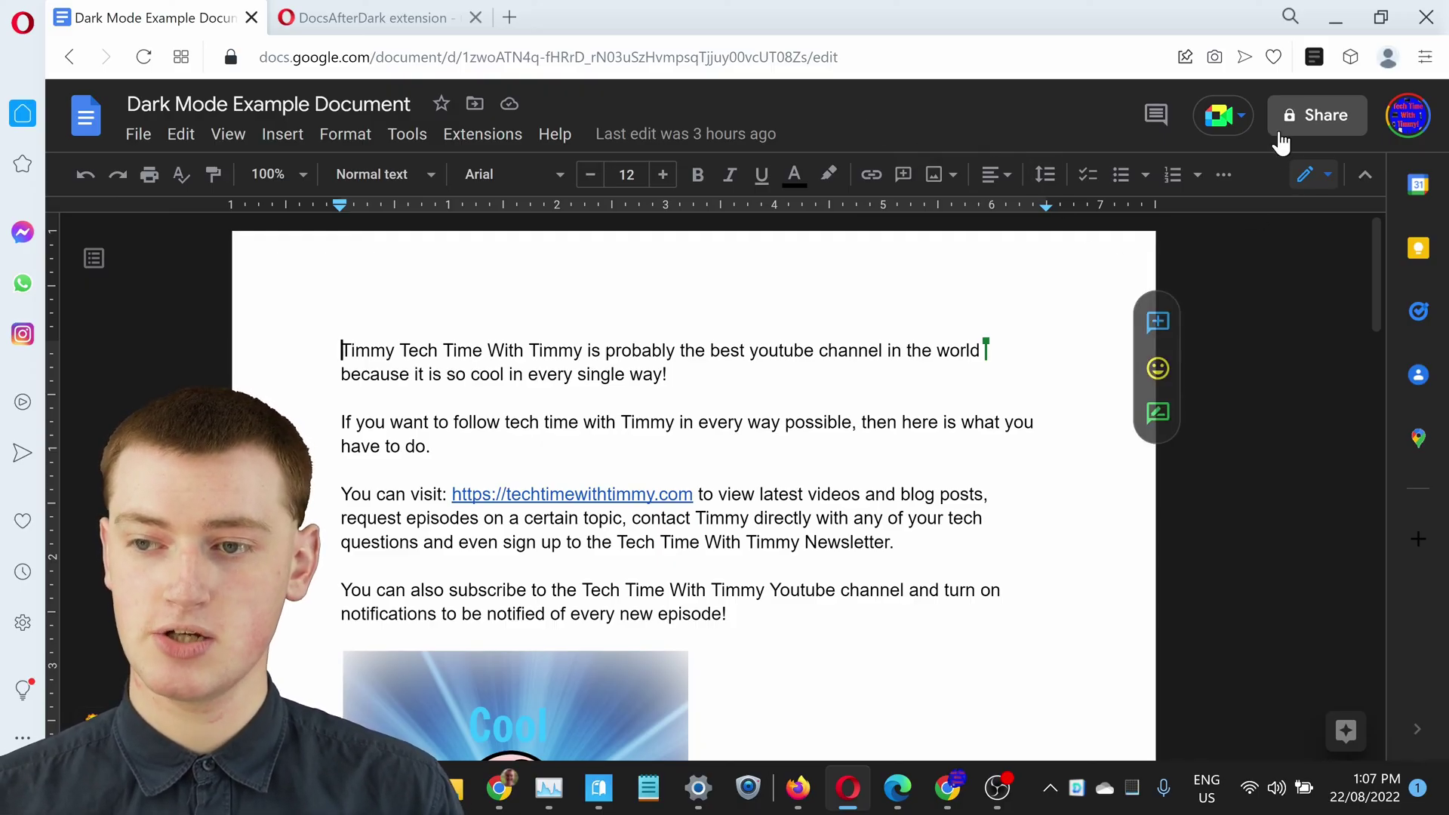
left_click(1313, 57)
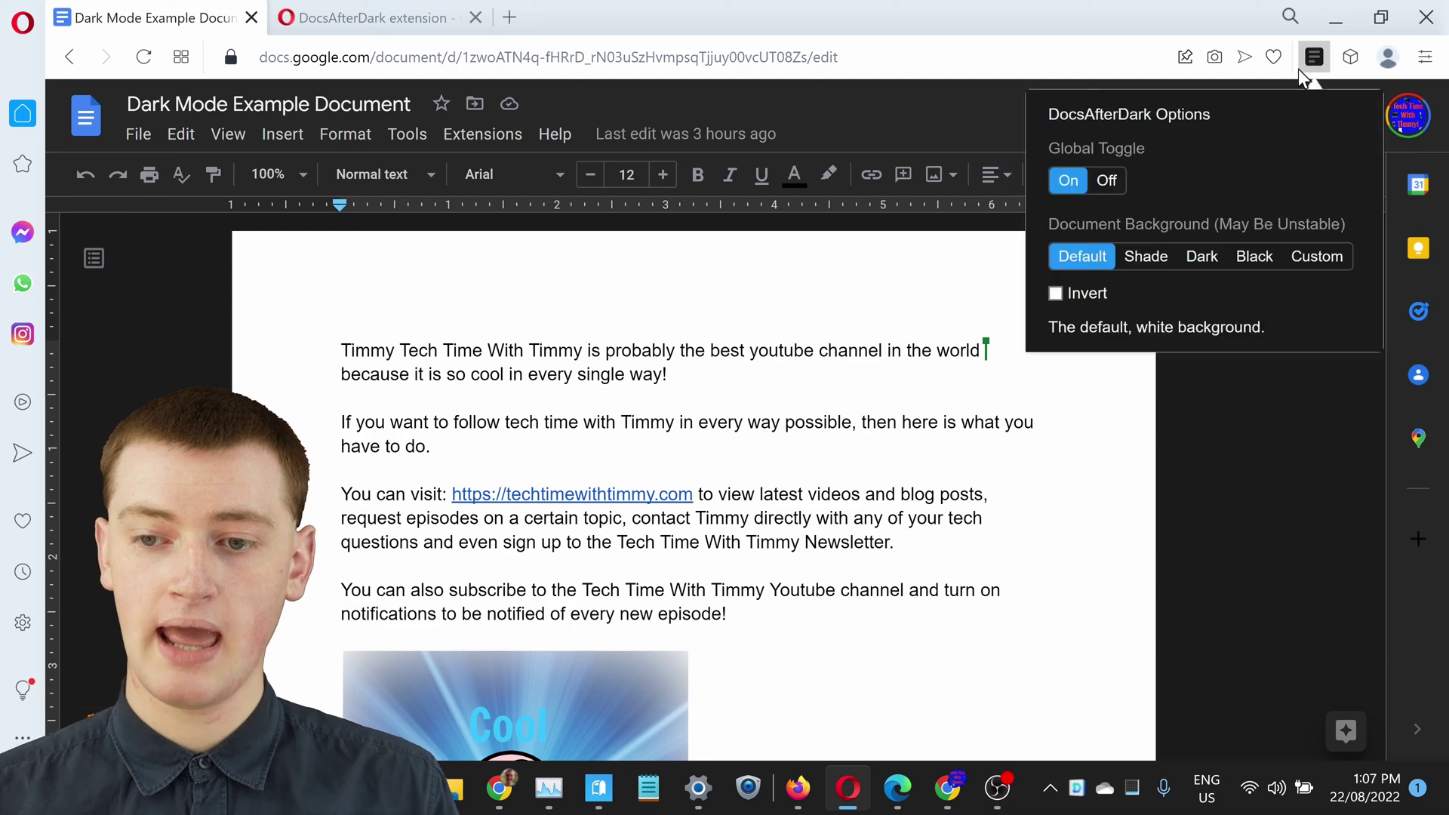
Step: Toggle DocsAfterDark's Global switch off and on twice in Opera, leaving it on
left_click(1111, 180)
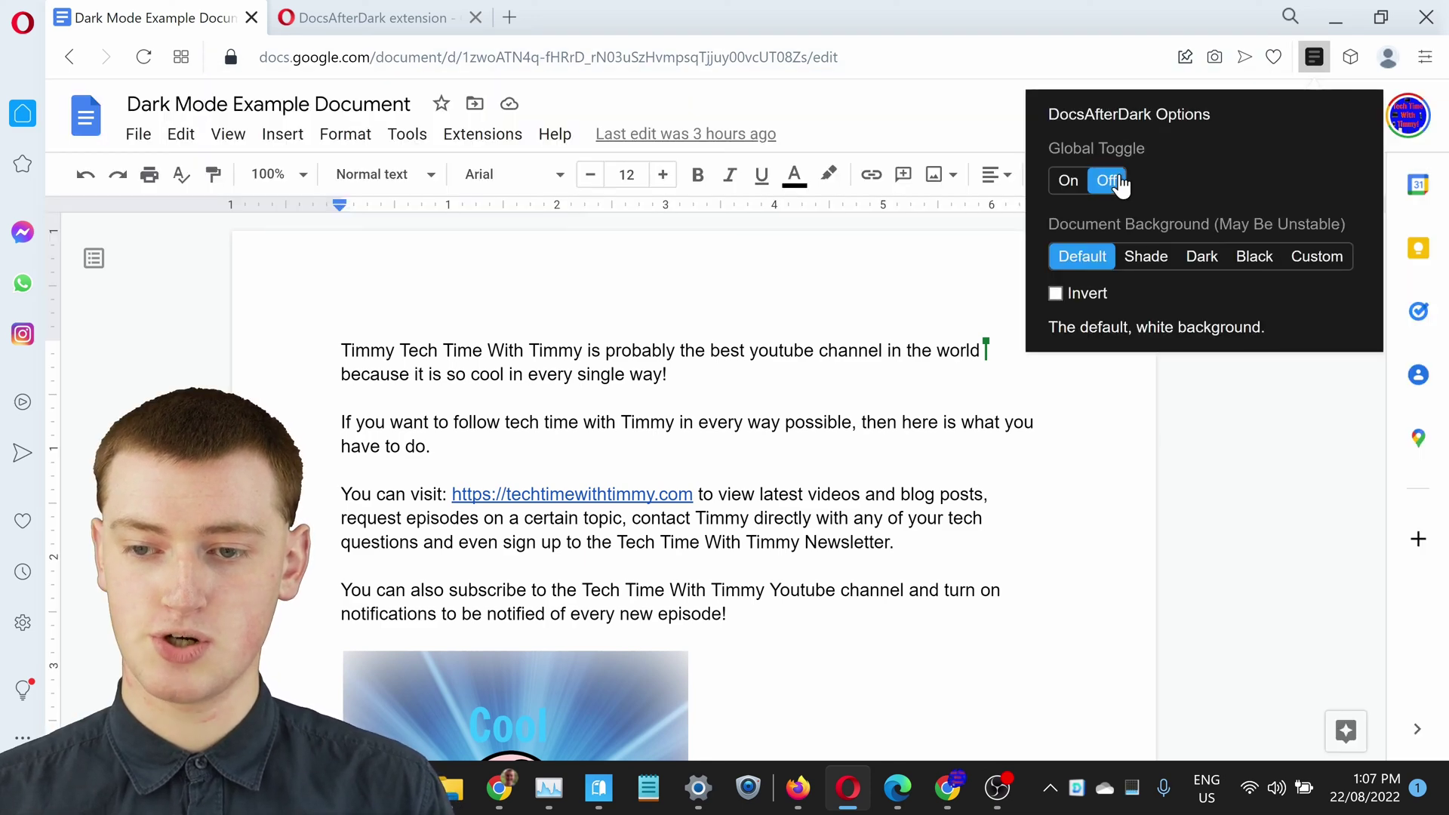
left_click(1068, 180)
left_click(1107, 181)
left_click(1066, 184)
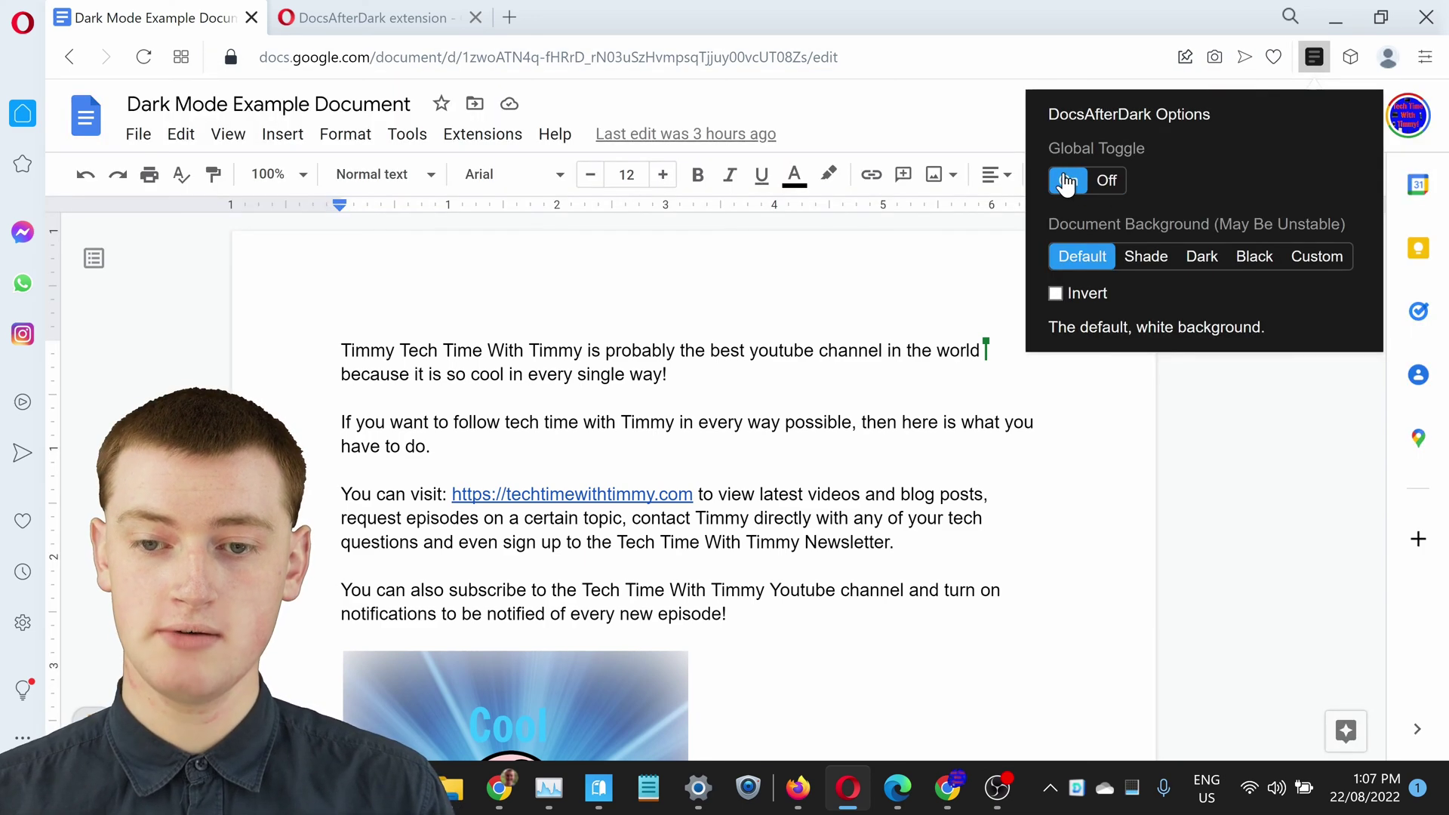
Step: Preview the Shade, Dark and Black backgrounds, return to Default, and tick Invert
left_click(1147, 260)
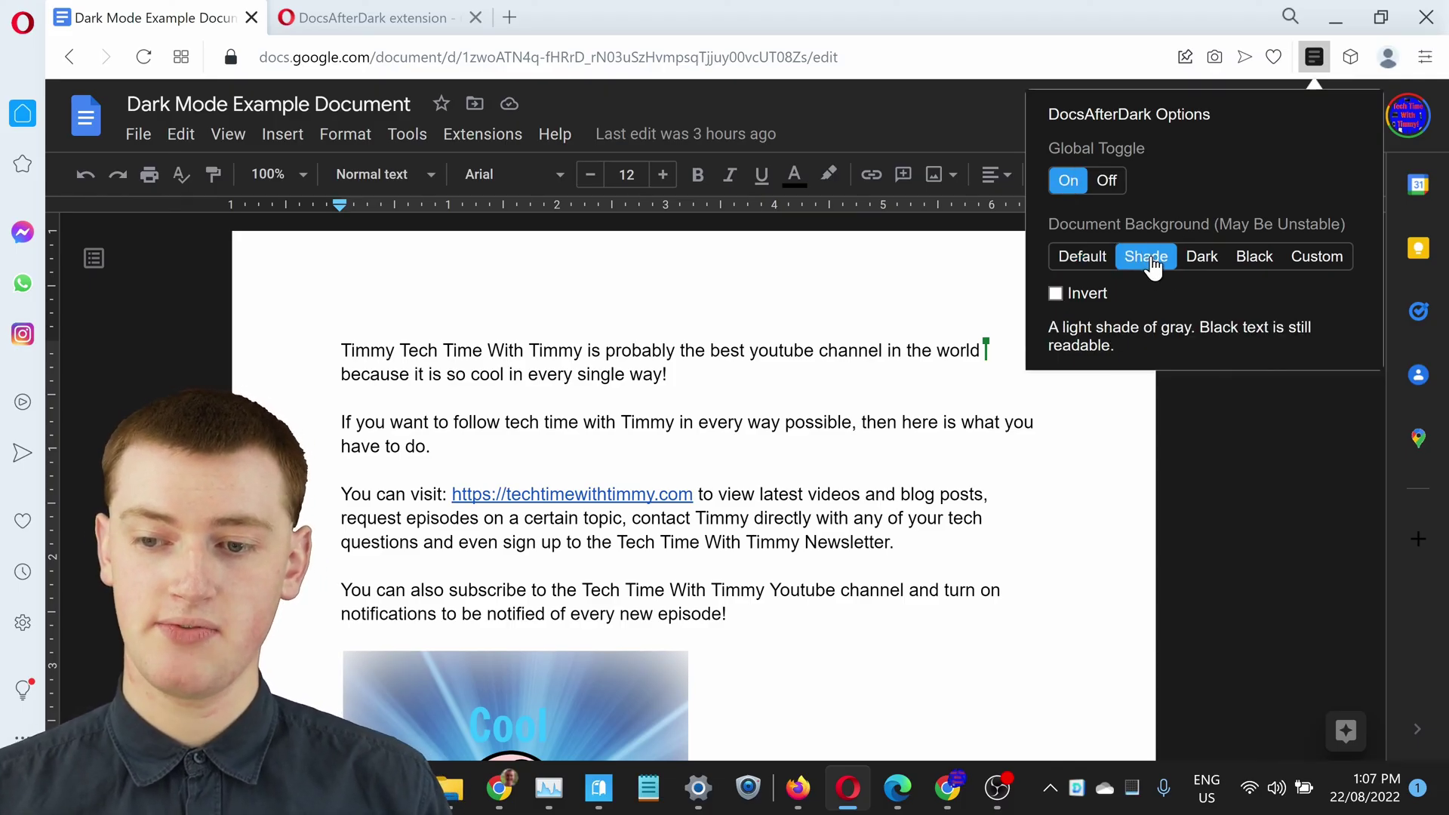
left_click(1200, 262)
left_click(1255, 261)
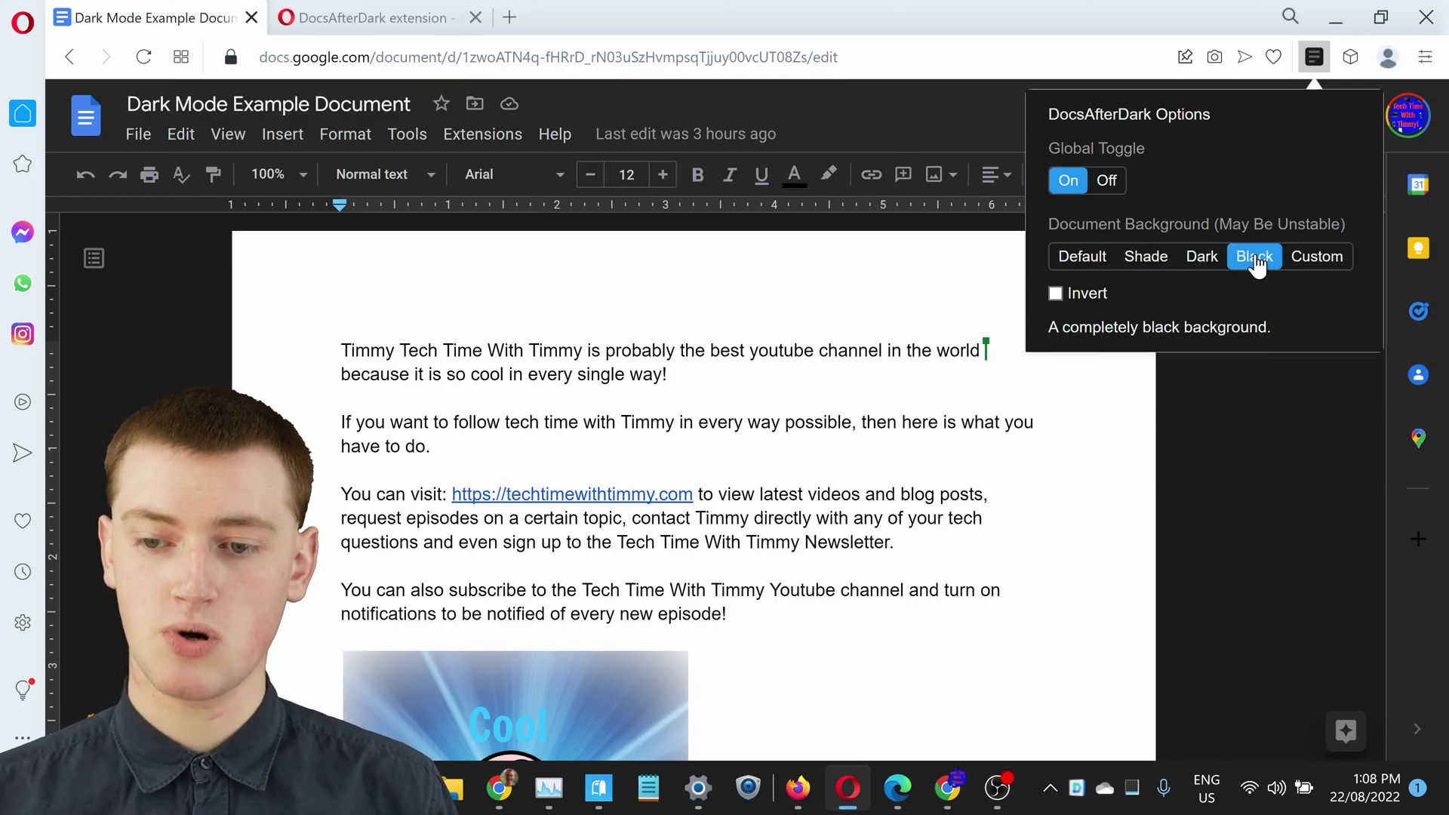
left_click(1102, 260)
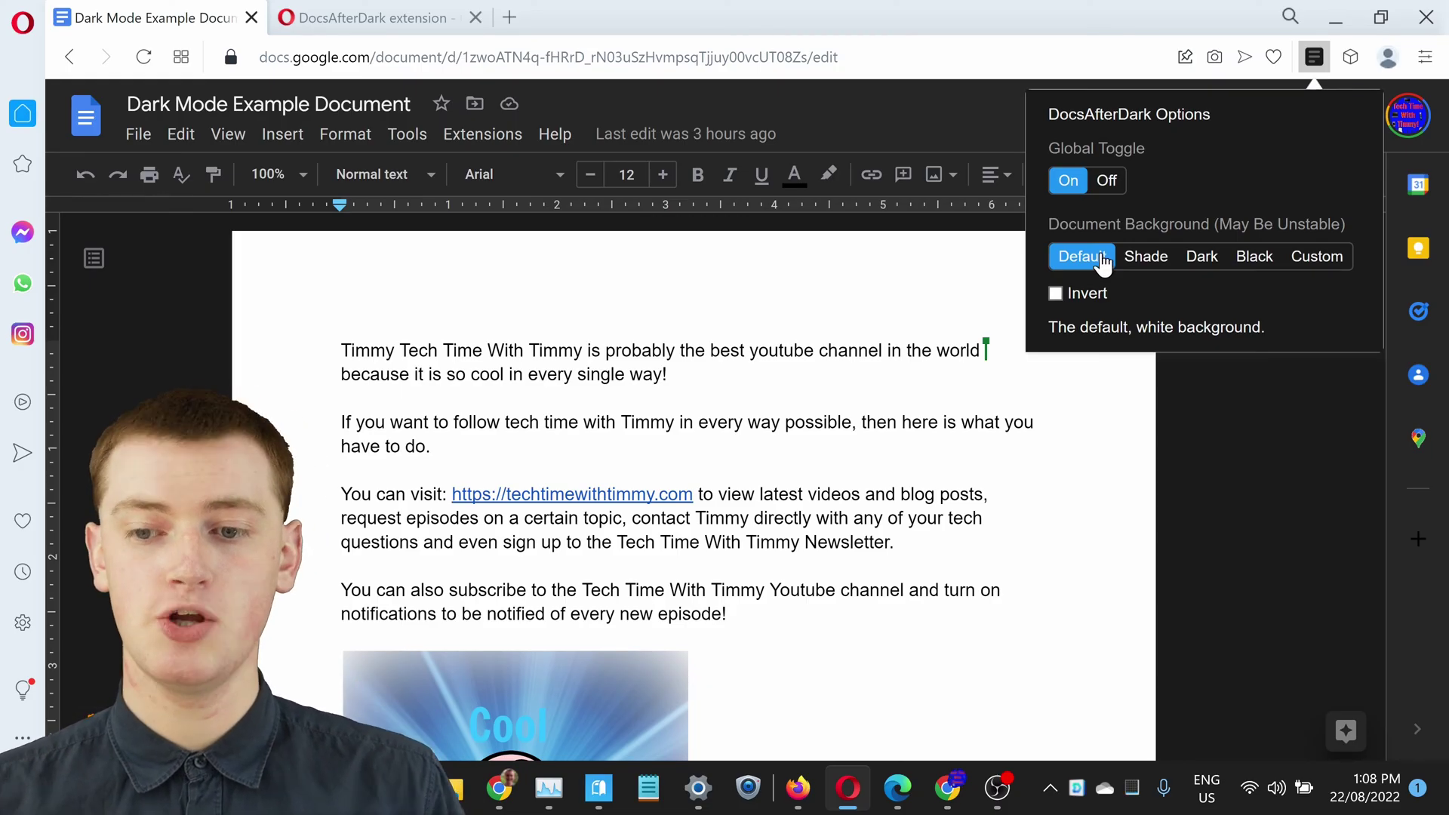
left_click(1056, 294)
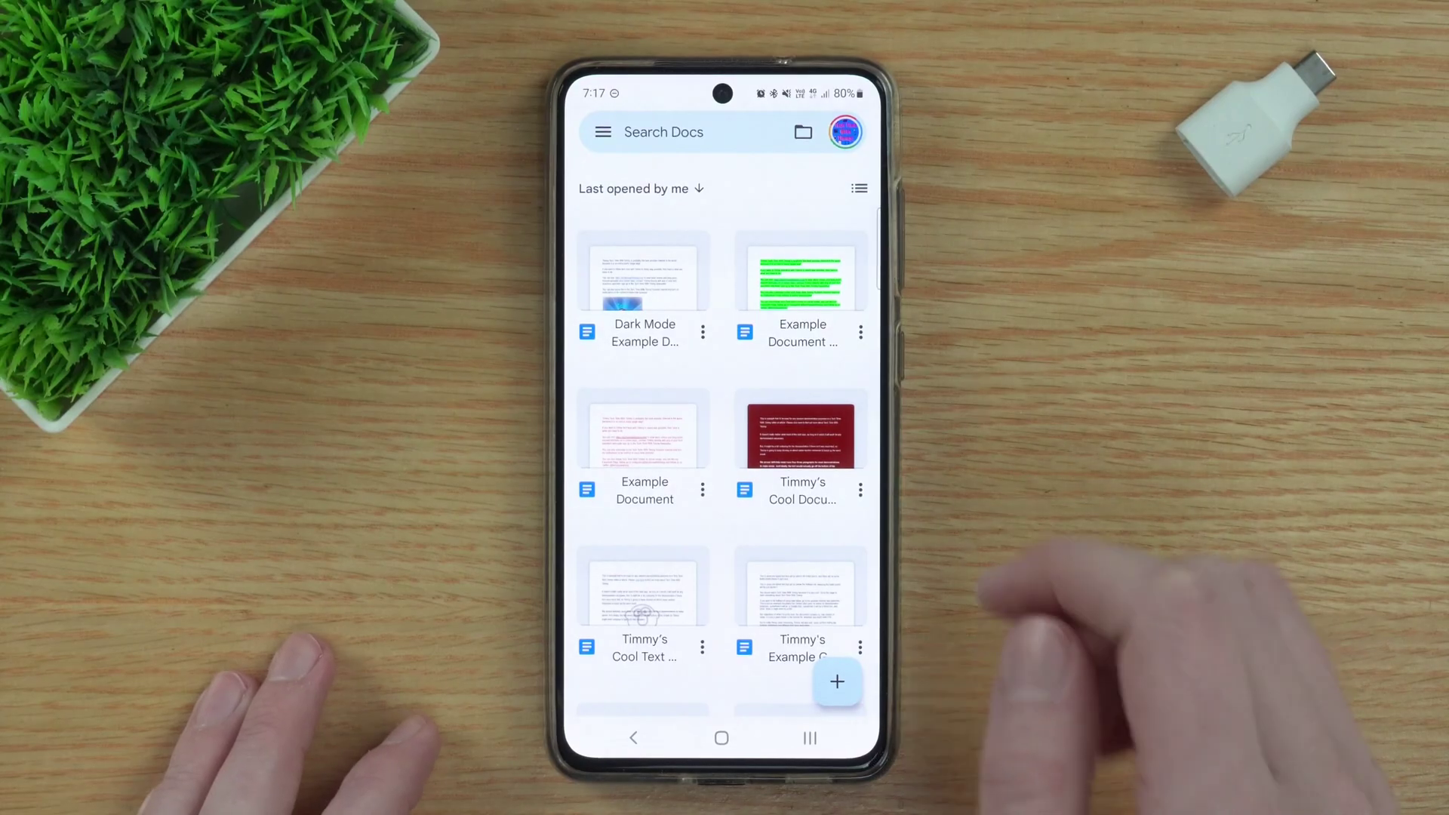
Step: Set the Android app's theme to Dark under Settings > Choose theme
left_click(596, 133)
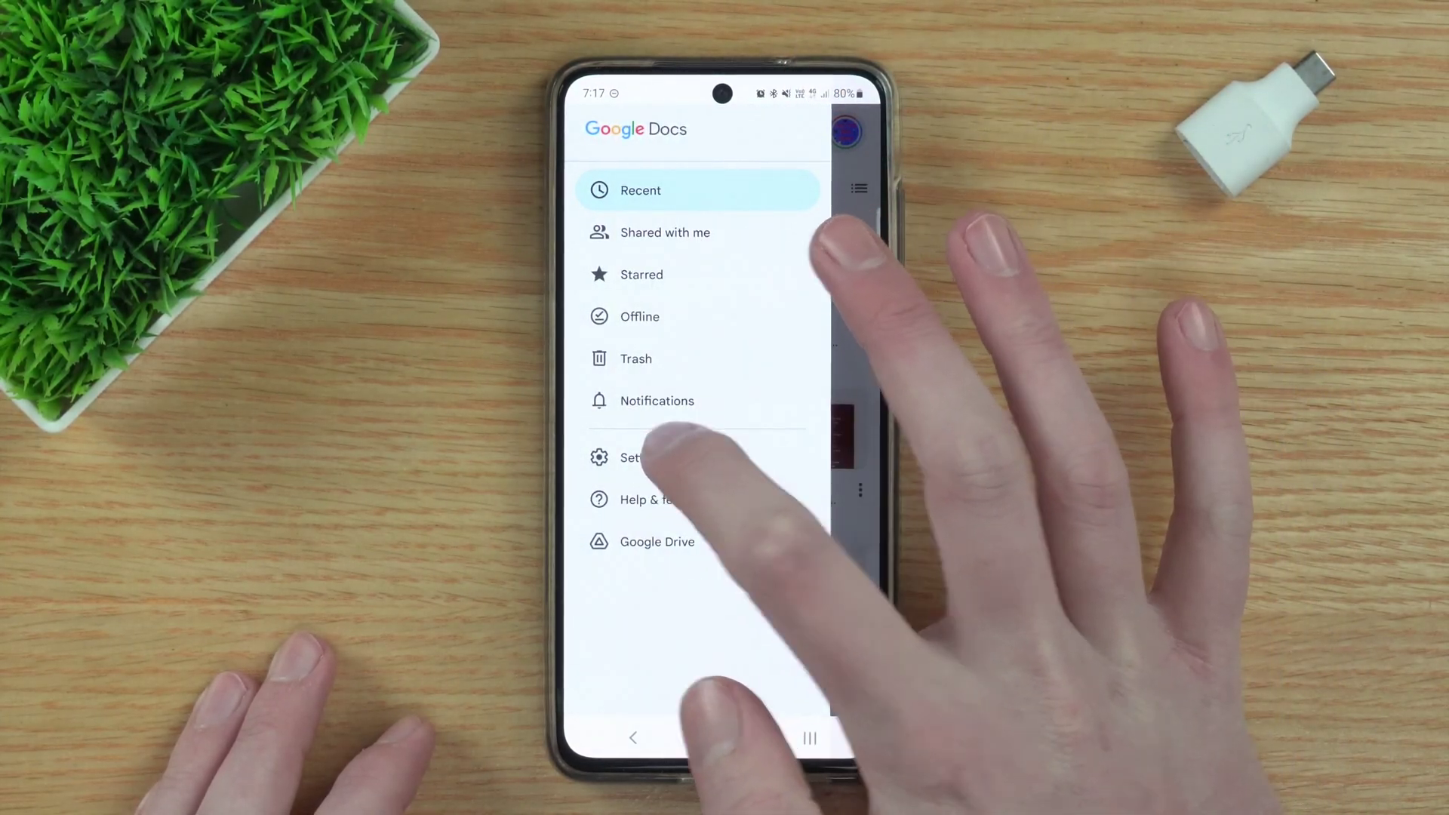
left_click(649, 458)
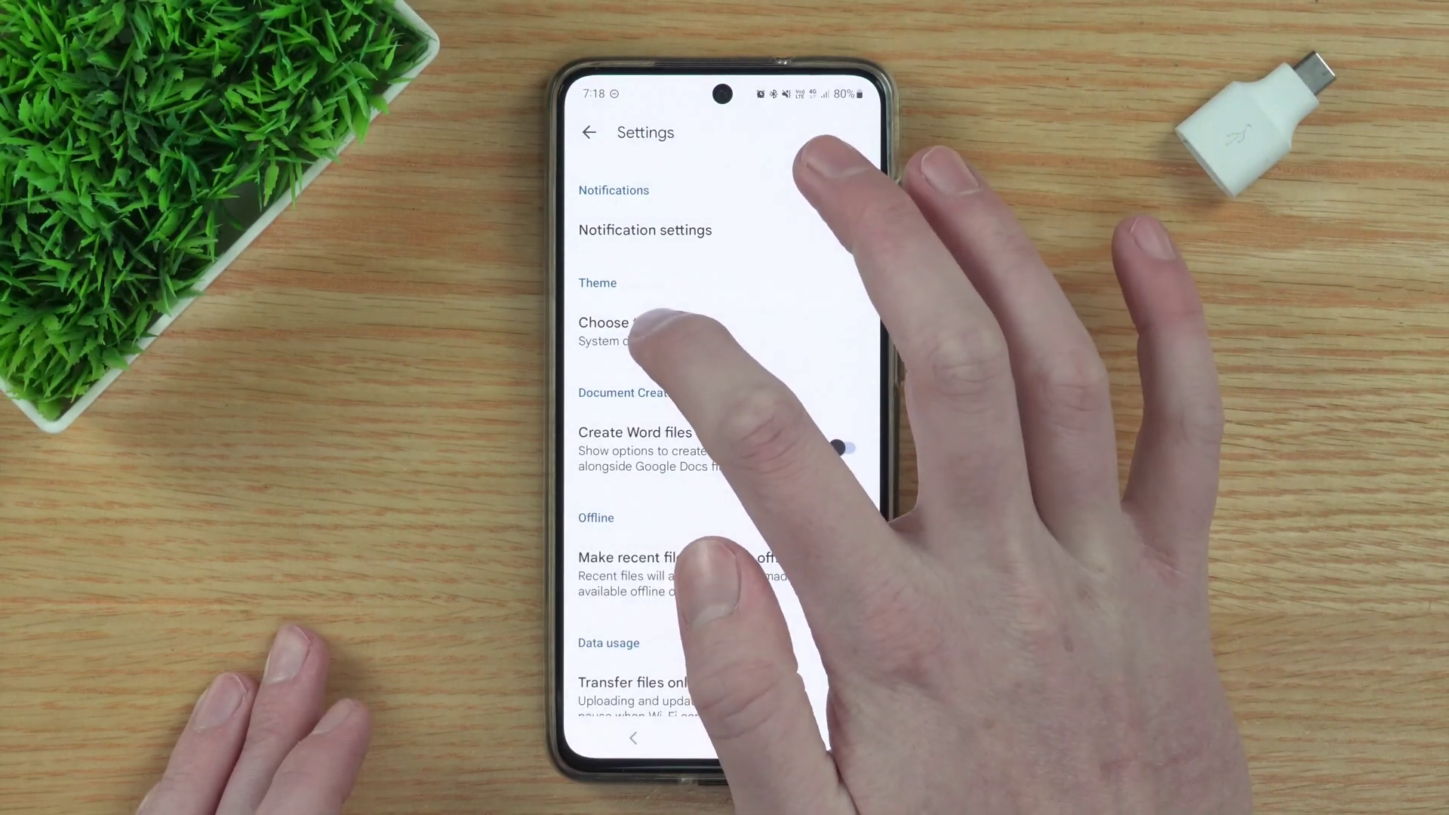
left_click(642, 329)
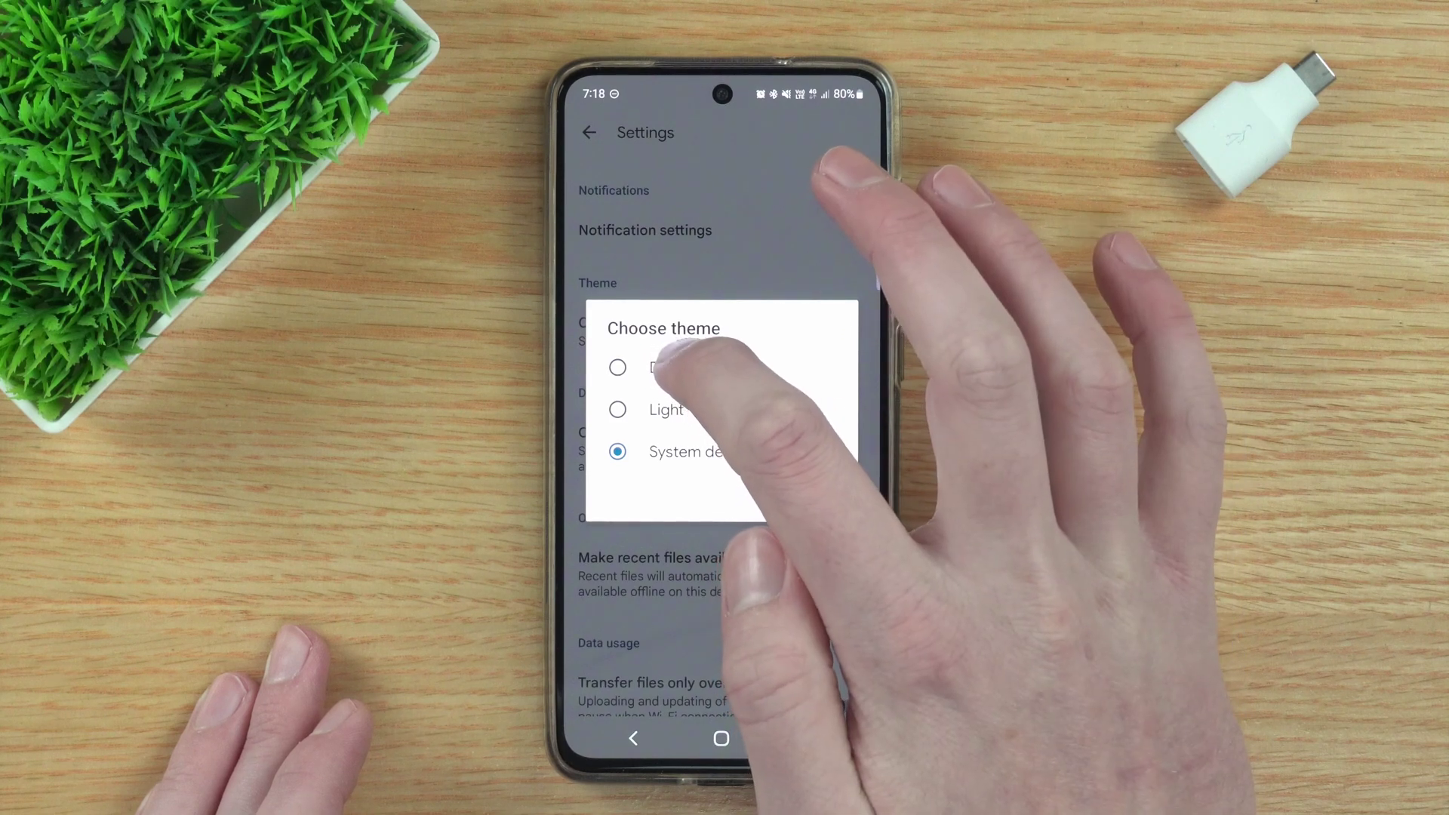
left_click(661, 368)
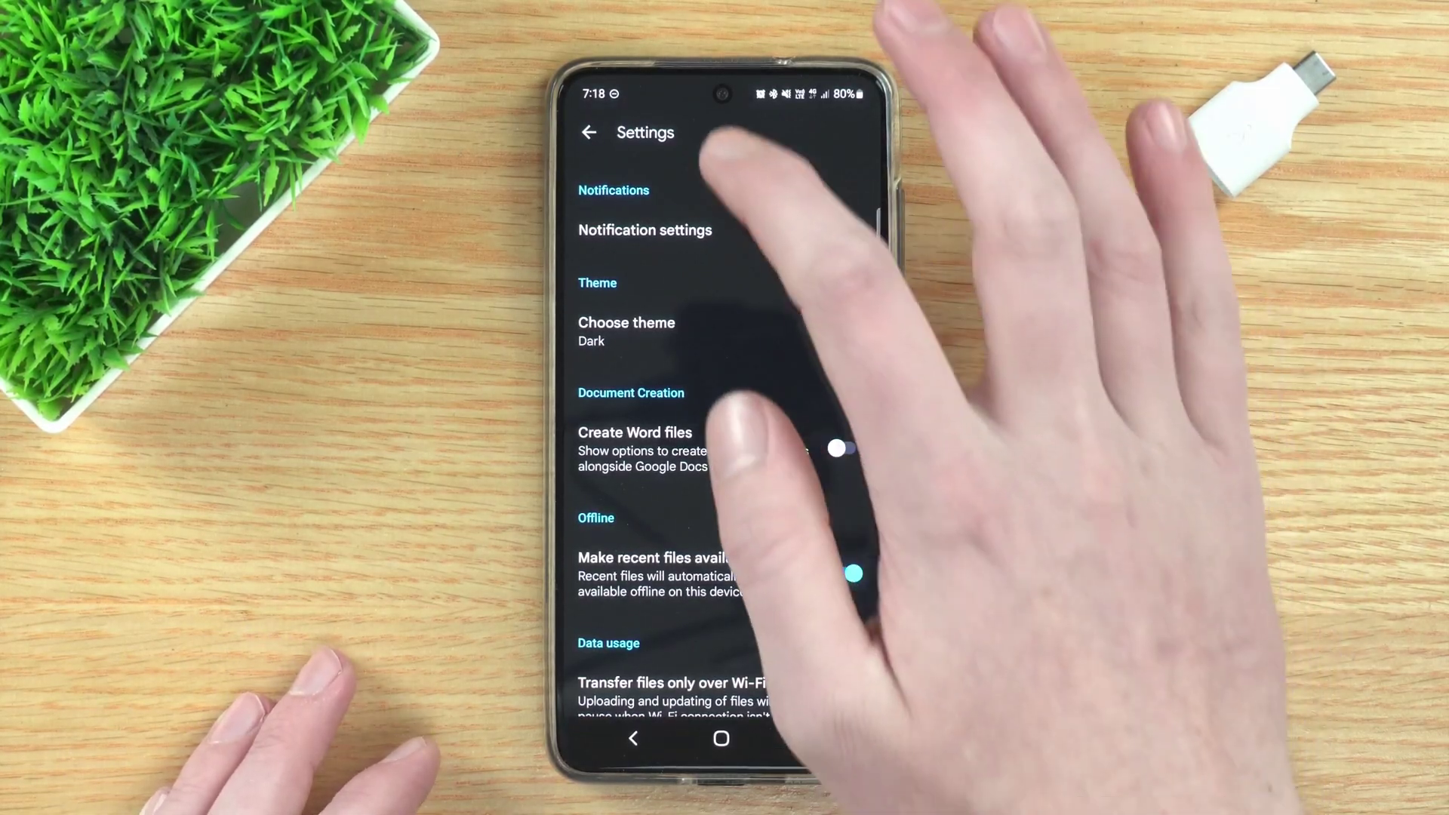
Step: Go back to the Recent documents list and open the Dark Mode Example document
left_click(589, 132)
left_click(647, 188)
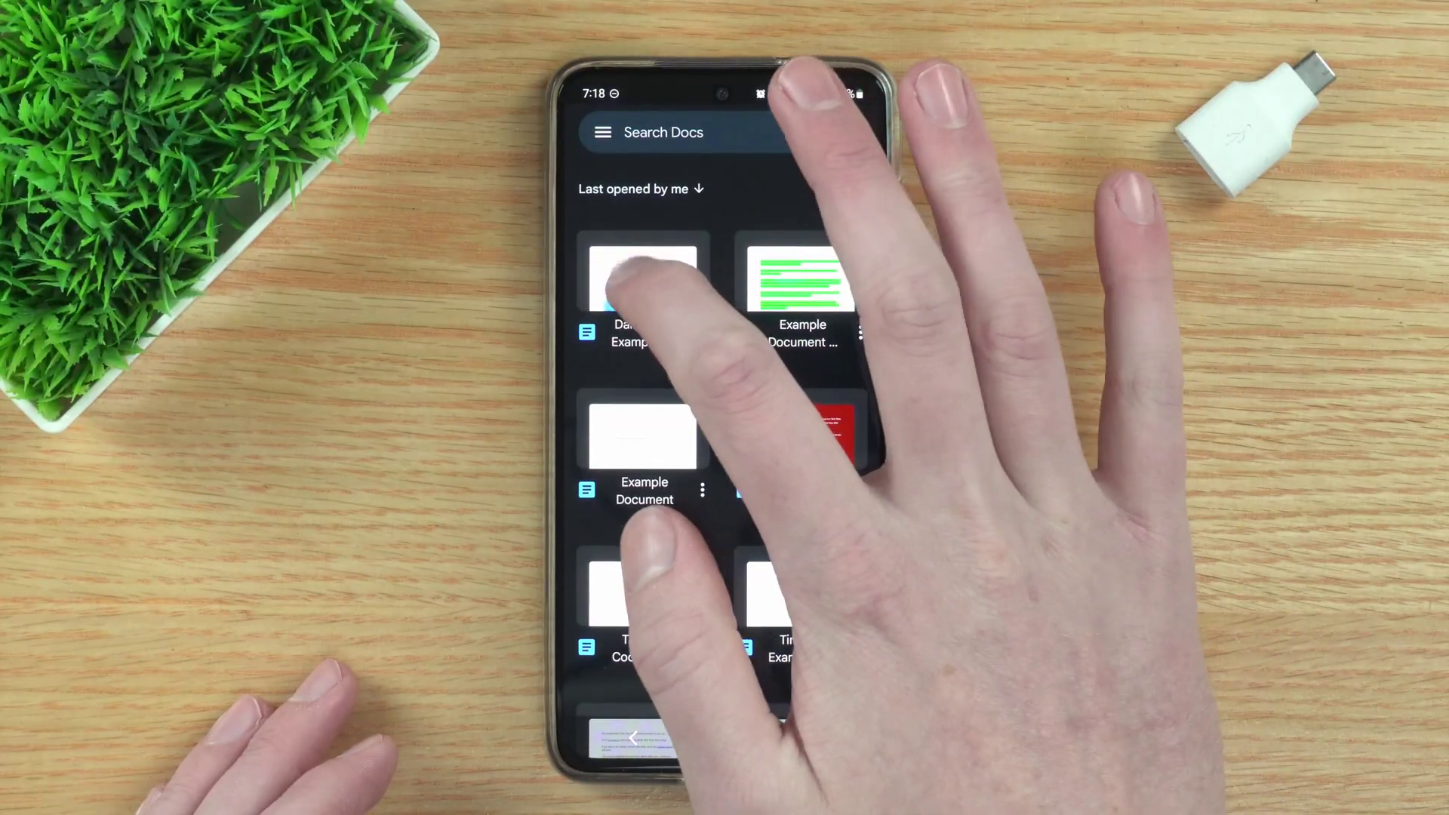
left_click(638, 279)
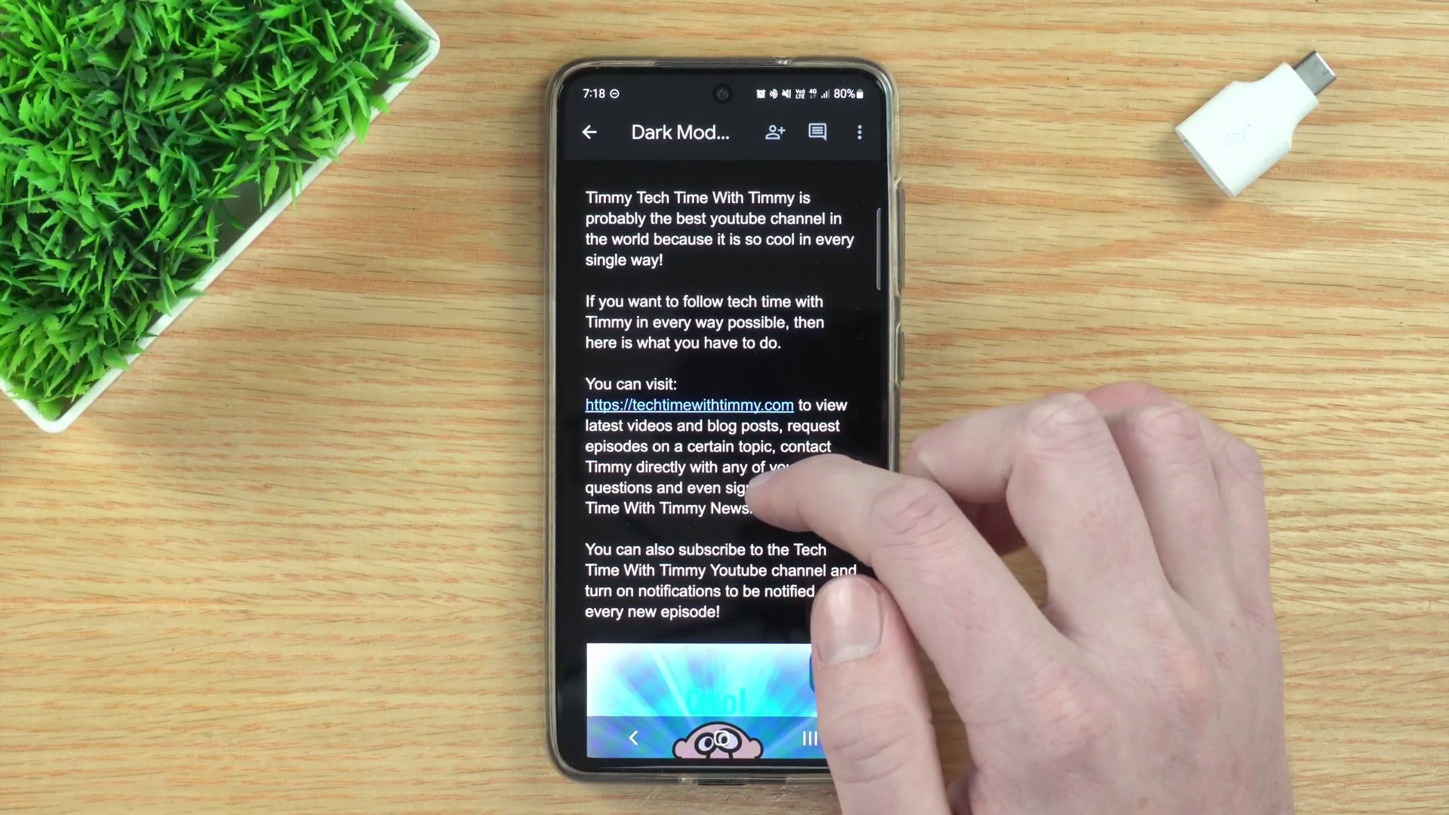
Step: Scroll down the dark-themed Dark Mode Example document past its cartoon image
scroll(720, 422, "down", 6)
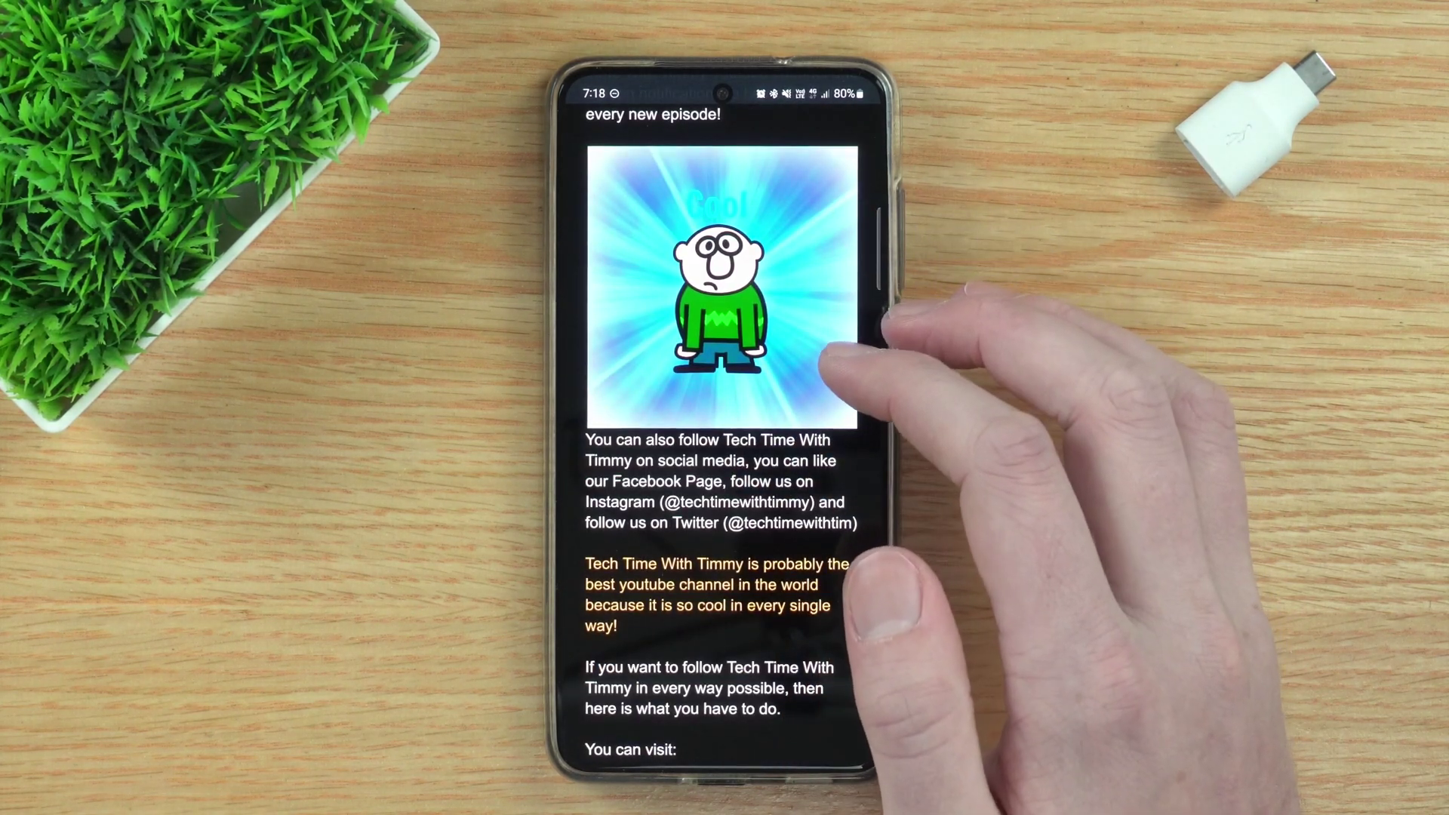
scroll(755, 453, "down", 2)
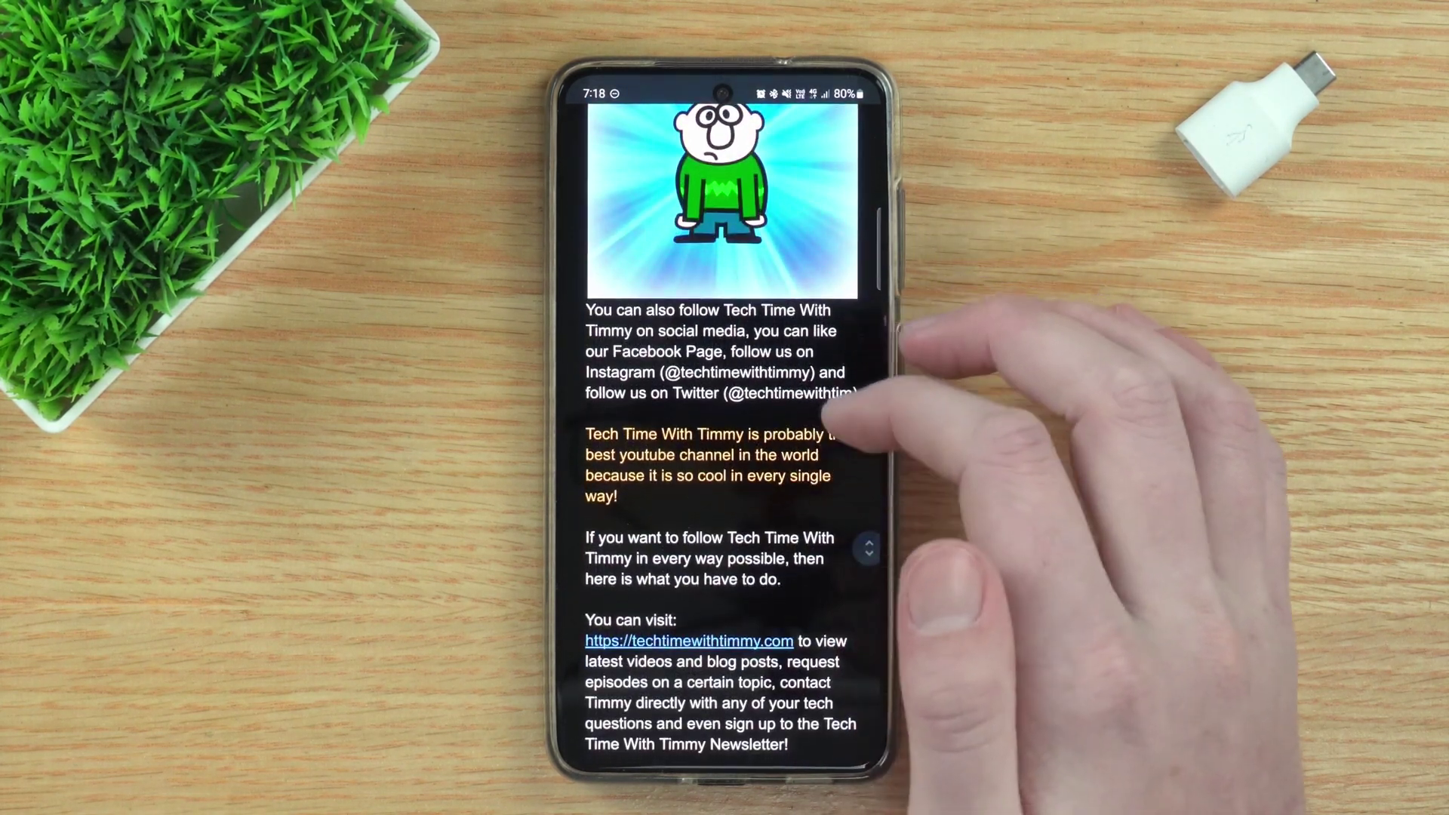